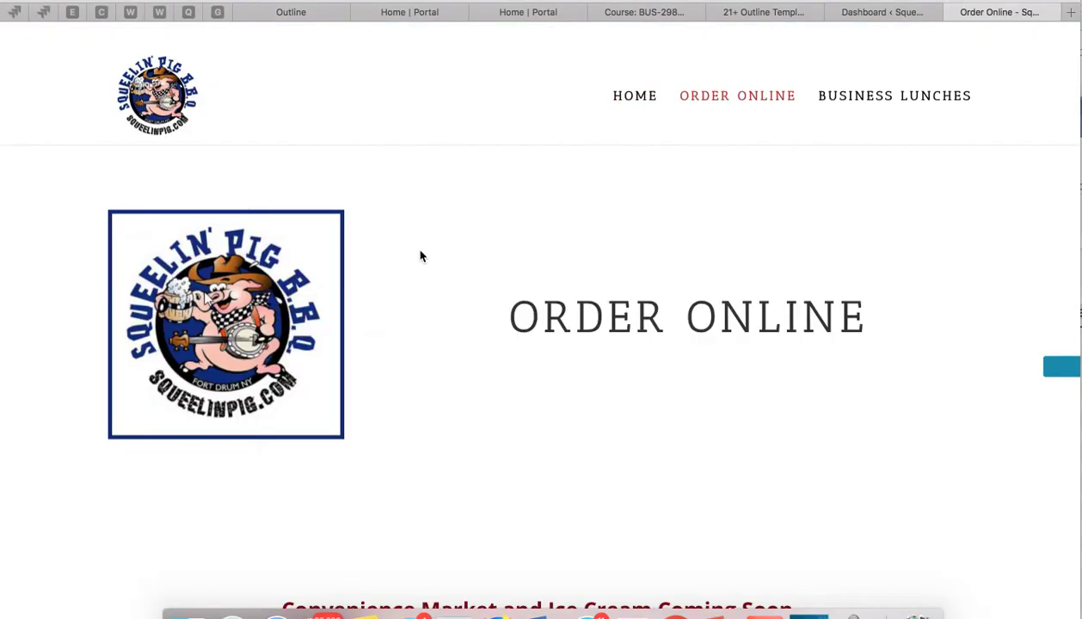
# - Examine the category list and the appetizer items on the Order Online page
pyautogui.scroll(-2, 473, 346)
pyautogui.scroll(-8, 472, 345)
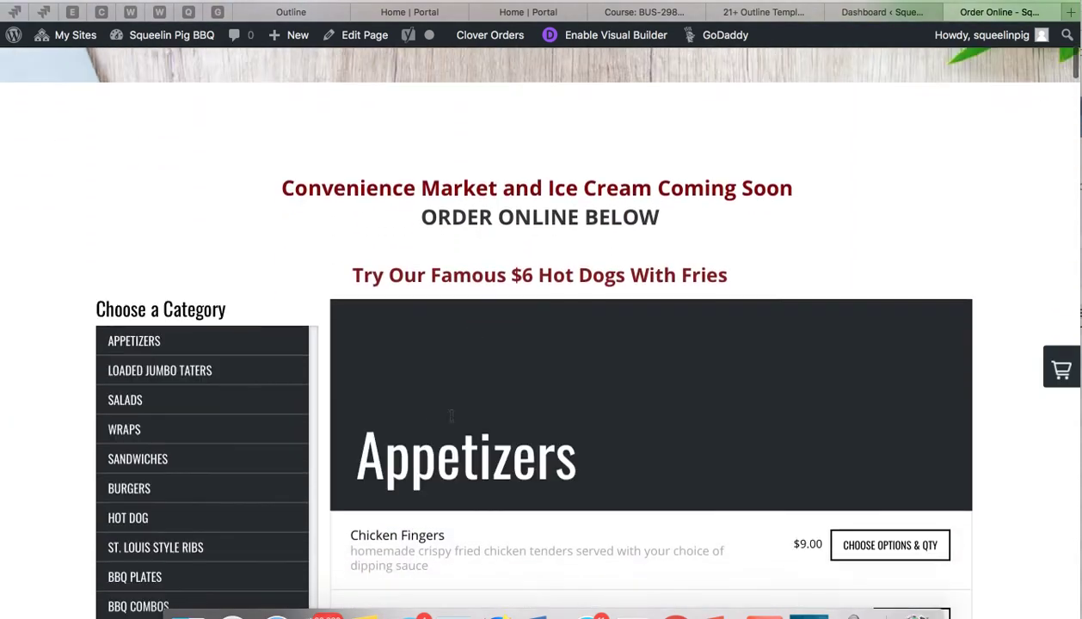
pyautogui.scroll(3, 430, 426)
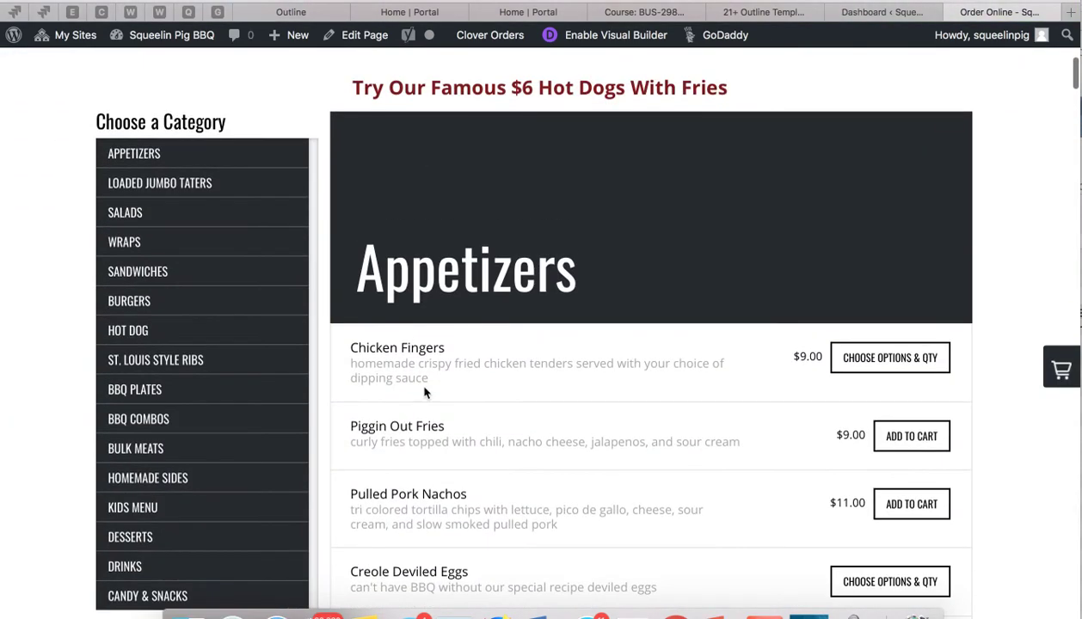
pyautogui.scroll(-2, 405, 417)
pyautogui.scroll(-4, 394, 415)
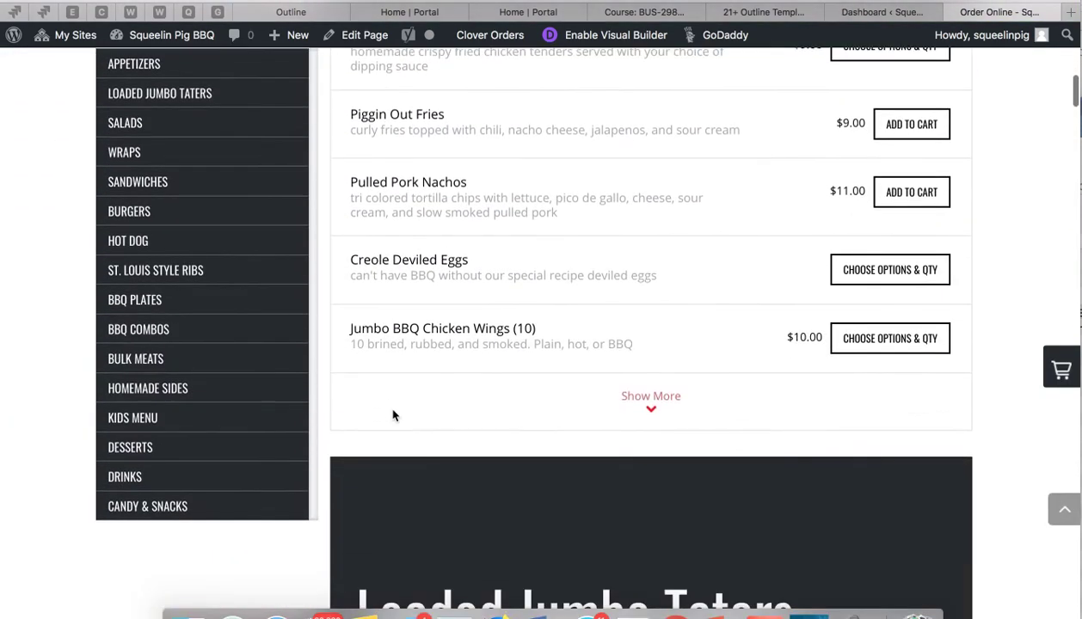
pyautogui.scroll(3, 394, 280)
pyautogui.scroll(-1, 395, 280)
pyautogui.scroll(6, 400, 226)
pyautogui.scroll(-3, 400, 225)
pyautogui.scroll(2, 400, 226)
pyautogui.scroll(2, 400, 225)
pyautogui.scroll(-3, 385, 364)
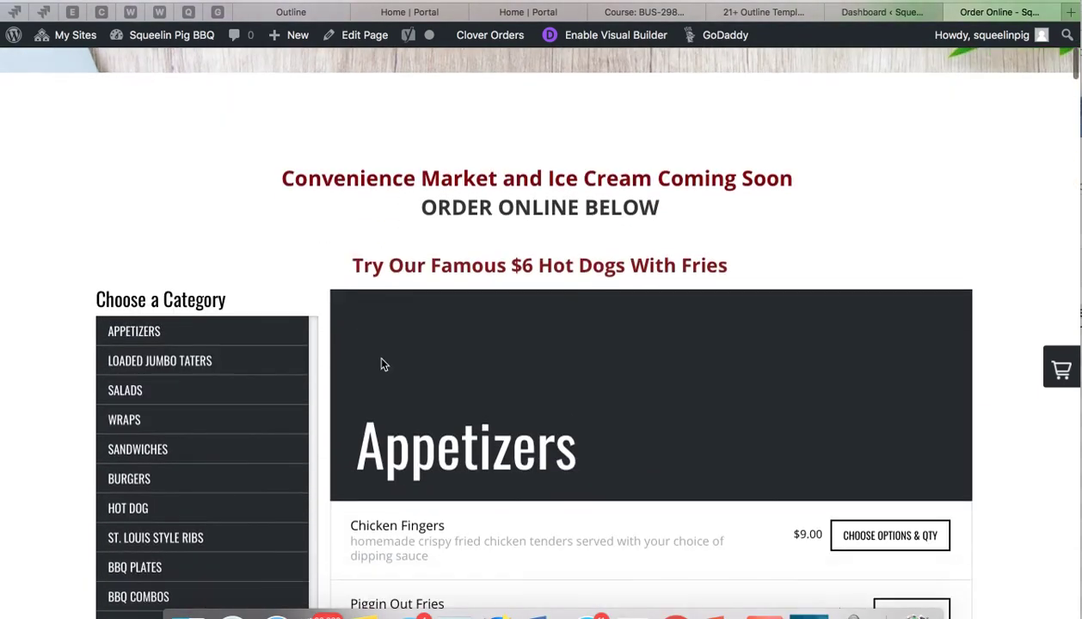
# - Highlight the Appetizers heading and review its items and the page banner above them
pyautogui.moveTo(368, 452); pyautogui.dragTo(537, 452)
pyautogui.doubleClick(569, 453)
pyautogui.scroll(-5, 314, 432)
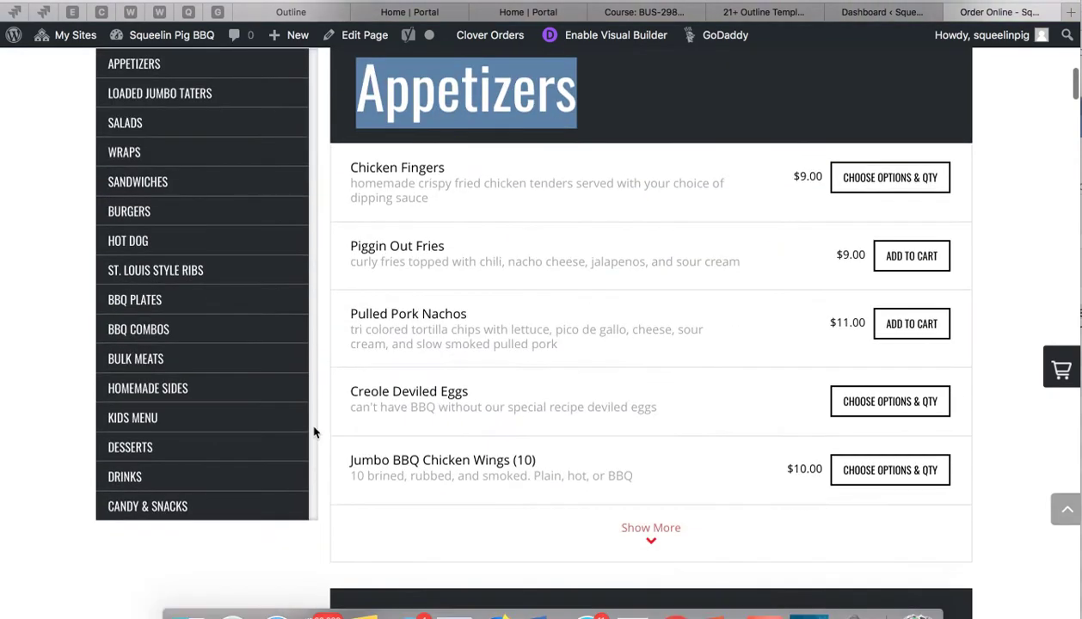
pyautogui.scroll(2, 327, 422)
pyautogui.scroll(9, 333, 416)
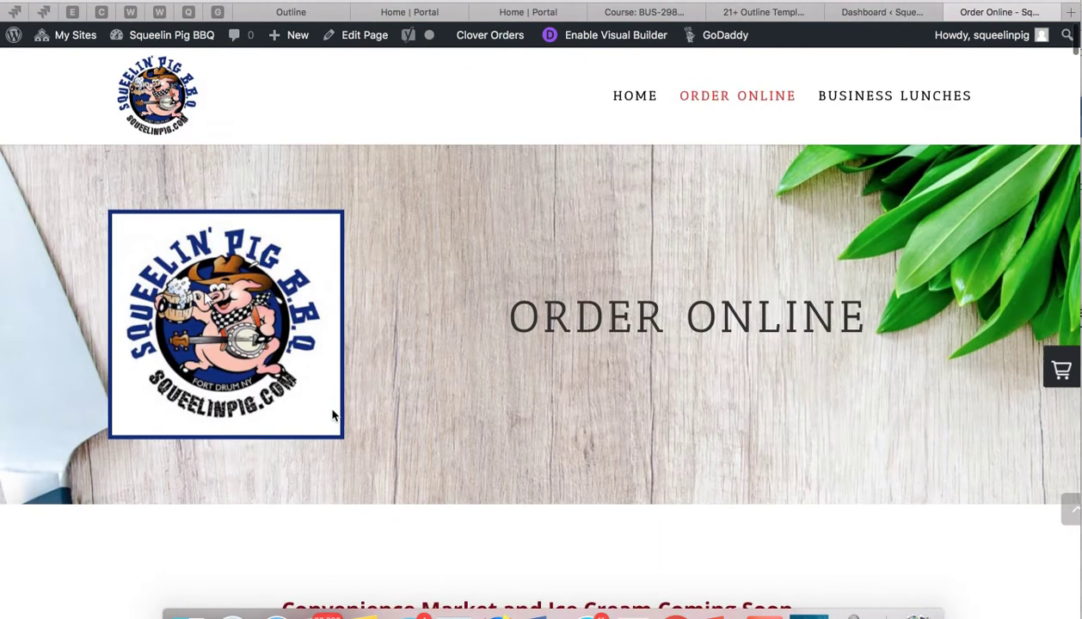
pyautogui.scroll(-6, 333, 415)
pyautogui.scroll(2, 590, 297)
pyautogui.scroll(1, 639, 351)
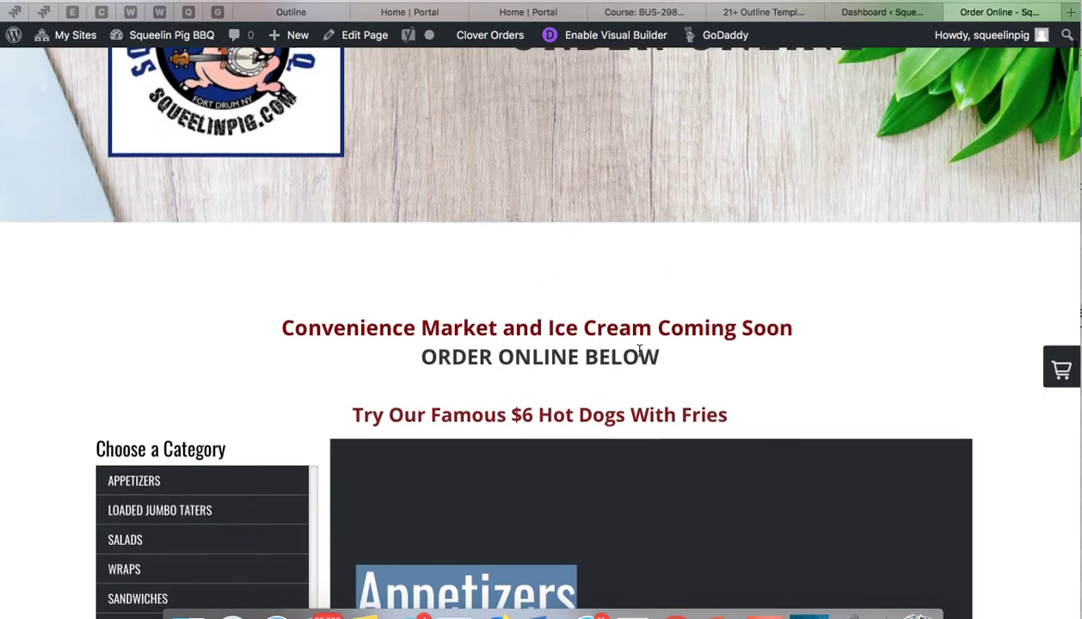
# - Open the Store interface settings of Clover Orders in the WordPress dashboard and examine the available layouts
pyautogui.click(877, 12)
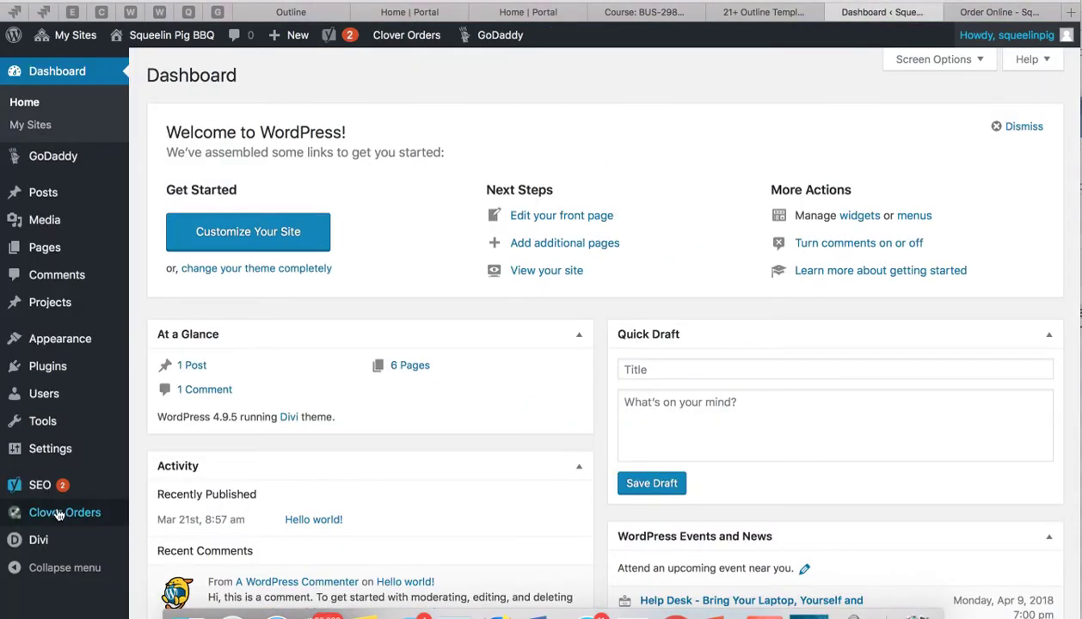
pyautogui.moveTo(54, 514)
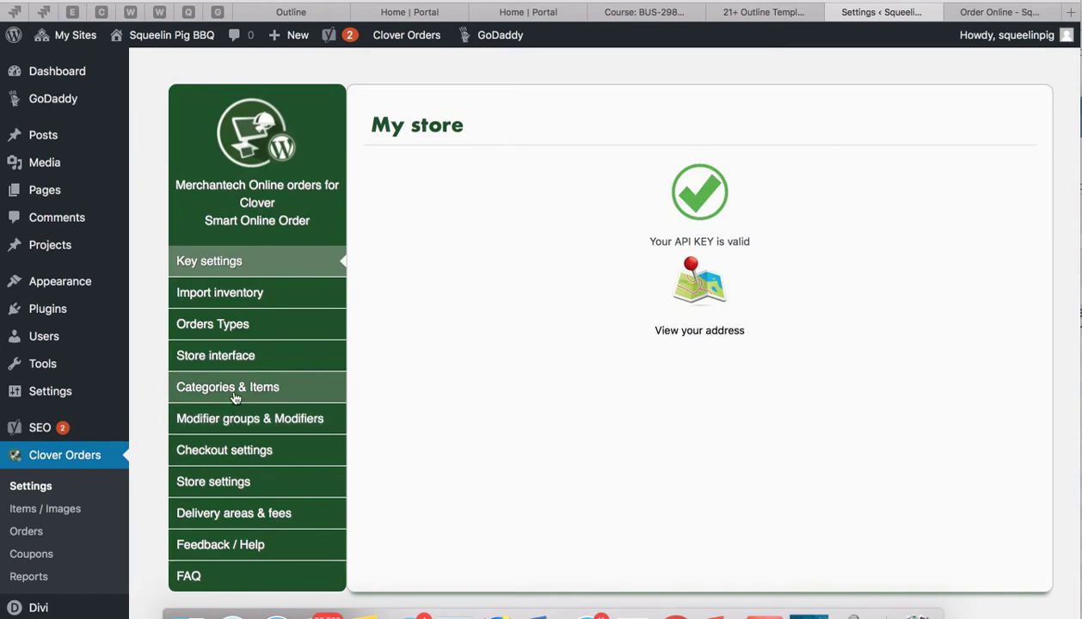
pyautogui.click(211, 355)
pyautogui.scroll(-2, 394, 419)
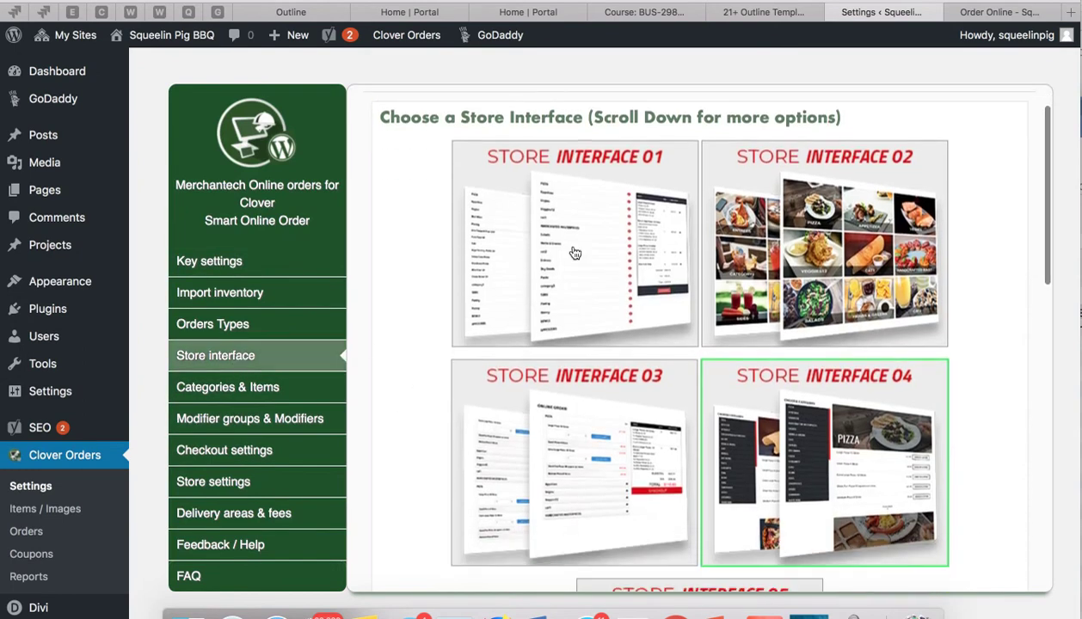
pyautogui.scroll(-6, 770, 441)
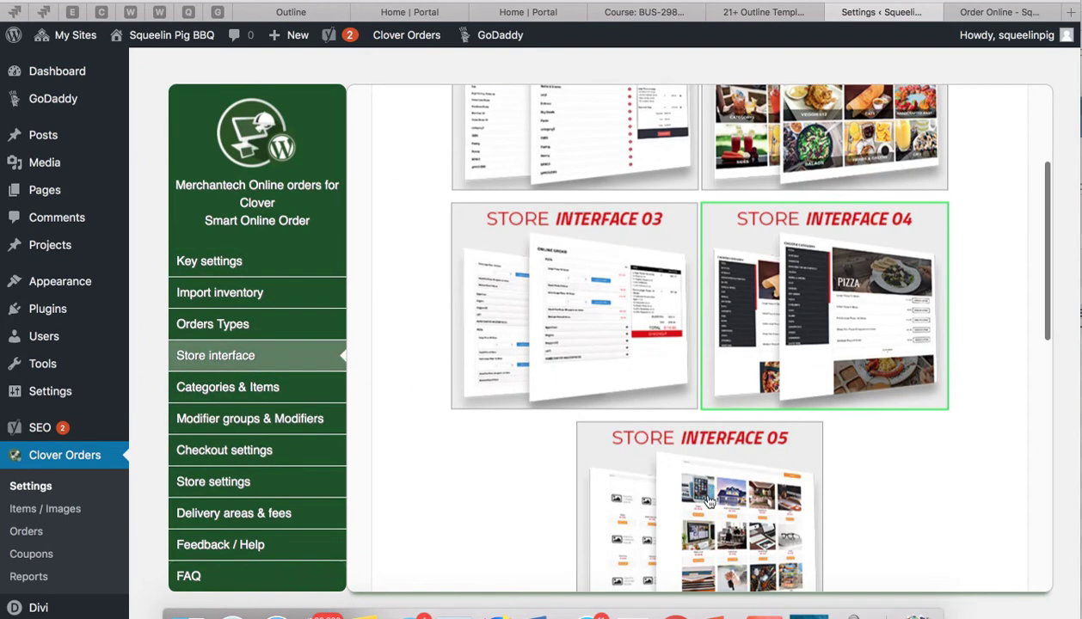
pyautogui.scroll(2, 860, 464)
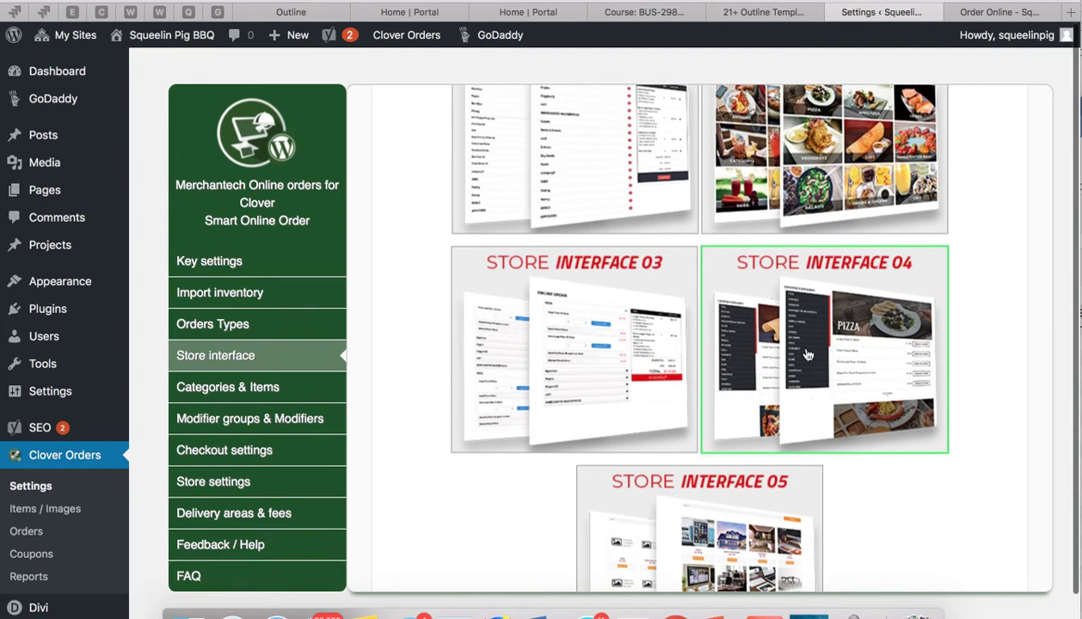
pyautogui.scroll(6, 756, 363)
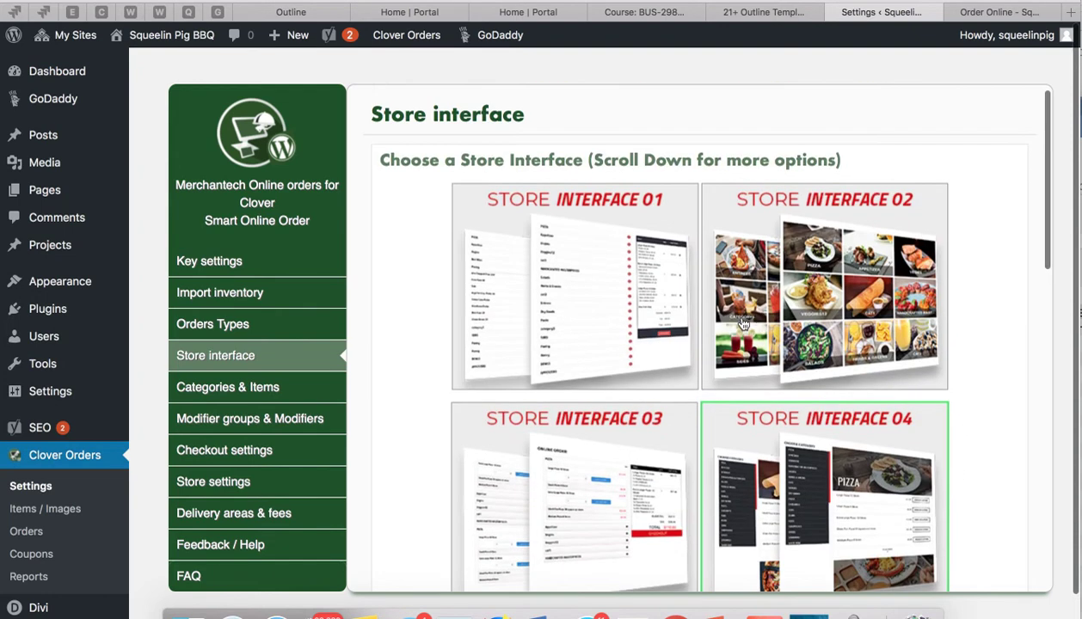
# - Set the store layout to Store Interface 01 and save the setting
pyautogui.click(586, 313)
pyautogui.scroll(-10, 434, 345)
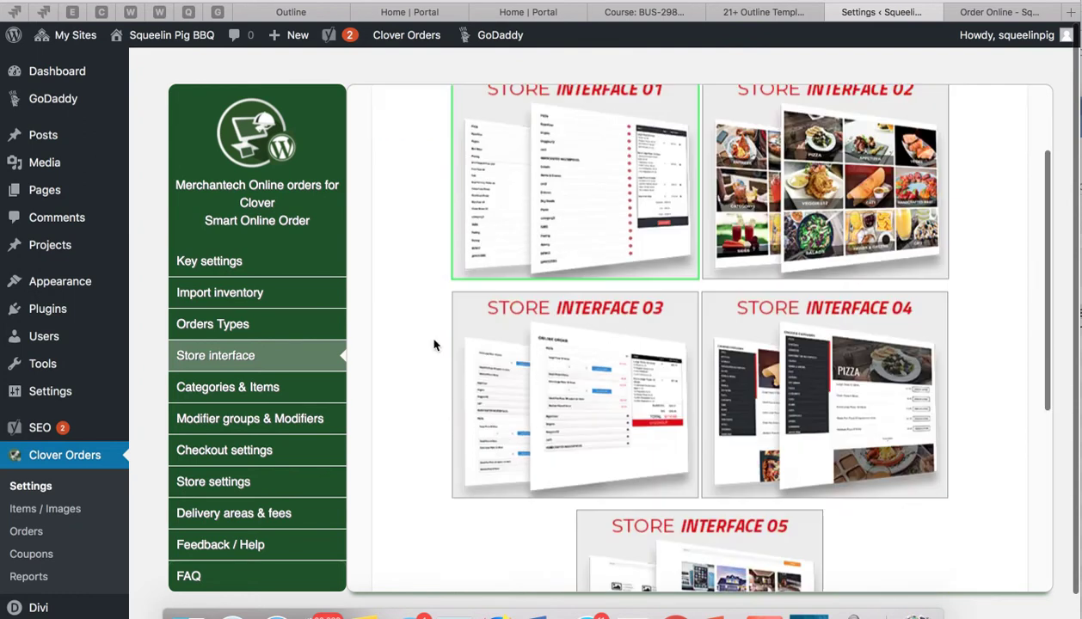
pyautogui.scroll(-3, 535, 452)
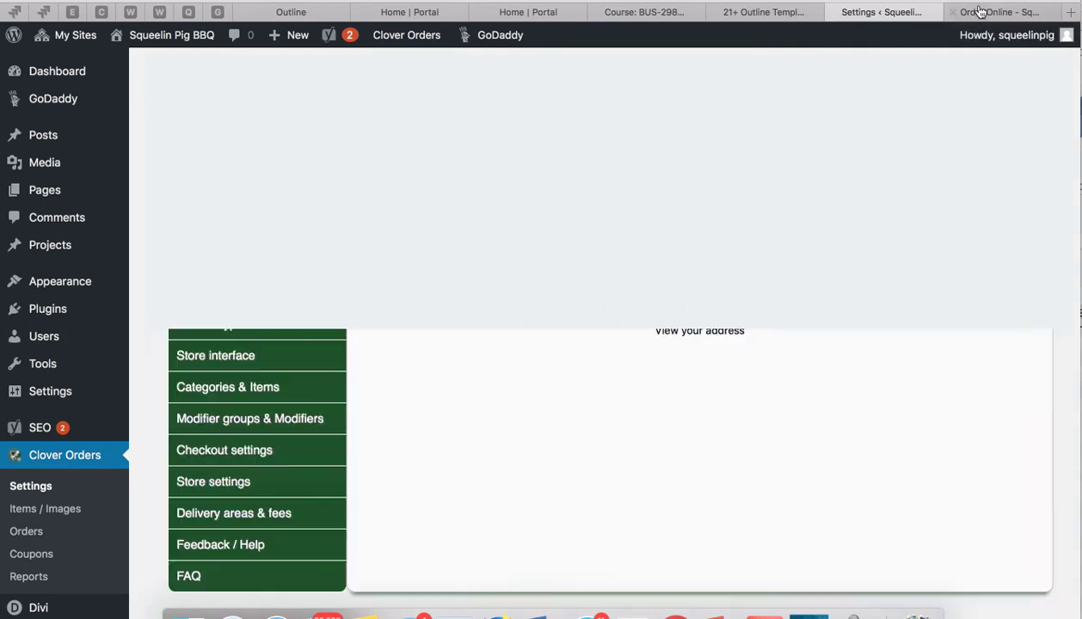
# - Reload the Order Online page and examine the category list and cart in the new layout
pyautogui.click(979, 11)
pyautogui.scroll(-5, 641, 299)
pyautogui.scroll(5, 641, 299)
pyautogui.moveTo(808, 3)
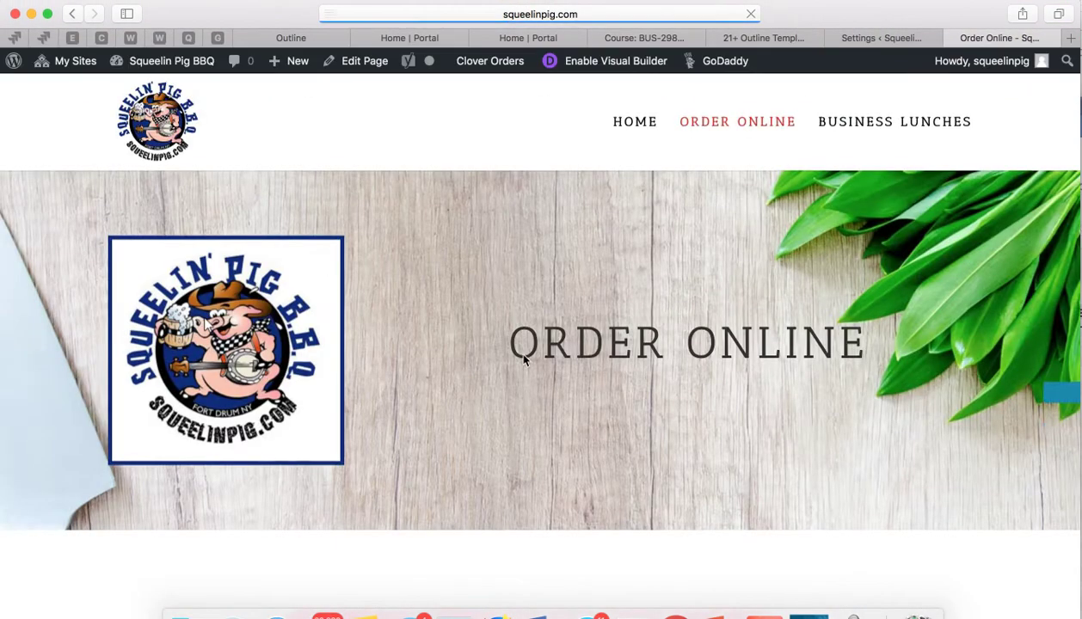
pyautogui.scroll(-3, 506, 403)
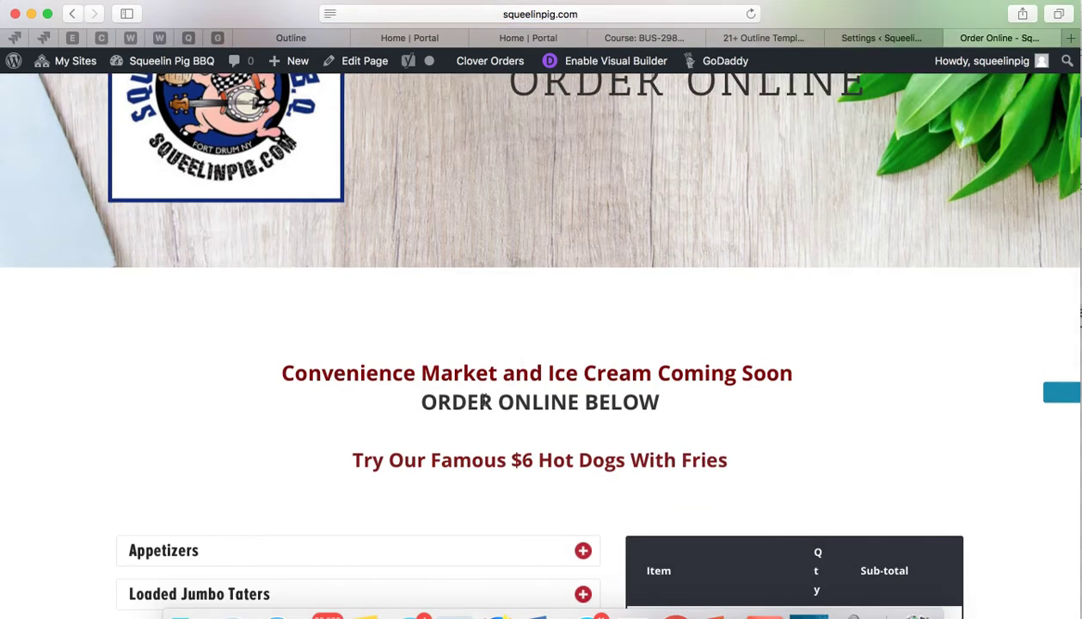
pyautogui.scroll(-5, 484, 403)
pyautogui.scroll(3, 484, 404)
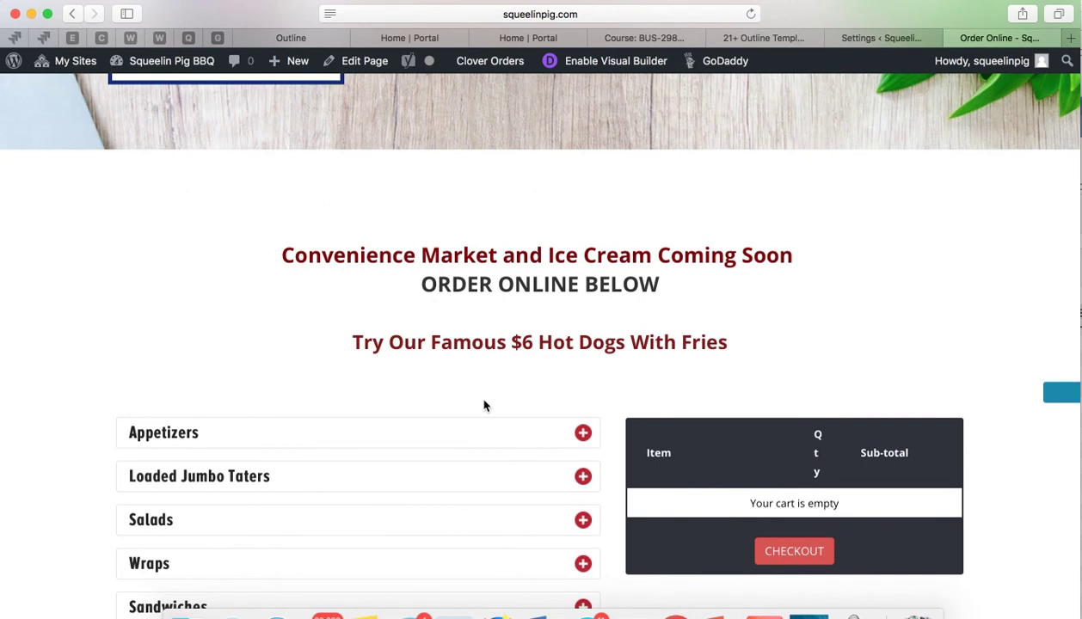
pyautogui.scroll(-5, 449, 409)
pyautogui.scroll(4, 483, 435)
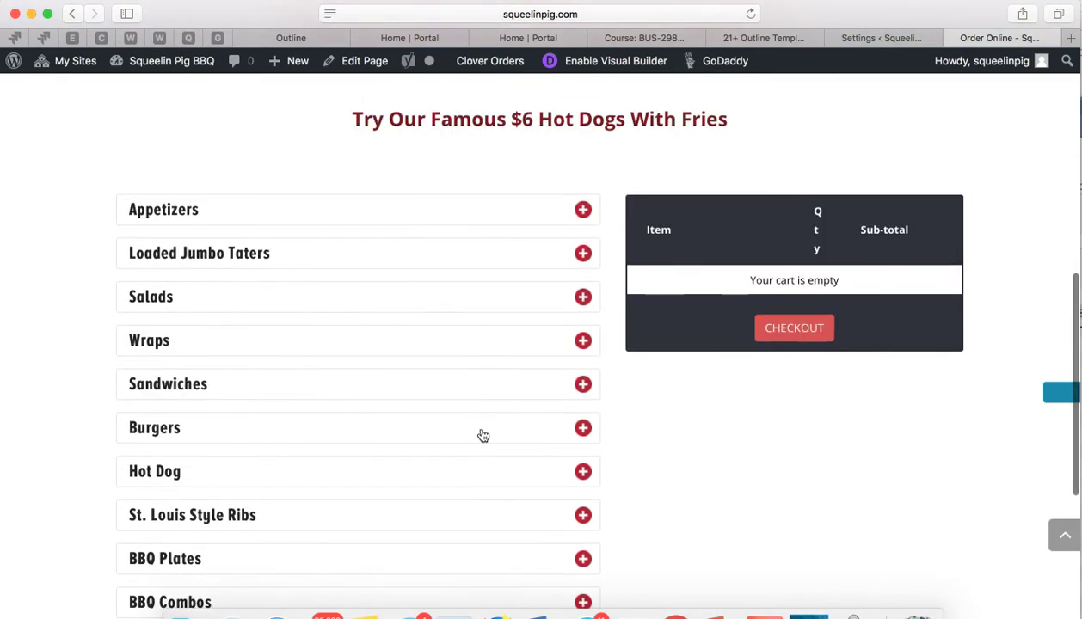
# - Expand the Appetizers category on the Order Online page and look through its items
pyautogui.click(582, 373)
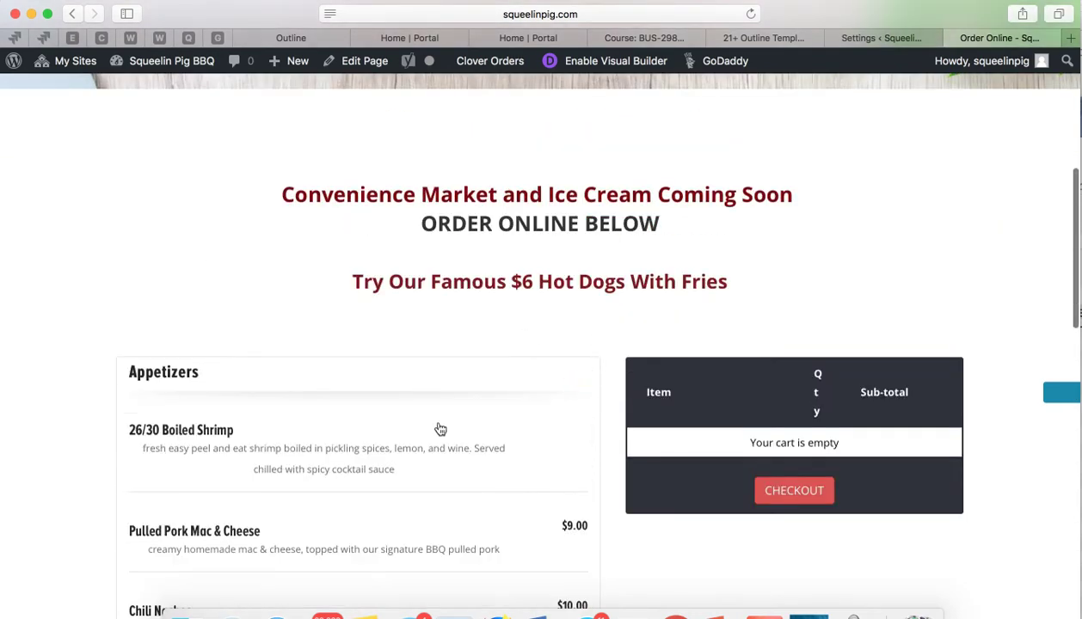
pyautogui.scroll(-5, 367, 412)
pyautogui.scroll(3, 357, 344)
pyautogui.scroll(1, 340, 324)
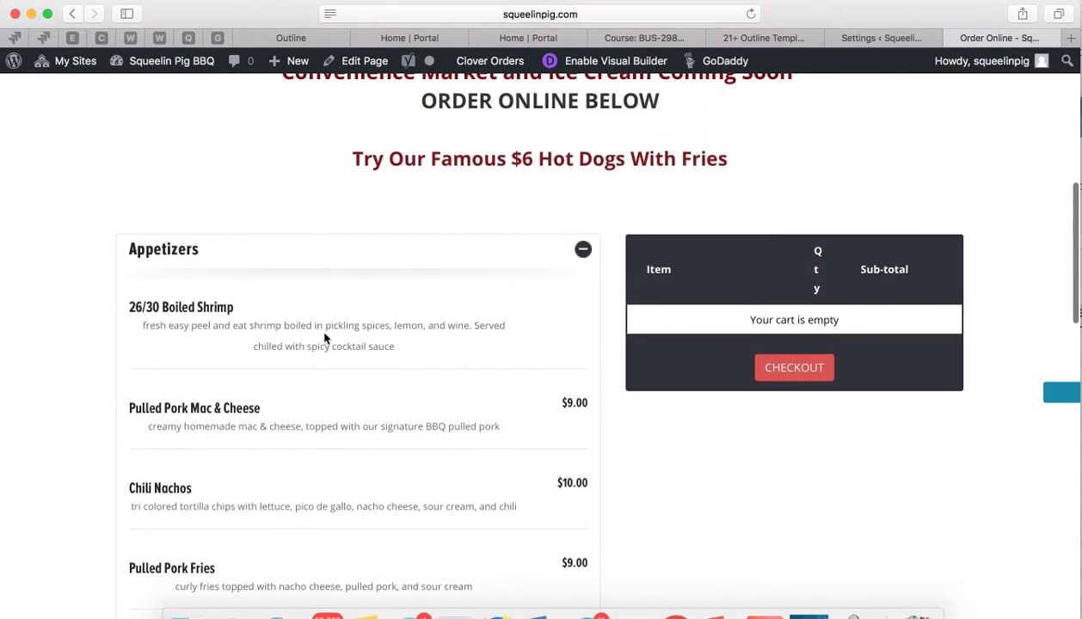
pyautogui.scroll(-5, 366, 338)
pyautogui.scroll(5, 694, 271)
pyautogui.click(901, 40)
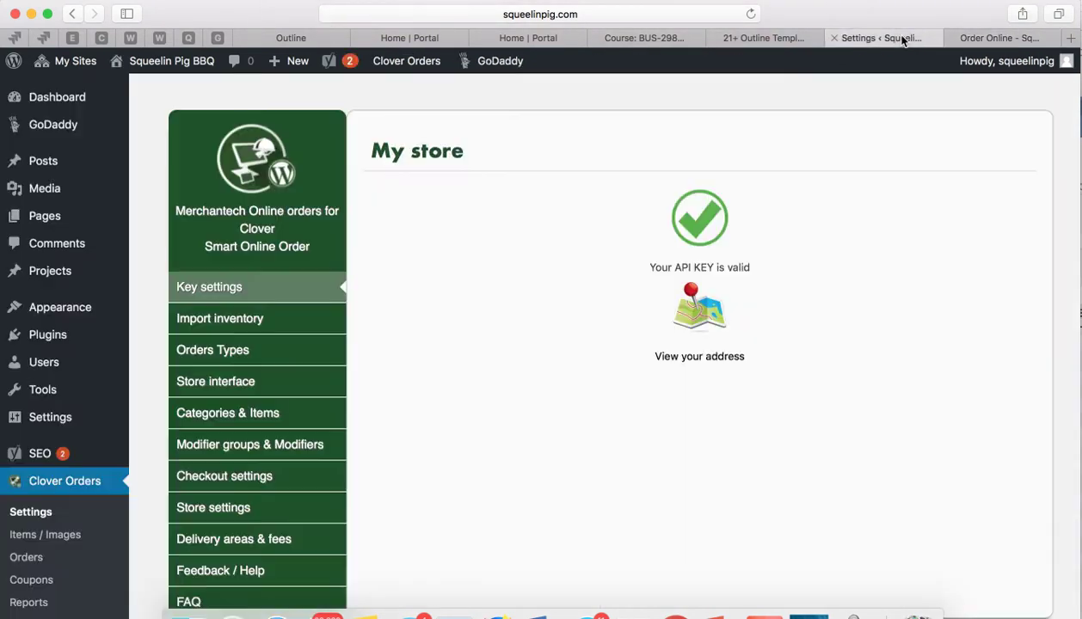
pyautogui.click(977, 40)
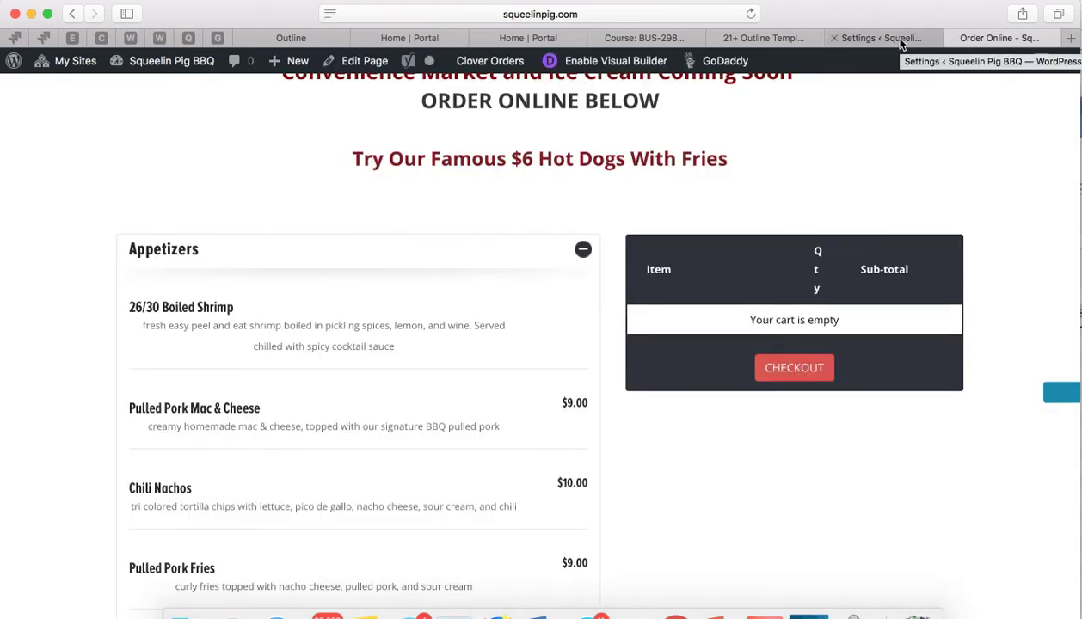
pyautogui.click(901, 39)
pyautogui.click(982, 38)
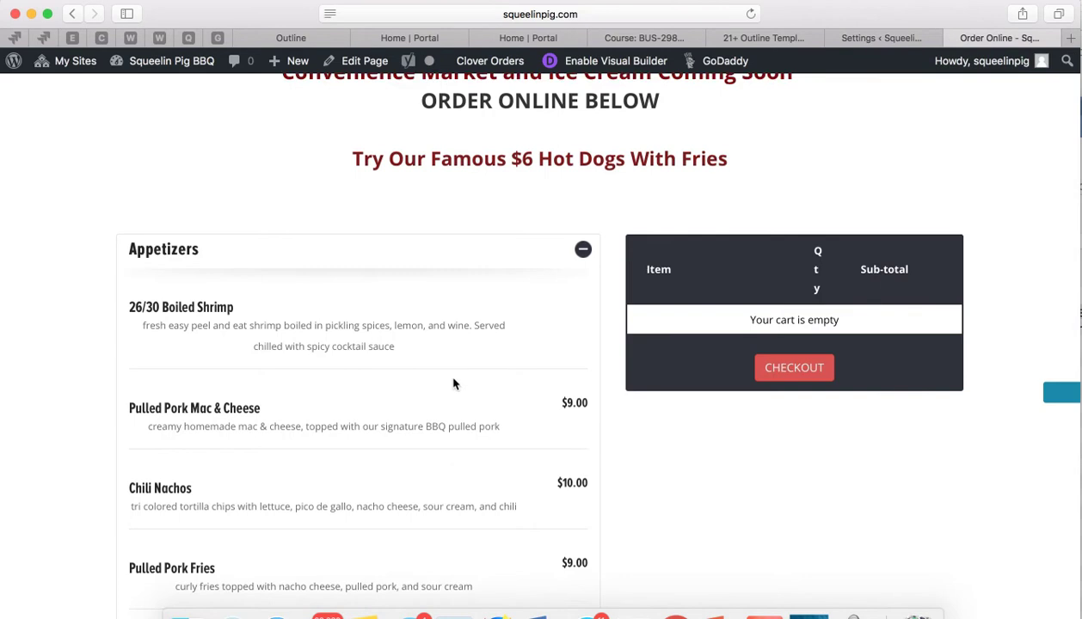
# - Review the expanded appetizer list beside the cart and collapse the Appetizers category
pyautogui.scroll(-3, 459, 379)
pyautogui.scroll(7, 454, 460)
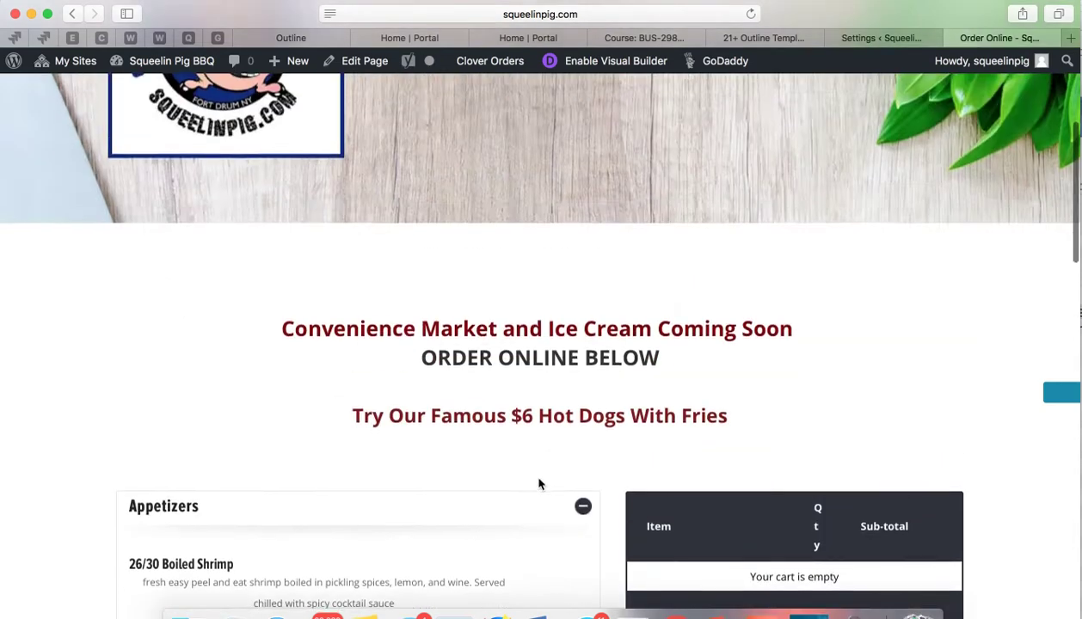
pyautogui.scroll(-12, 539, 484)
pyautogui.scroll(9, 539, 482)
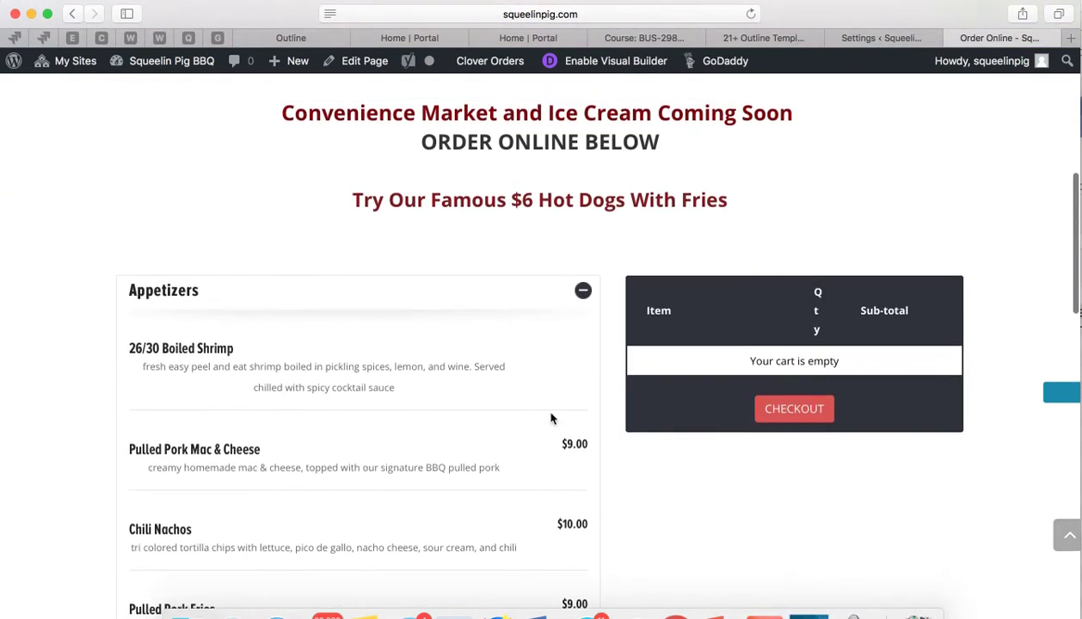
pyautogui.click(581, 291)
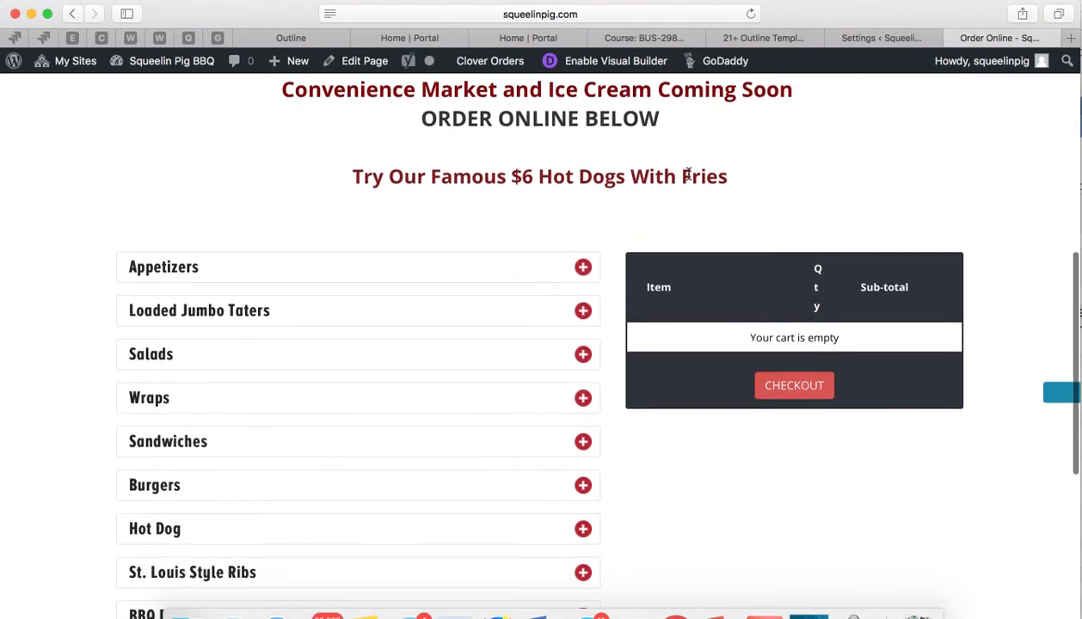
# - Change the Clover Orders store layout to Store Interface 02 and save the setting
pyautogui.click(890, 40)
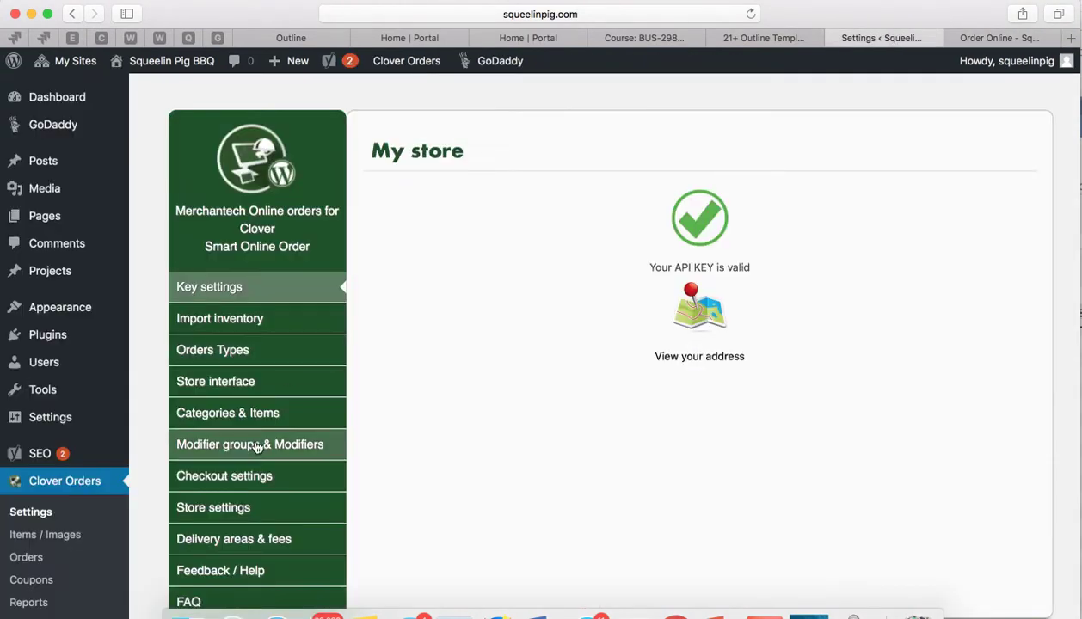
pyautogui.click(211, 381)
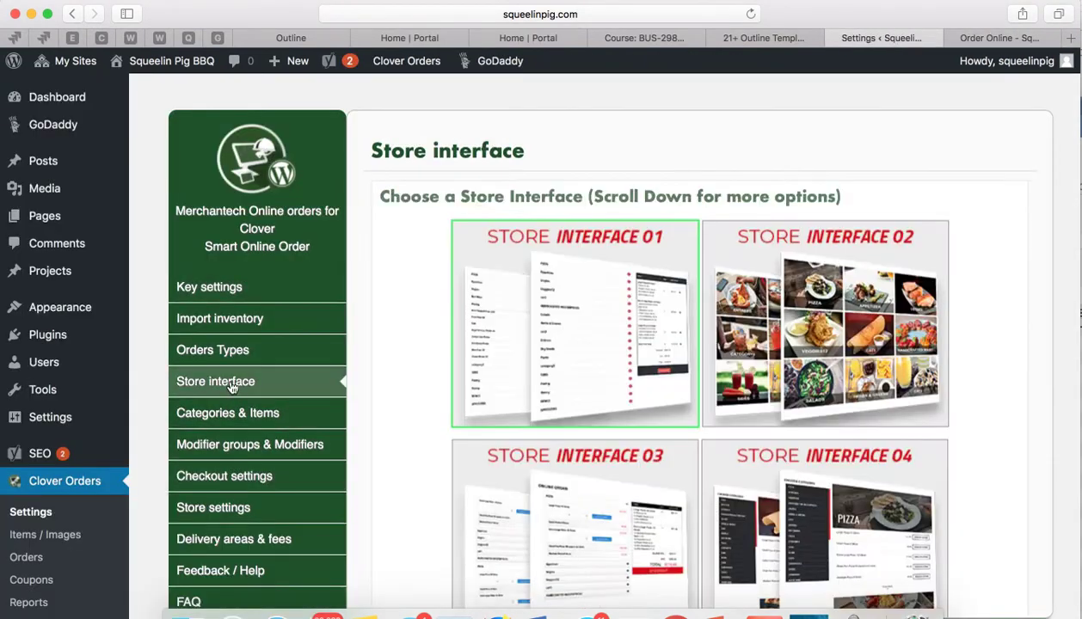
pyautogui.scroll(-5, 1016, 351)
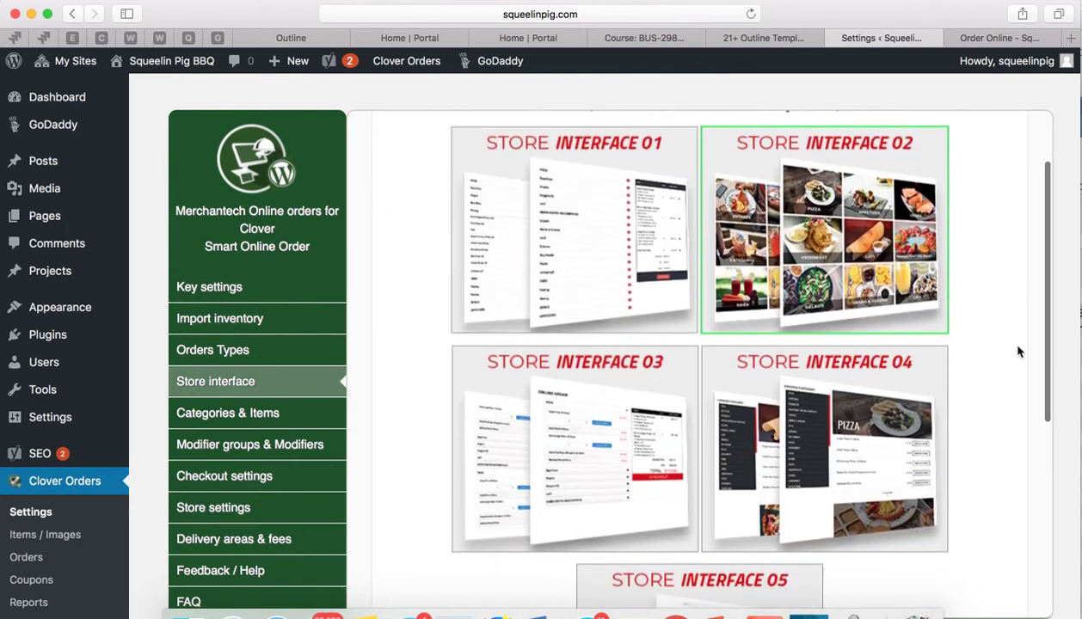
pyautogui.scroll(4, 1017, 351)
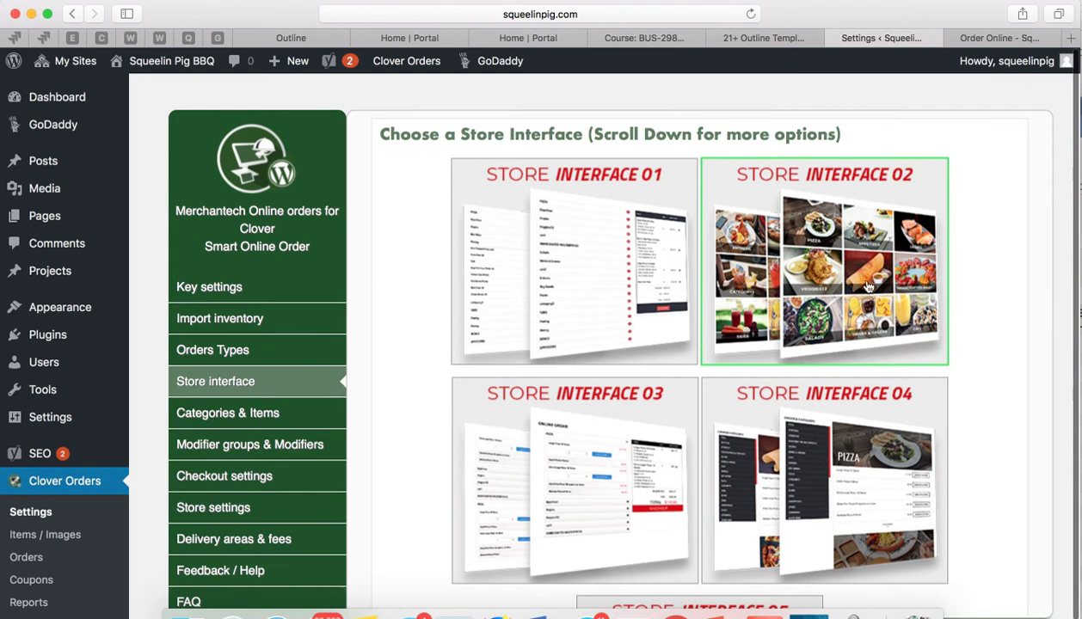
pyautogui.scroll(-5, 524, 568)
pyautogui.click(686, 559)
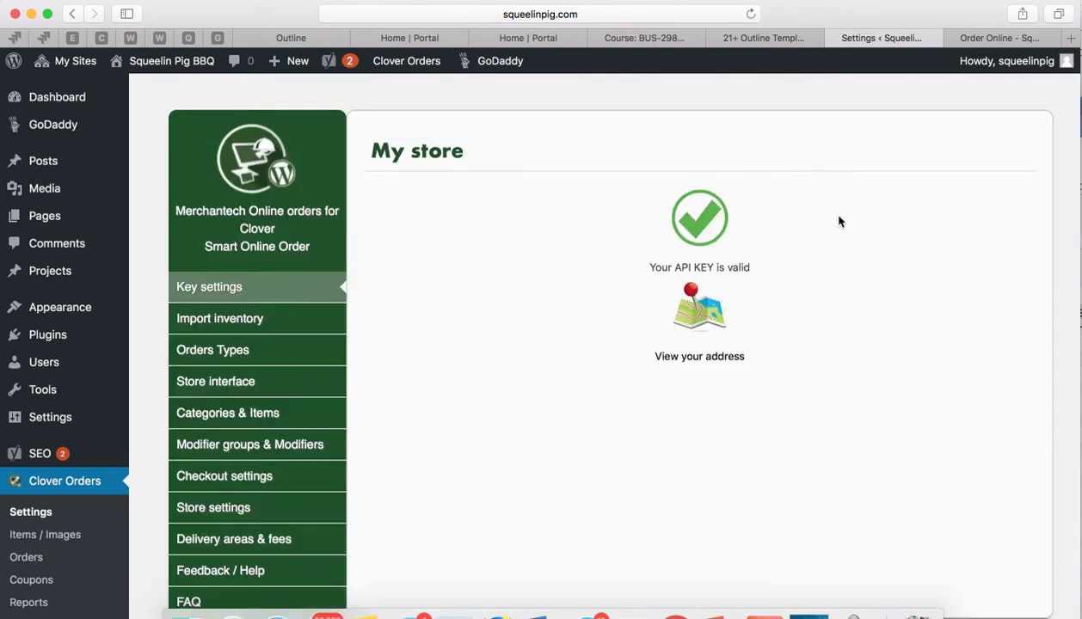
# - Reload the Order Online page to view the category grid and open the Bulk meats category
pyautogui.click(980, 45)
pyautogui.click(751, 13)
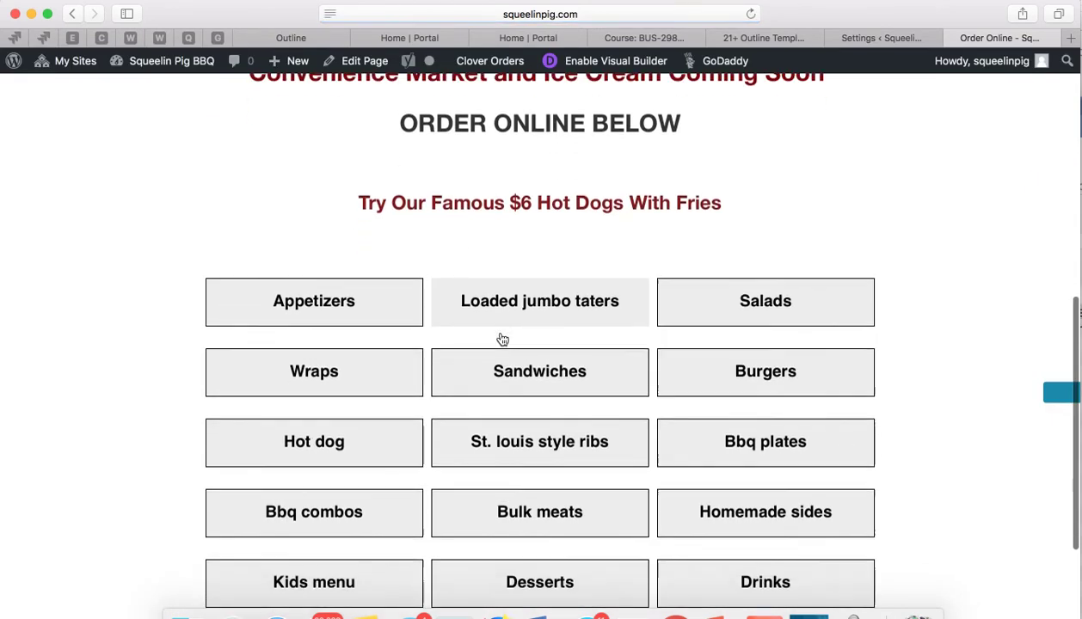
pyautogui.scroll(-3, 529, 447)
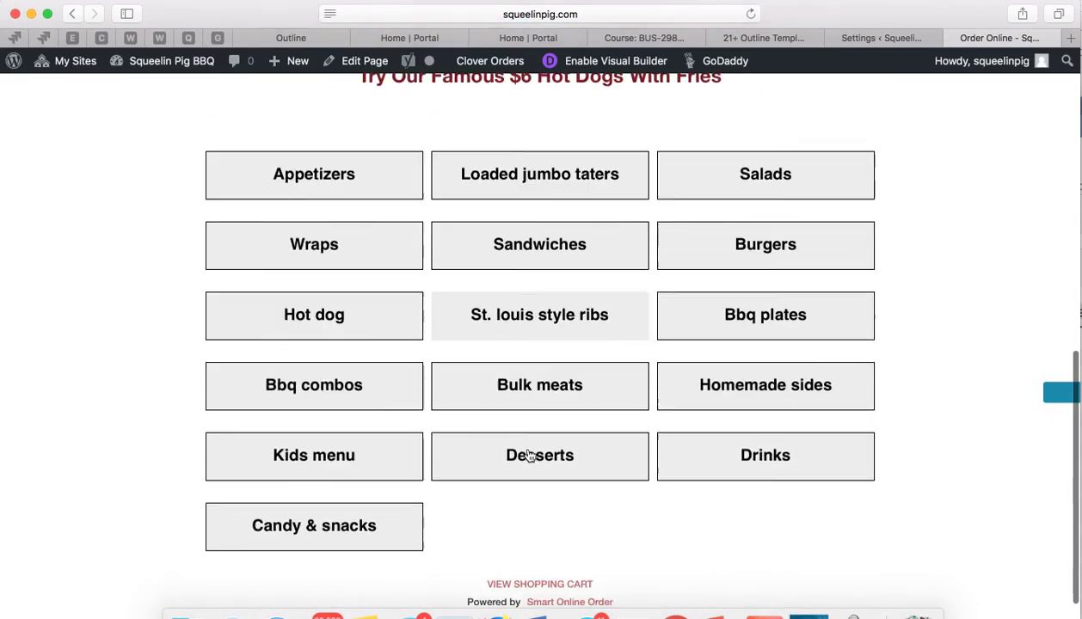
pyautogui.click(551, 427)
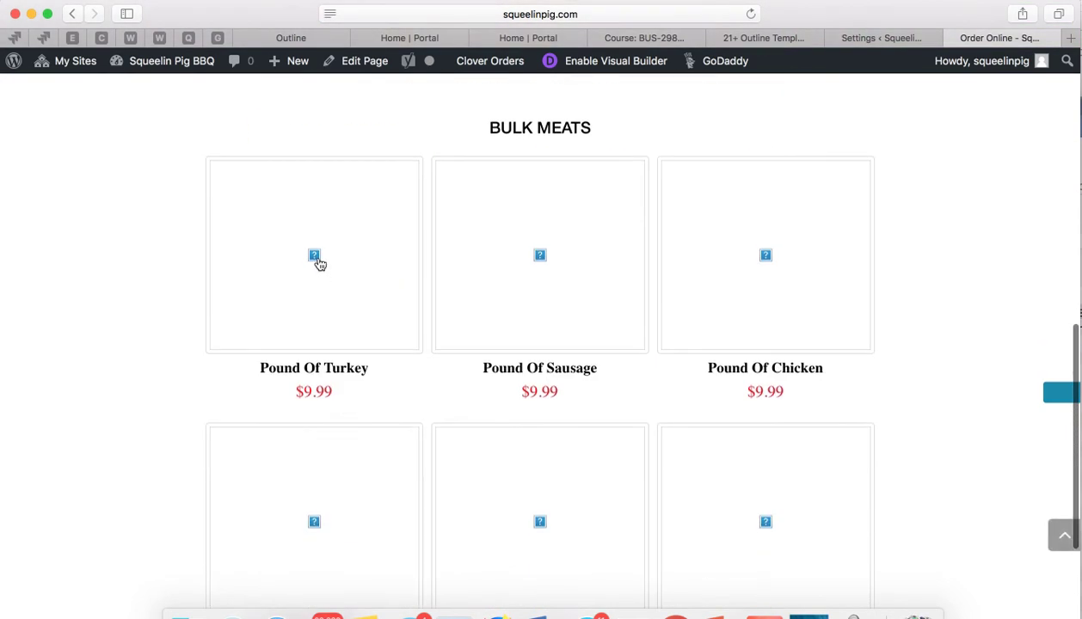
# - Return from the Bulk meats items to the category grid on the Order Online page and look it over
pyautogui.scroll(10, 378, 331)
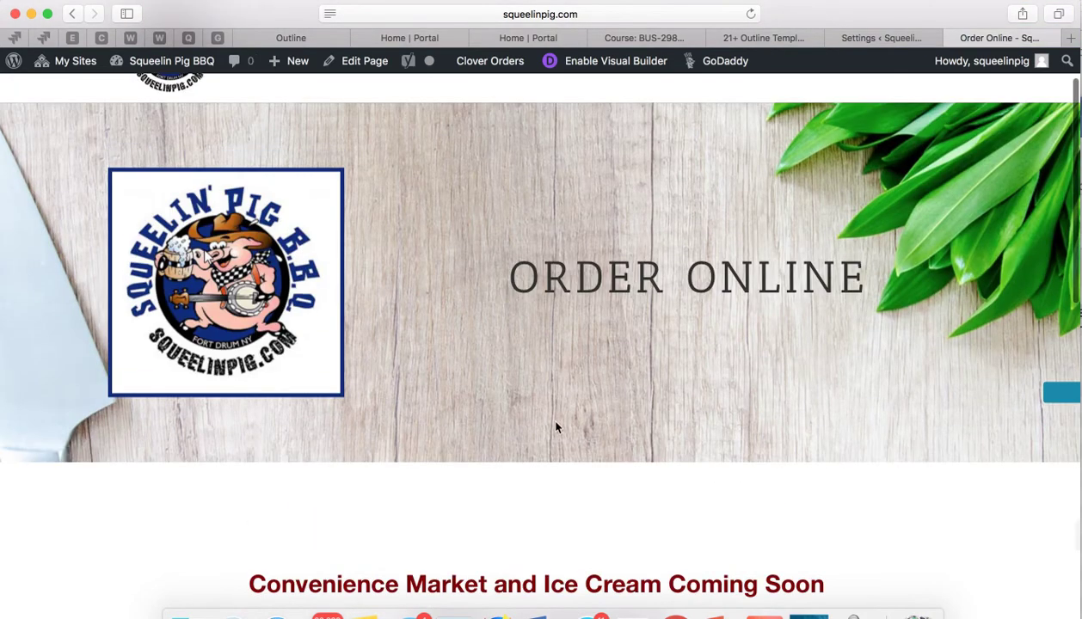
pyautogui.click(72, 15)
pyautogui.scroll(2, 718, 361)
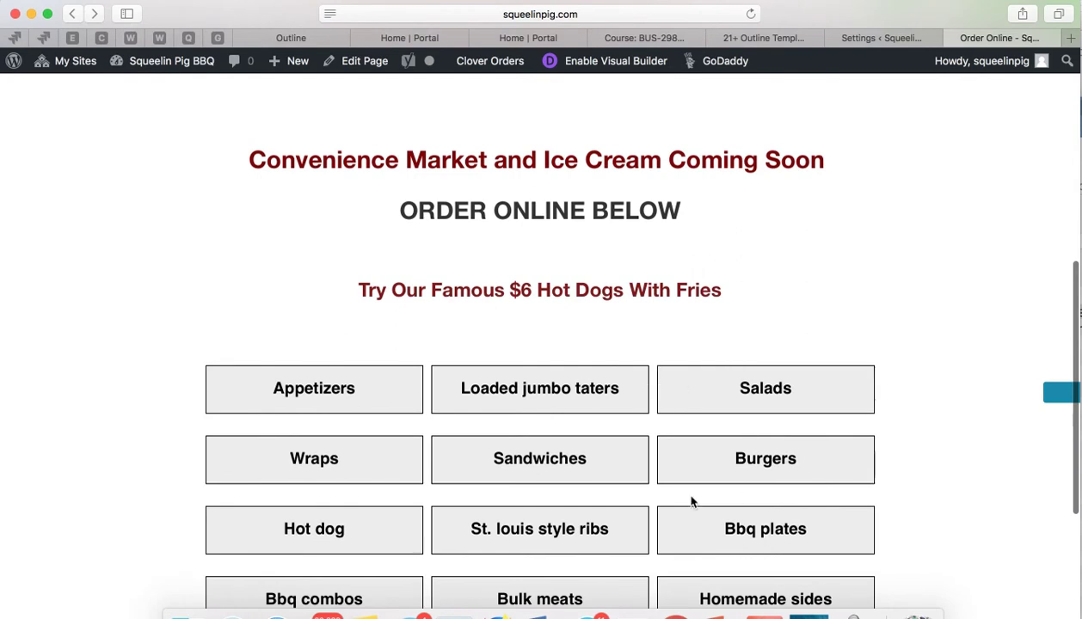
pyautogui.scroll(-2, 741, 476)
pyautogui.scroll(4, 804, 184)
# - Turn on category images for Store interface 2 in the Clover Orders category settings and look through the category list
pyautogui.click(856, 37)
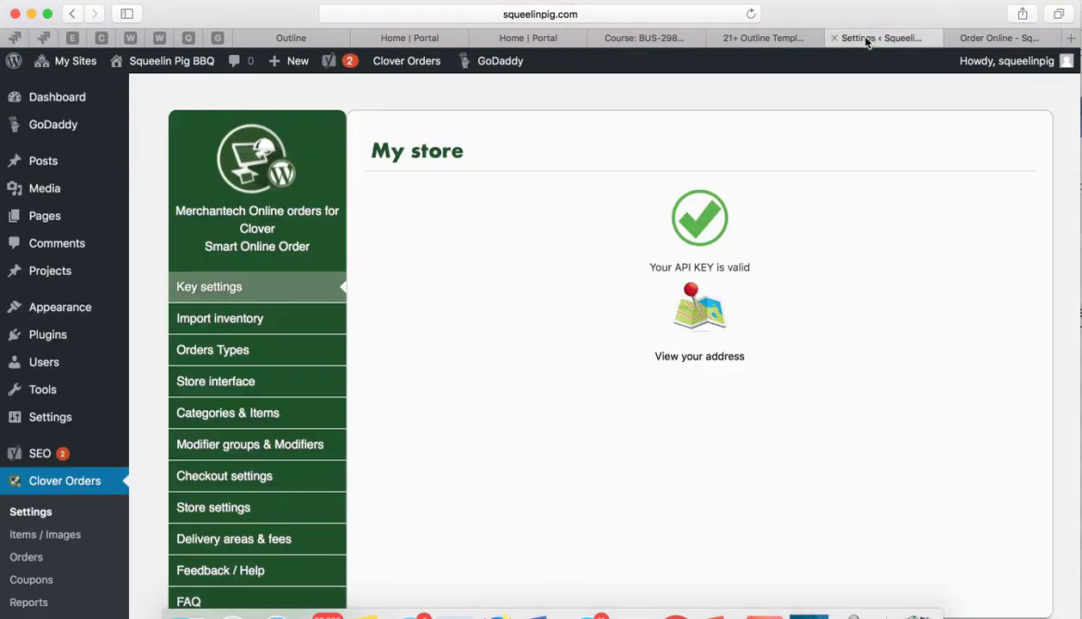
pyautogui.click(249, 412)
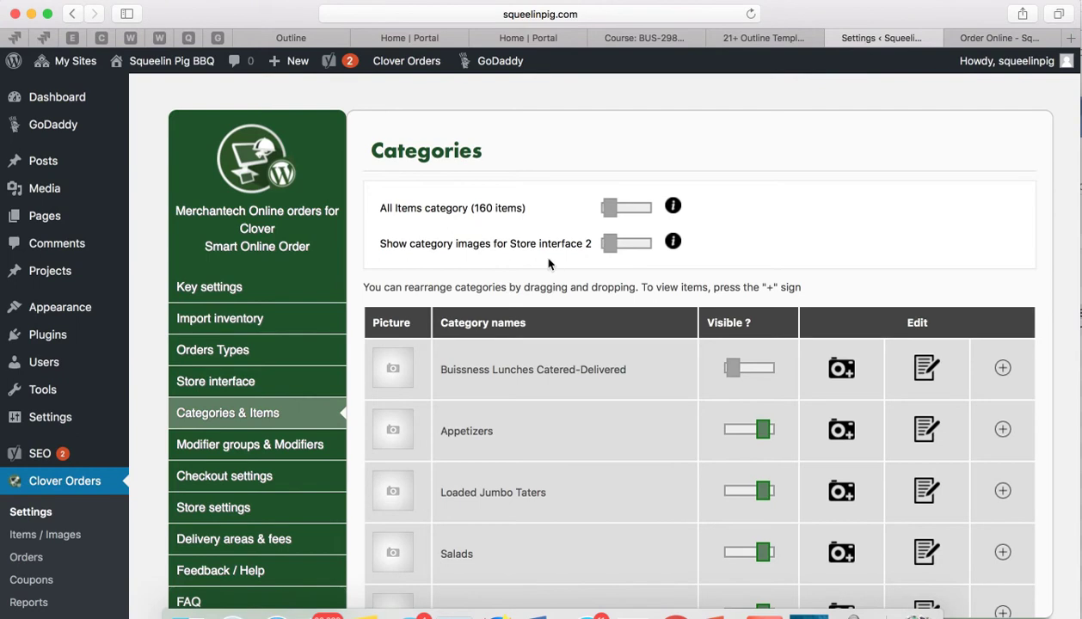
pyautogui.click(609, 250)
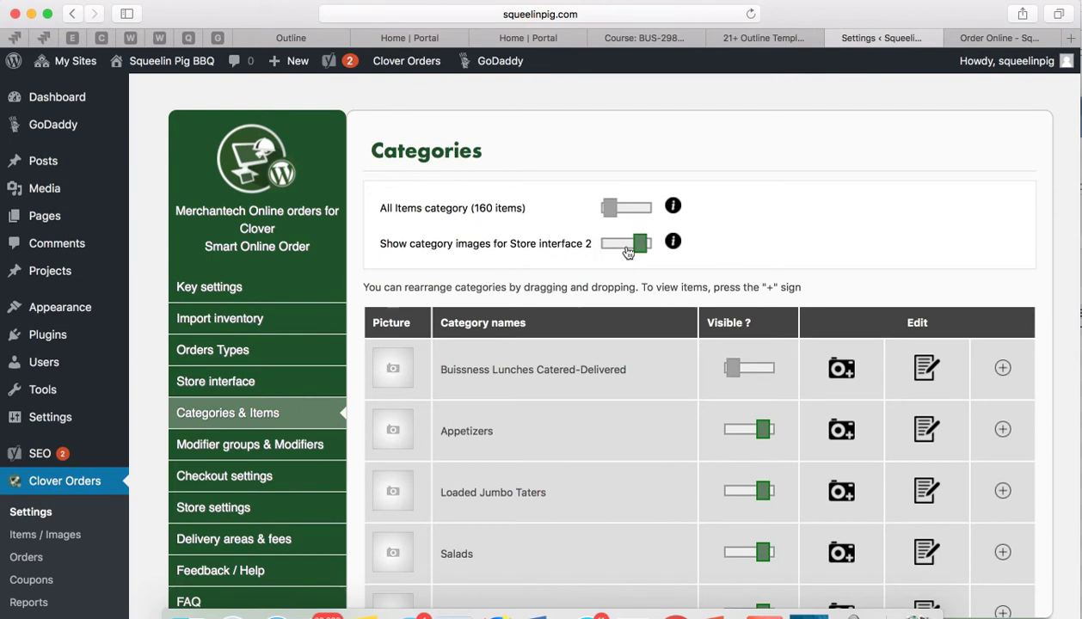
pyautogui.moveTo(674, 243)
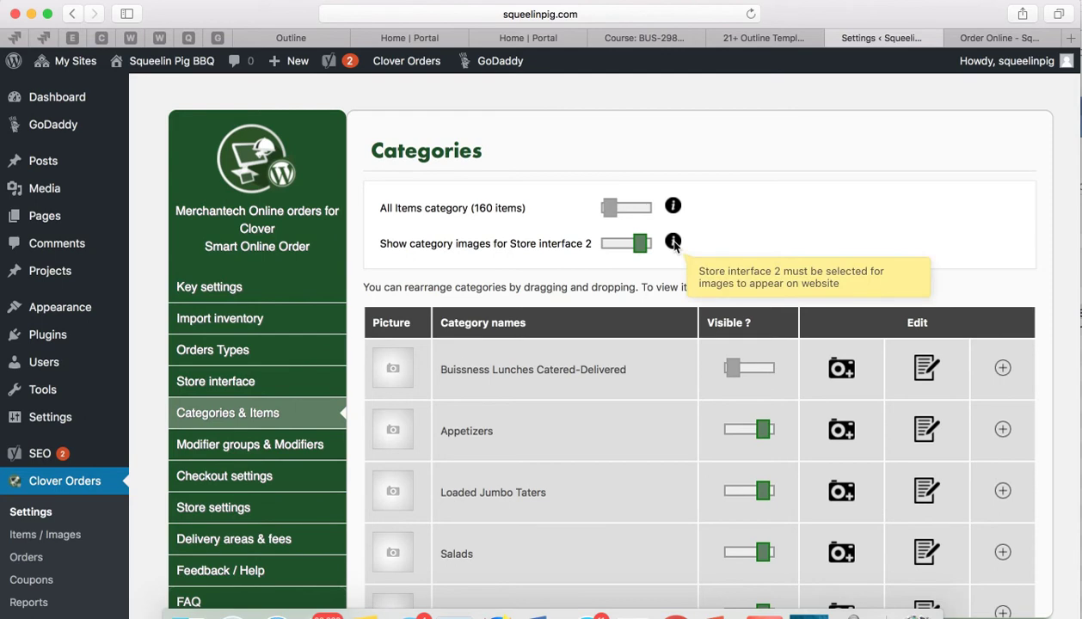
pyautogui.scroll(-5, 504, 344)
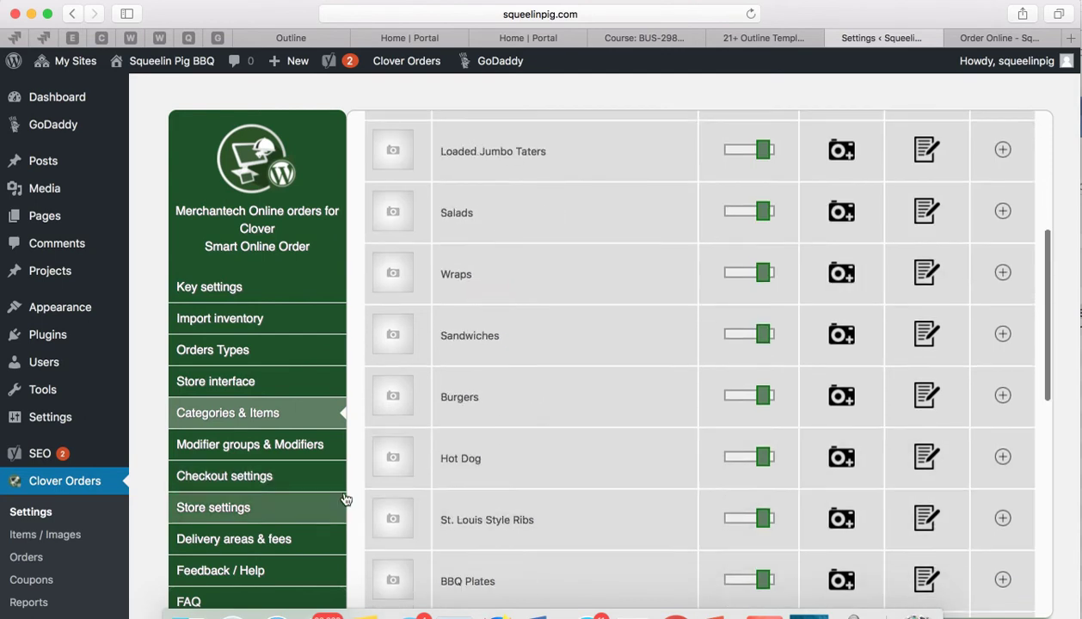
pyautogui.scroll(-2, 355, 513)
pyautogui.scroll(10, 354, 508)
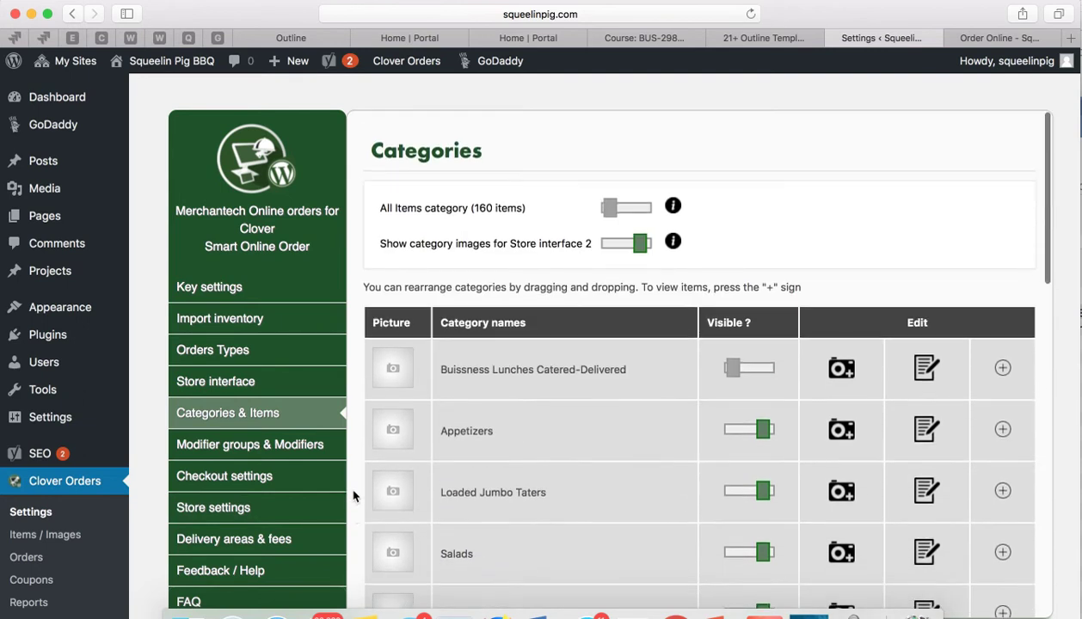
# - Change the Clover Orders store layout to Store Interface 03 and save the setting
pyautogui.click(217, 383)
pyautogui.scroll(-2, 534, 497)
pyautogui.click(549, 424)
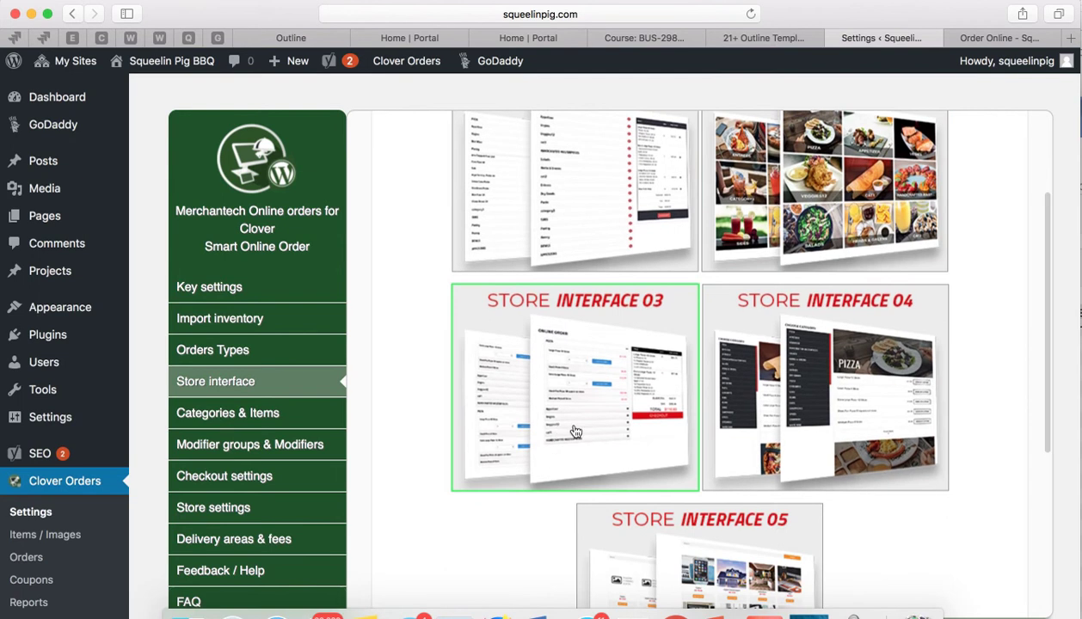
pyautogui.scroll(-4, 825, 502)
pyautogui.click(720, 557)
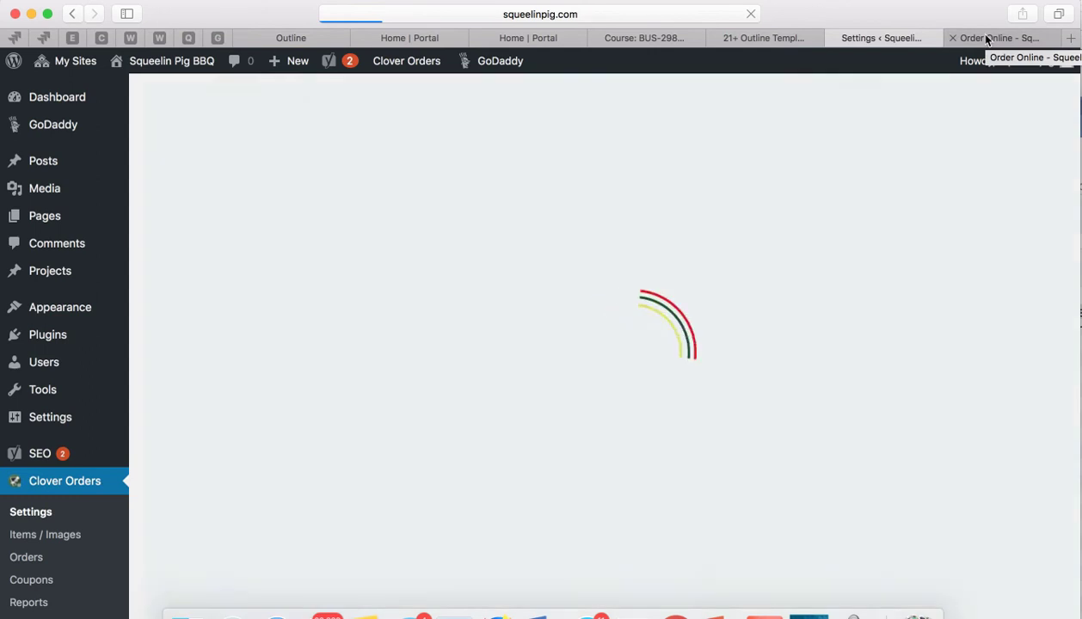
# - Reload the Order Online page, expand the Appetizers category and look through its items in the new layout
pyautogui.click(987, 40)
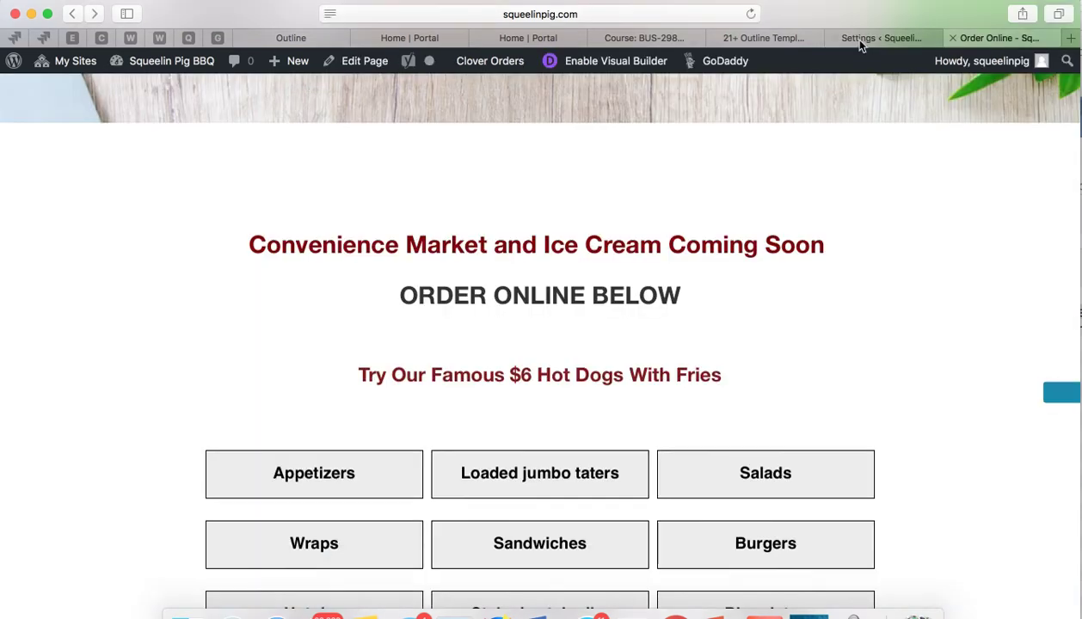
pyautogui.click(750, 14)
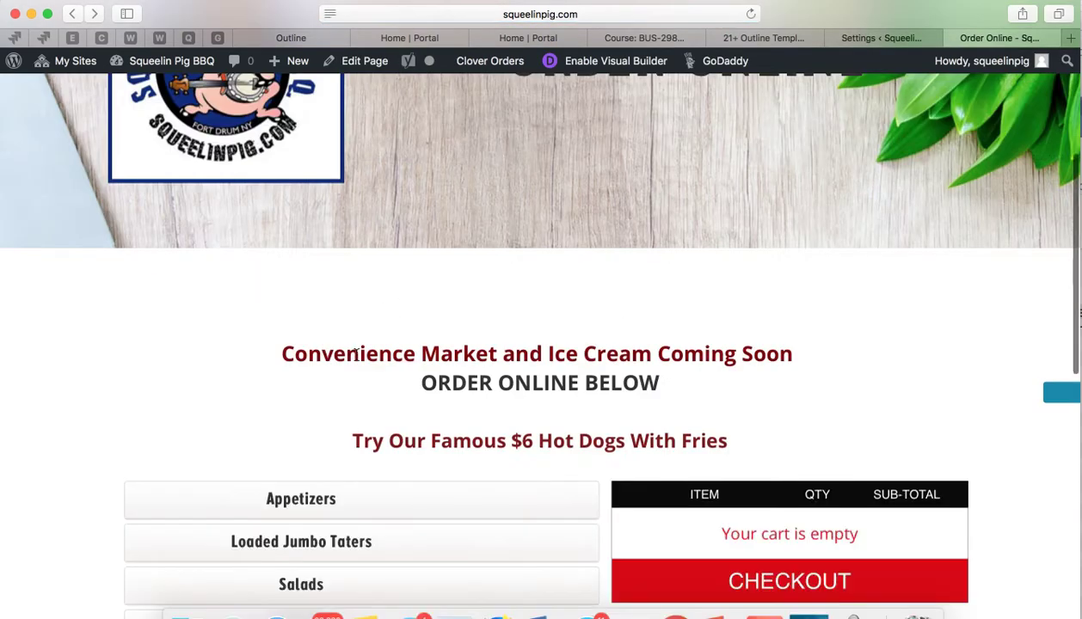
pyautogui.scroll(-3, 361, 344)
pyautogui.click(414, 292)
pyautogui.scroll(-1, 367, 389)
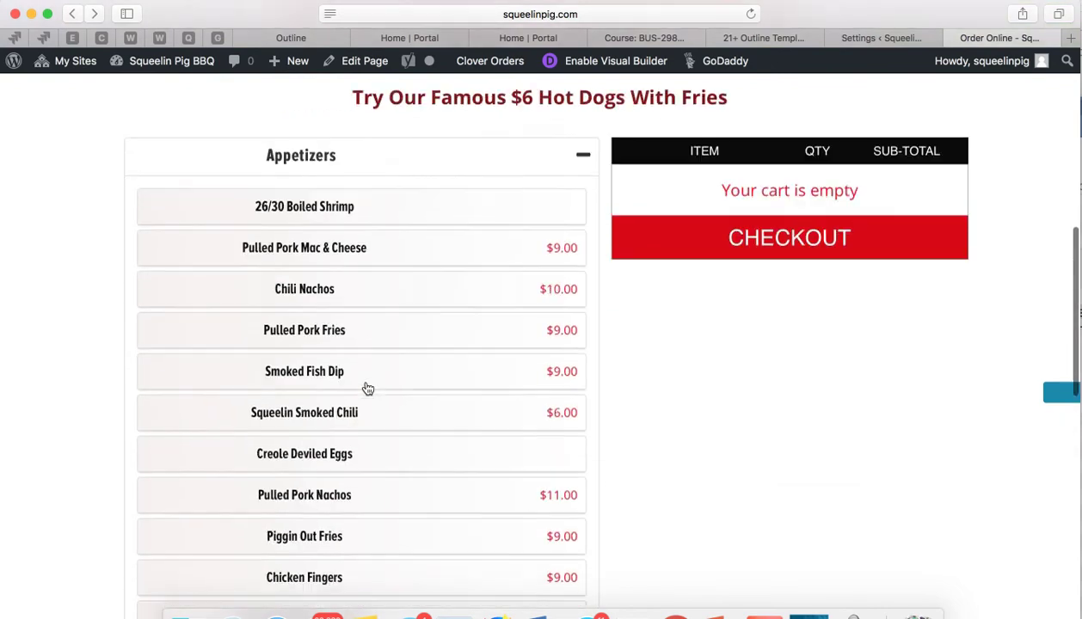
pyautogui.scroll(4, 364, 387)
pyautogui.scroll(-5, 362, 382)
pyautogui.scroll(3, 398, 443)
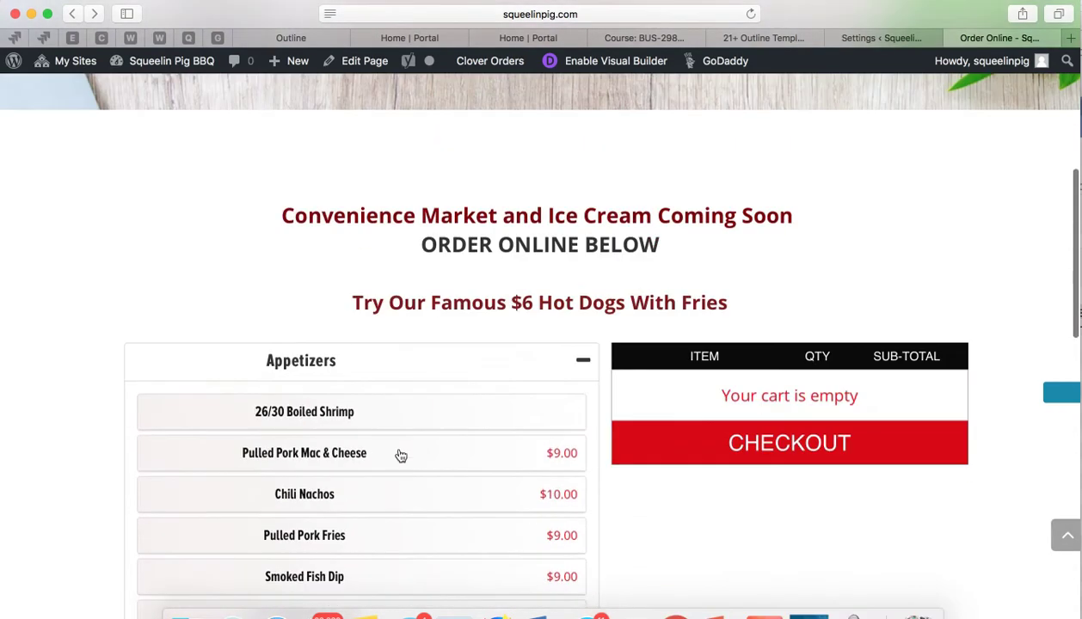
pyautogui.scroll(-6, 399, 442)
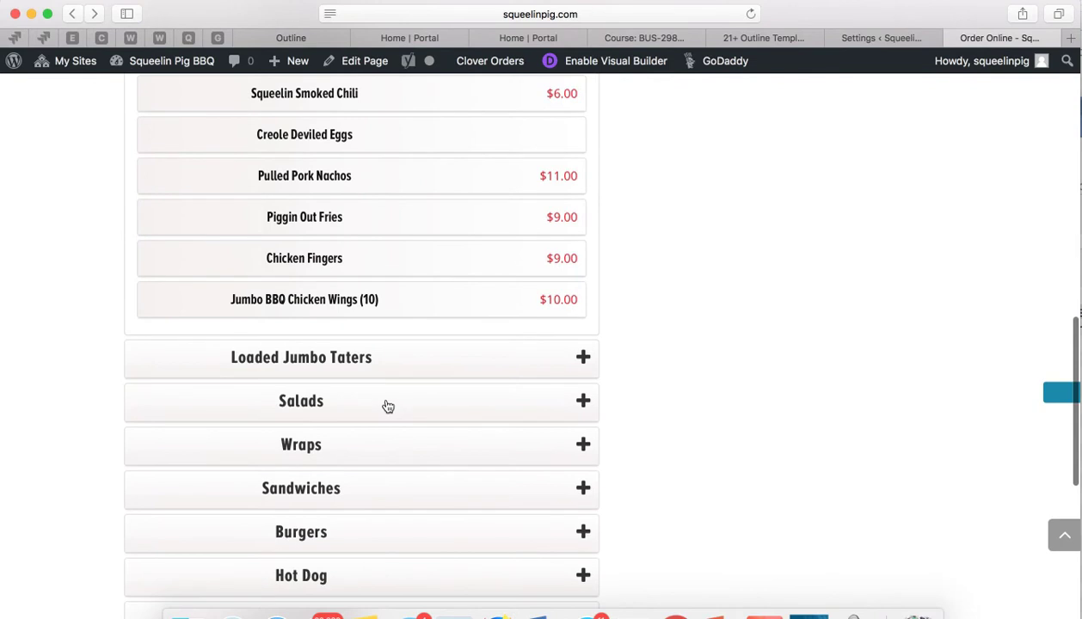
# - Open the Salads category from the list and return to the expanded Appetizers category
pyautogui.click(388, 406)
pyautogui.scroll(8, 374, 312)
pyautogui.scroll(-2, 374, 307)
pyautogui.click(353, 310)
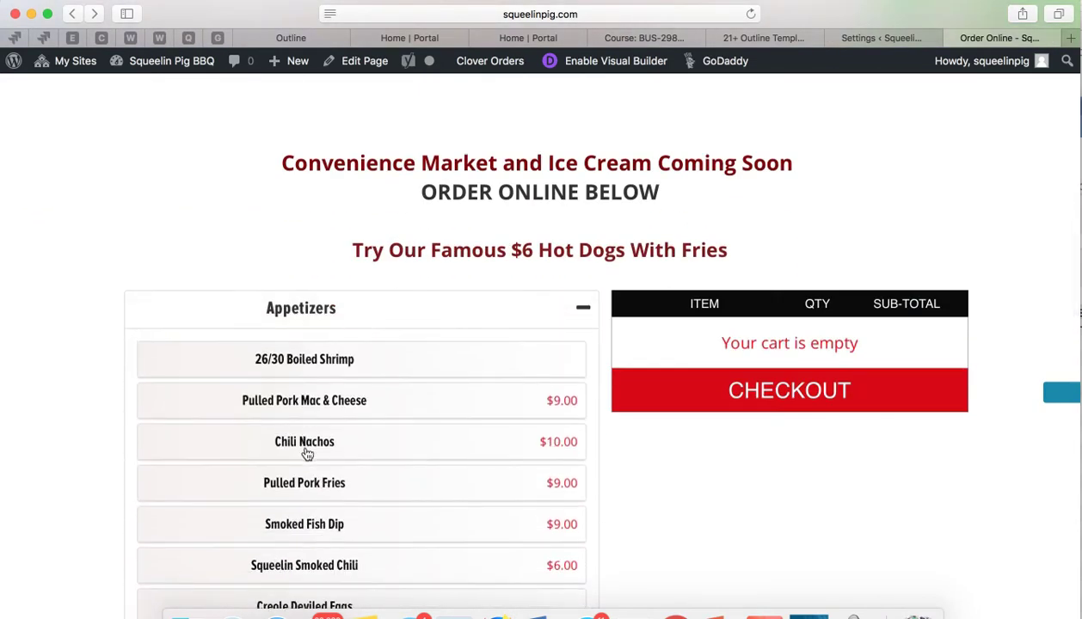
# - Search the Clover Orders product list for "chili nachos" and open the Chili Nachos item for editing its images
pyautogui.click(883, 39)
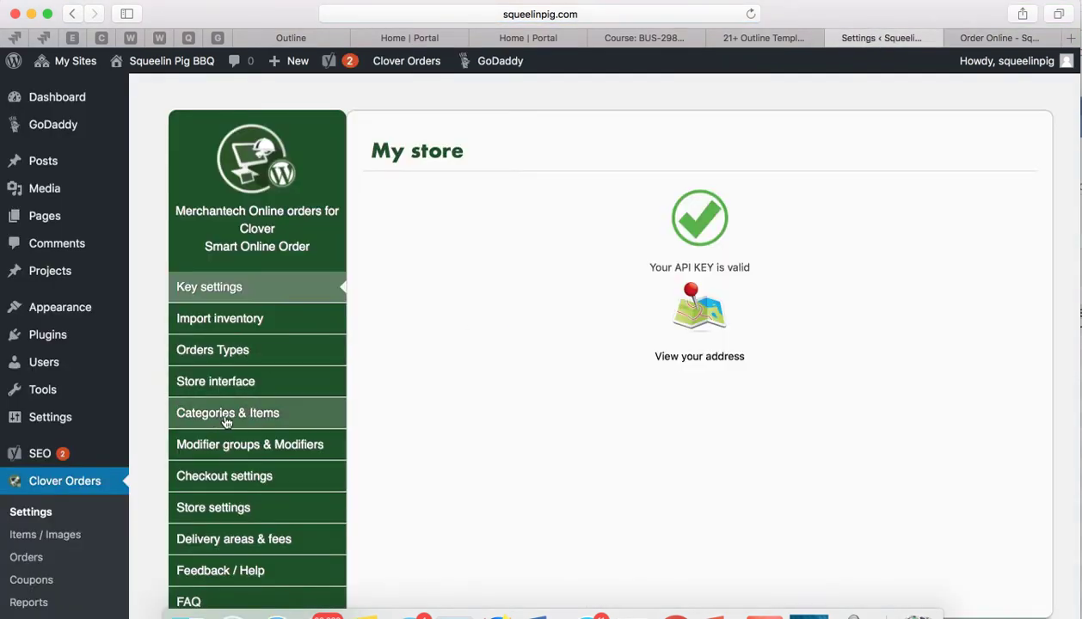
pyautogui.click(51, 538)
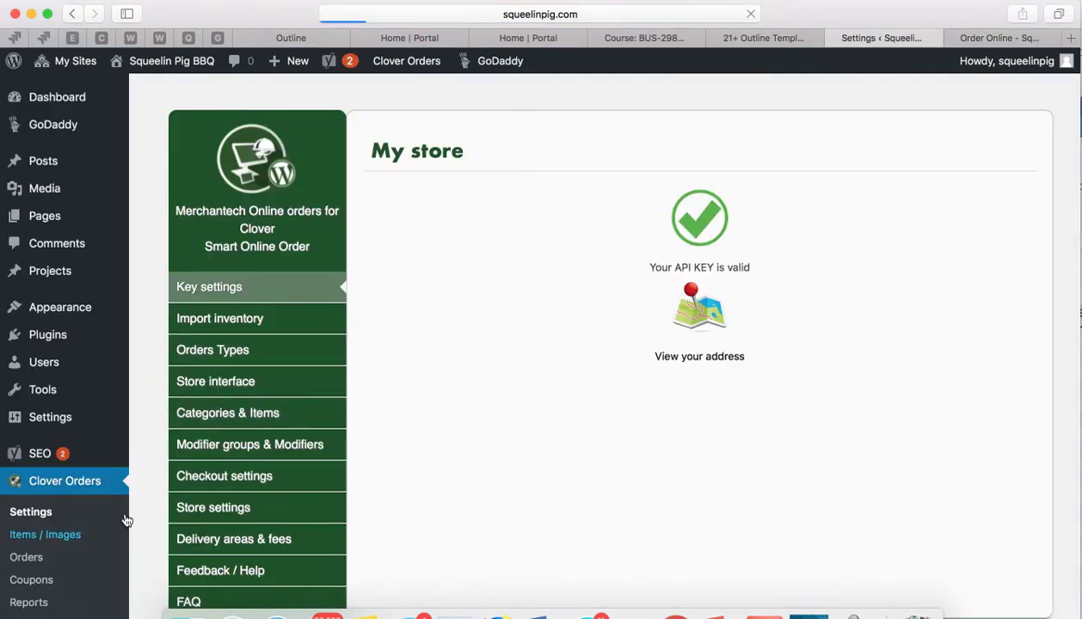
pyautogui.click(876, 140)
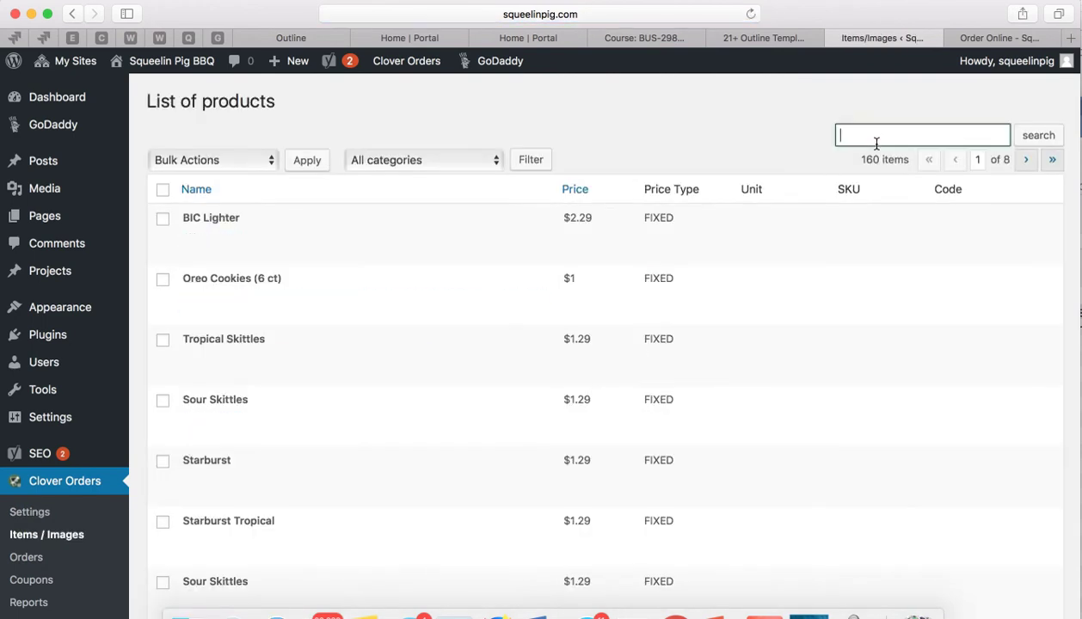
pyautogui.write('chili nachos')
pyautogui.click(1040, 136)
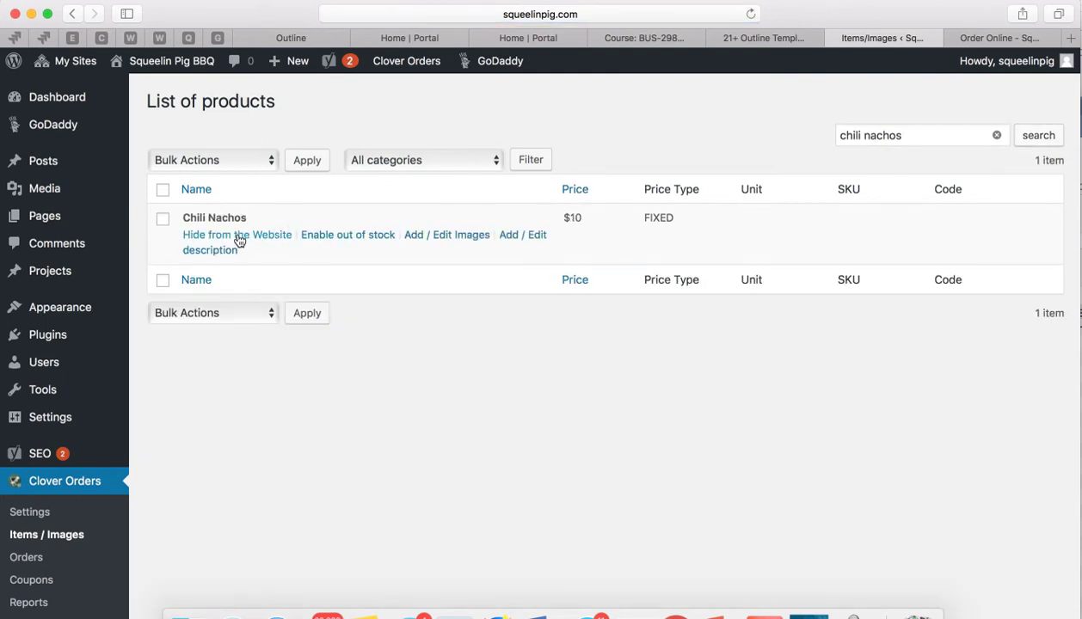
pyautogui.click(435, 241)
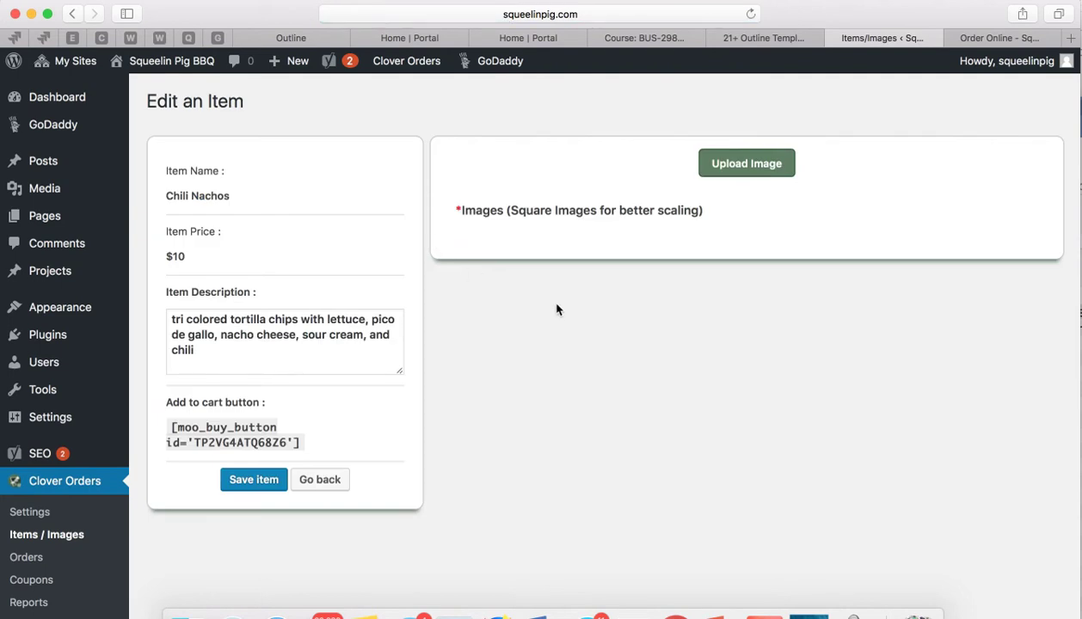
# - Search Google Images for "chili nachos" in a new browser tab and browse the pictures
pyautogui.click(1069, 38)
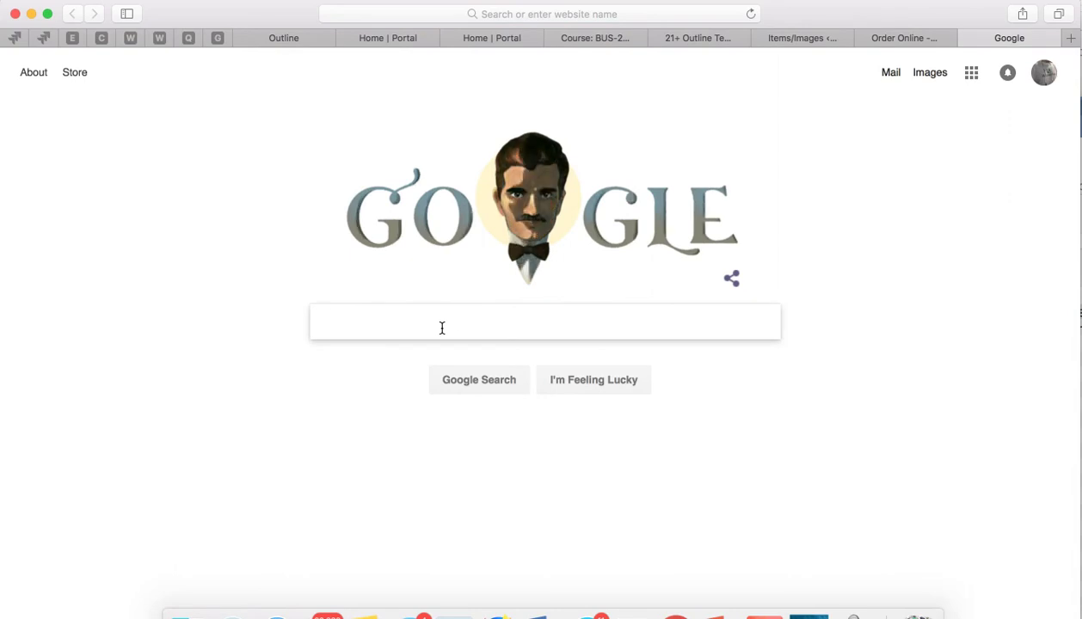
pyautogui.write('chili nachos')
pyautogui.press('Return')
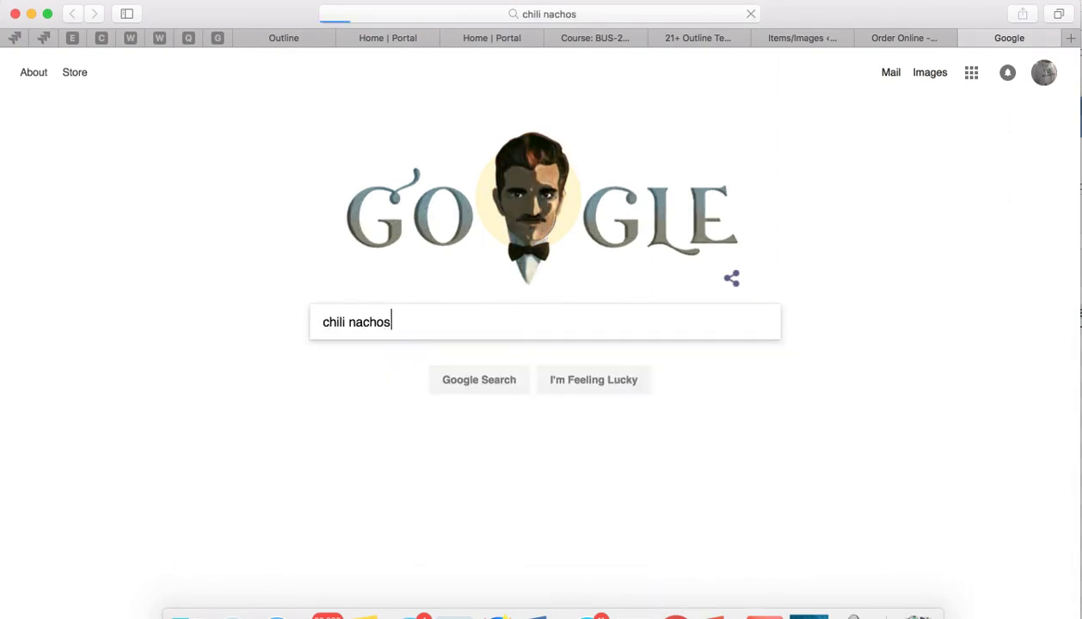
pyautogui.click(197, 134)
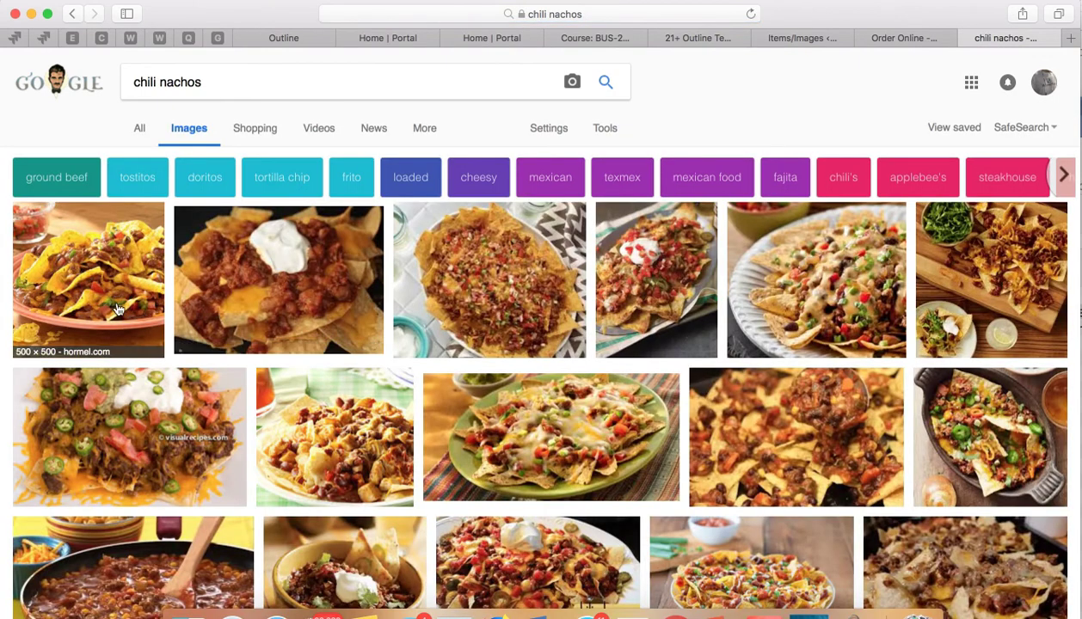
pyautogui.scroll(-3, 155, 430)
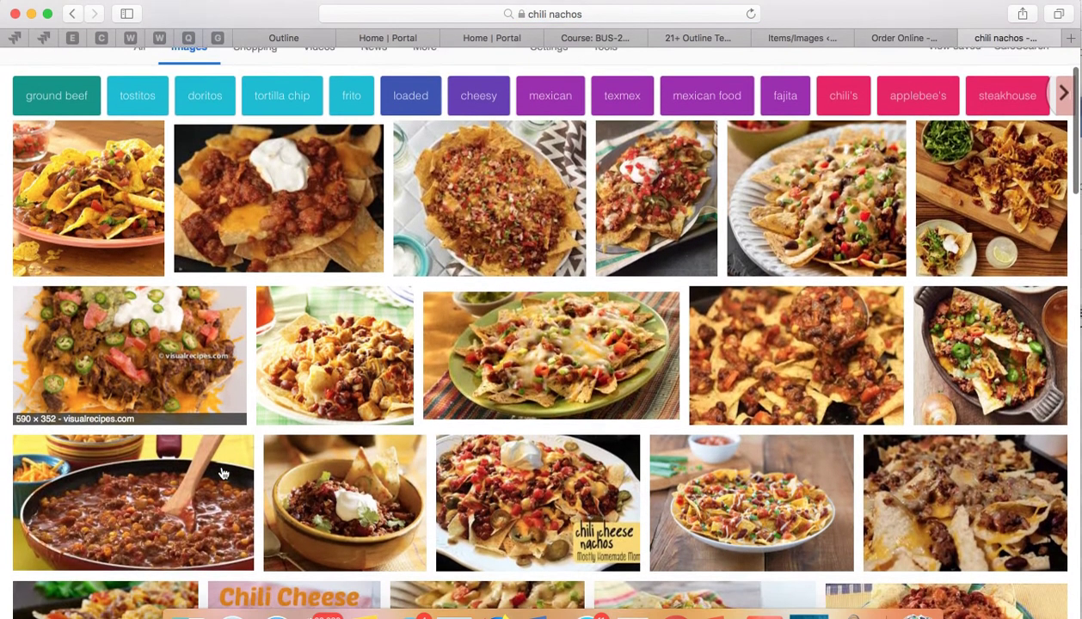
# - Save the Tostitos Chili Cheesy Nachos picture to the Downloads folder under the name chilinachos
pyautogui.click(731, 467)
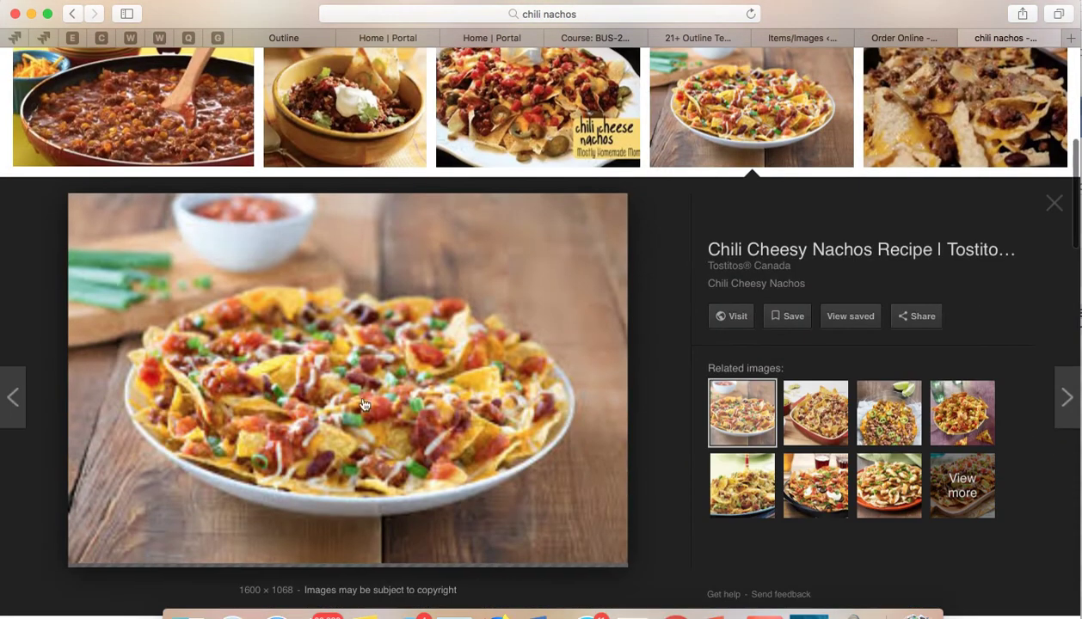
pyautogui.rightClick(343, 407)
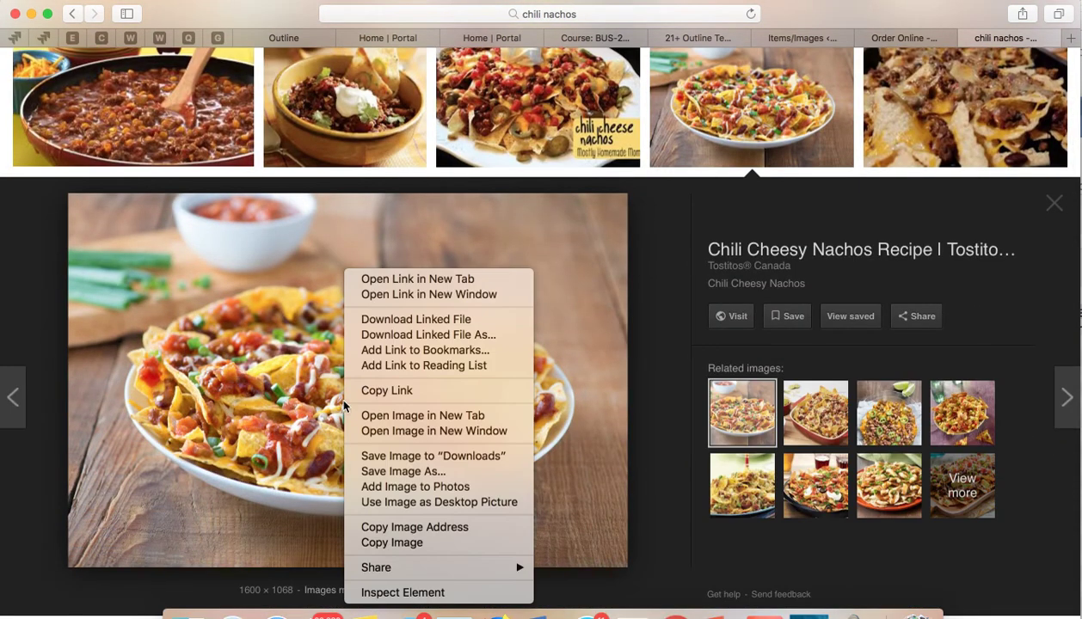
pyautogui.click(378, 470)
pyautogui.write('chilinachos')
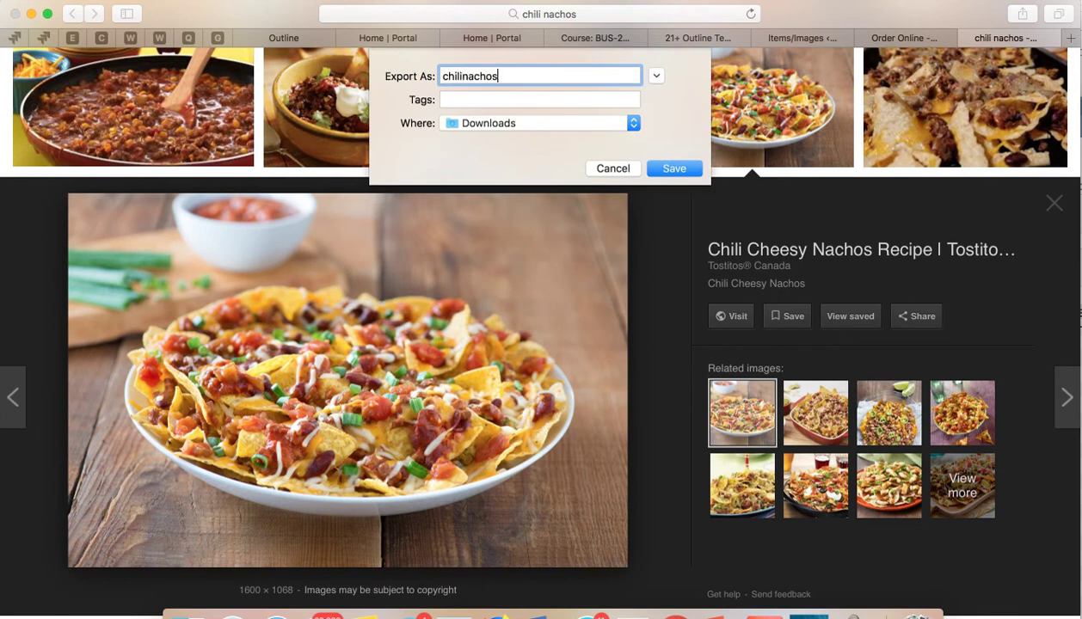
pyautogui.click(684, 171)
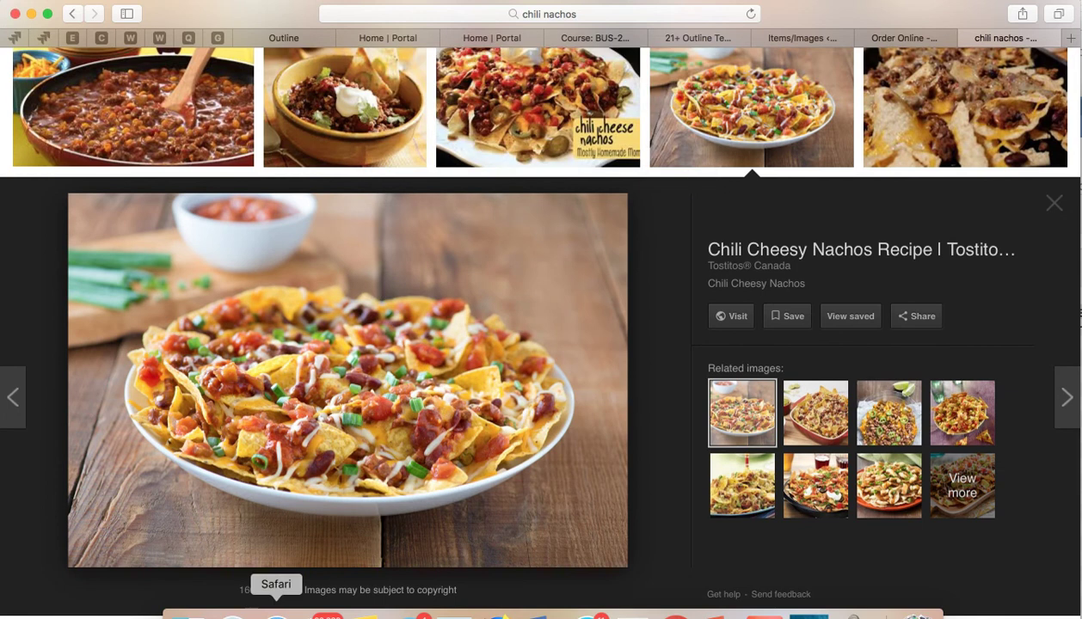
# - Upload chilinachos.jpg from Downloads to the media library for the Chili Nachos item
pyautogui.click(919, 39)
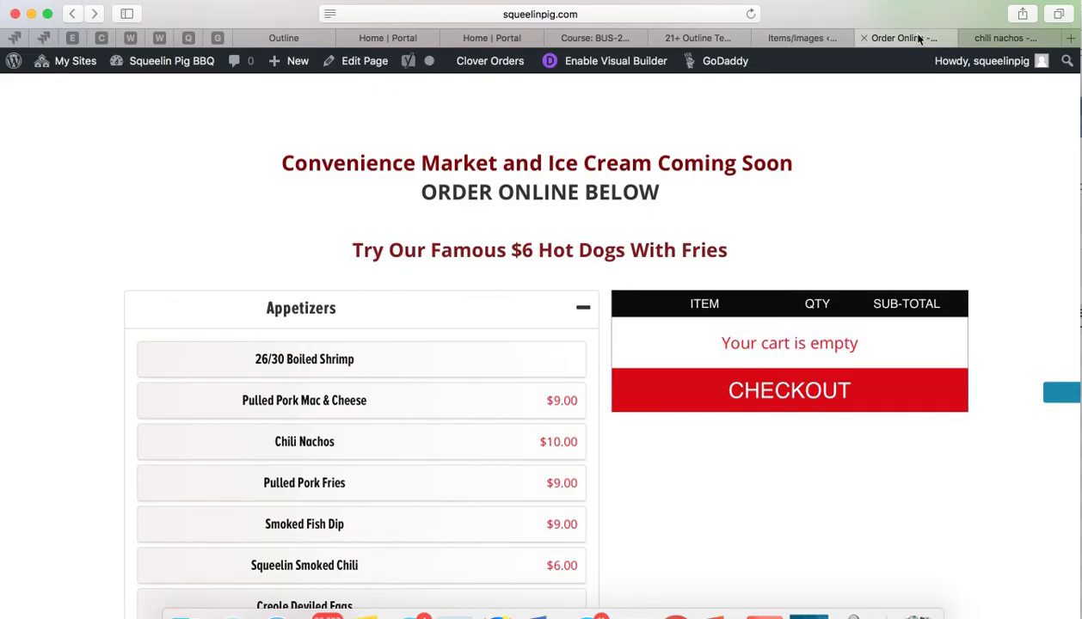
pyautogui.click(796, 39)
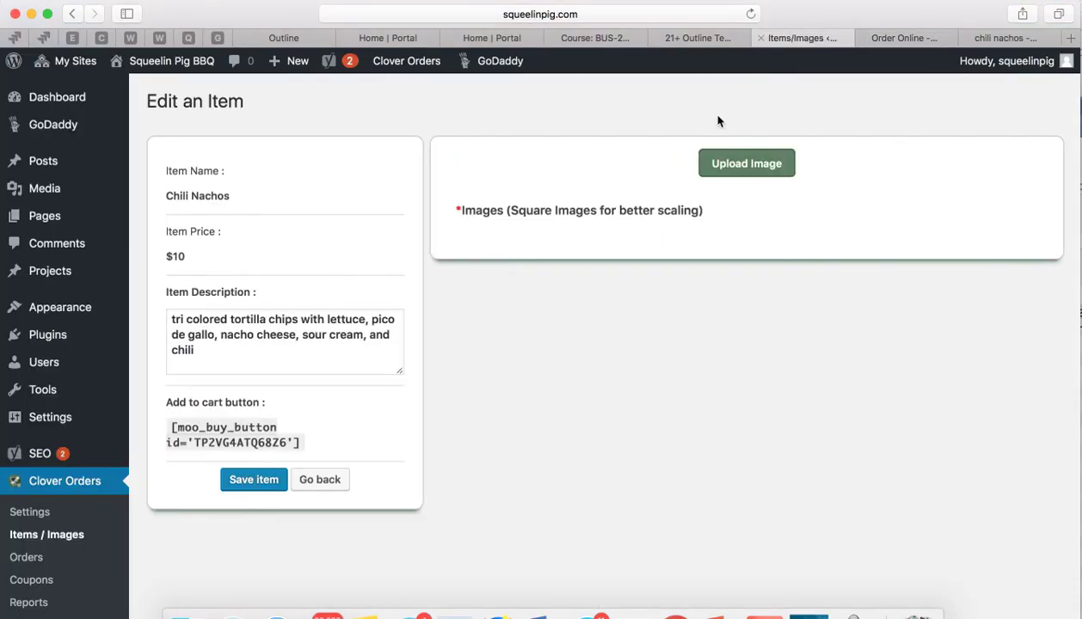
pyautogui.click(712, 167)
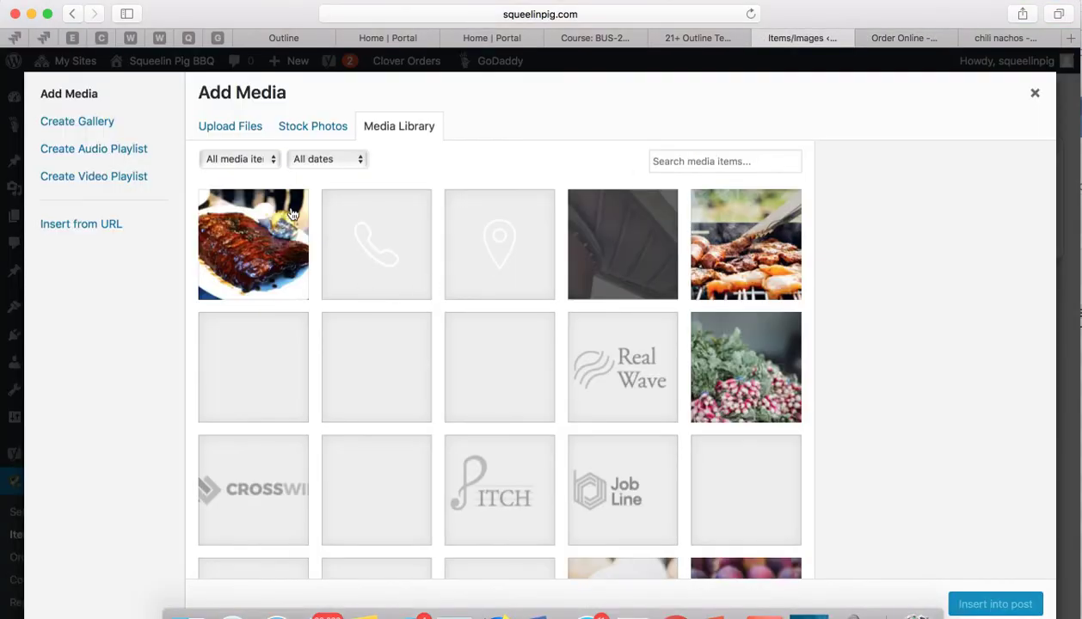
pyautogui.click(229, 132)
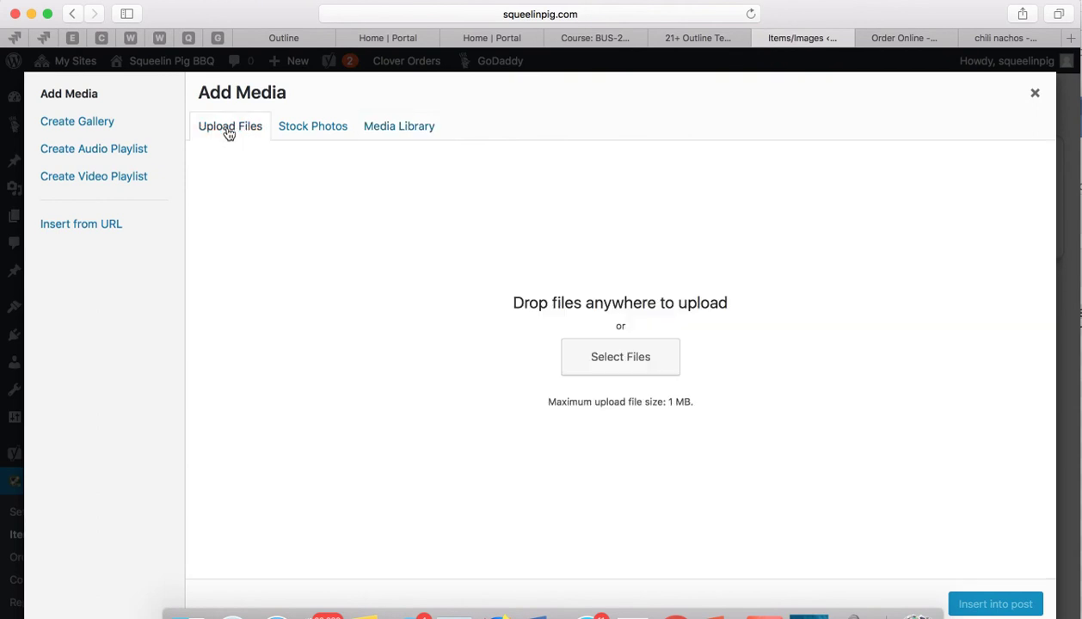
pyautogui.click(572, 360)
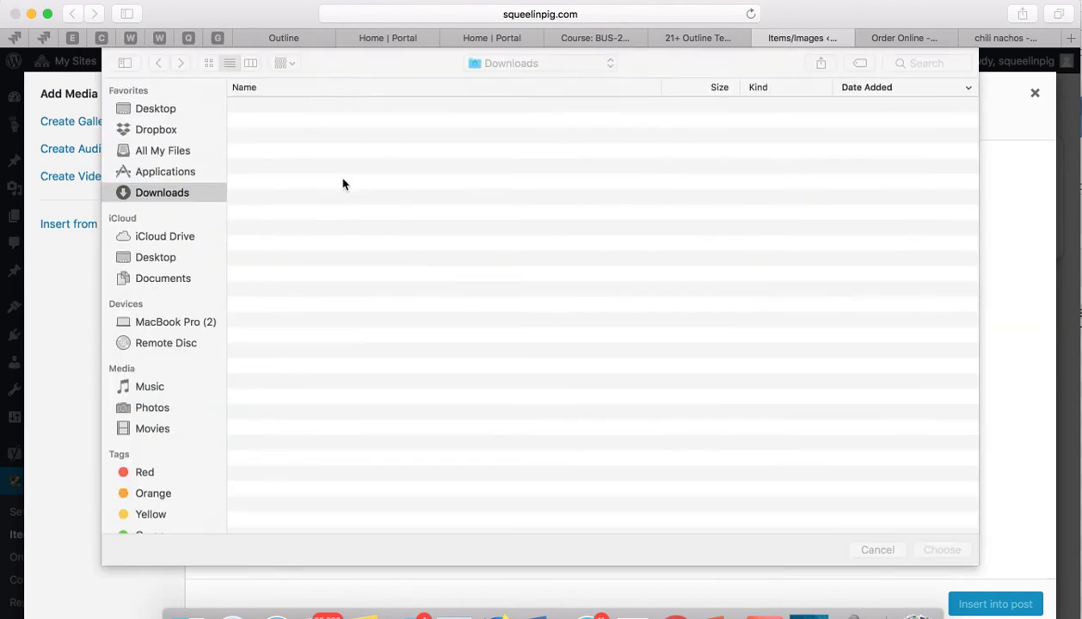
pyautogui.doubleClick(278, 107)
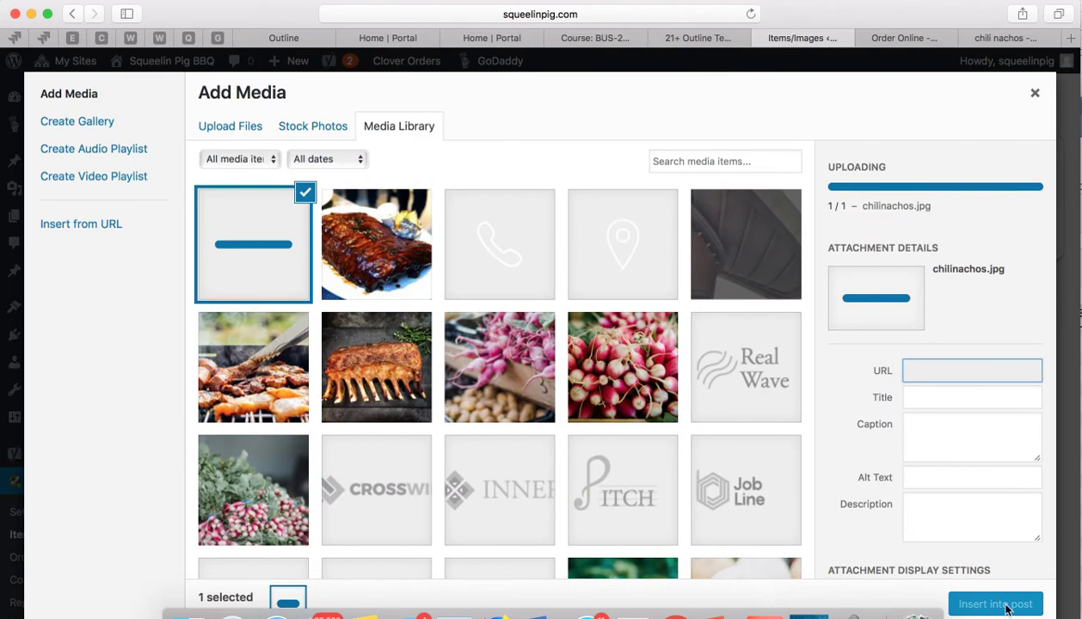
# - Insert the uploaded chilinachos.jpg as the Chili Nachos item's picture and save the item
pyautogui.click(968, 604)
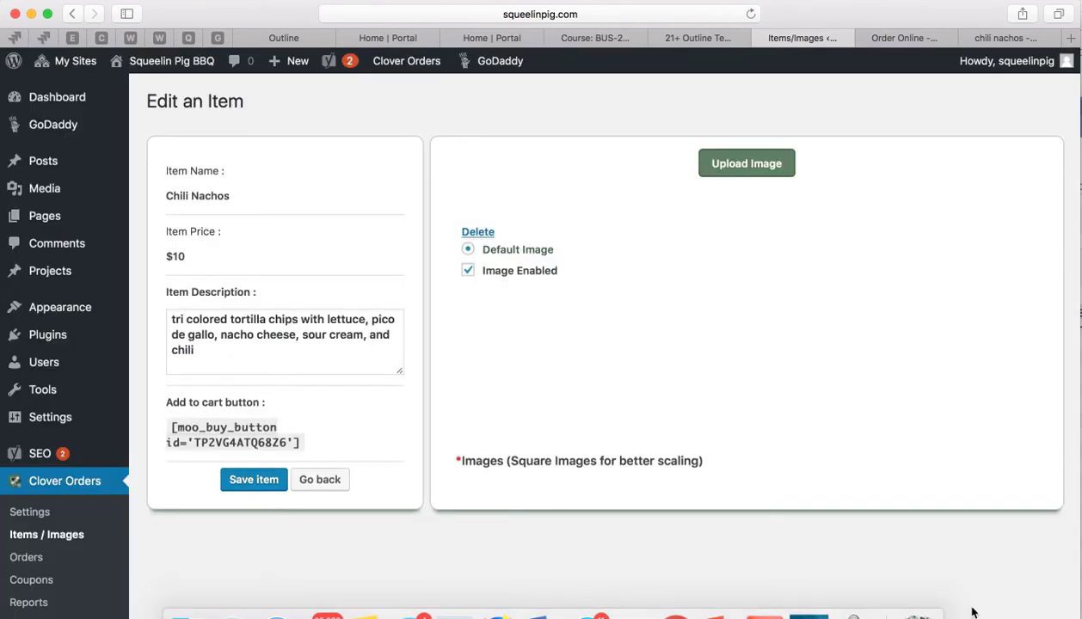
pyautogui.scroll(-1, 774, 435)
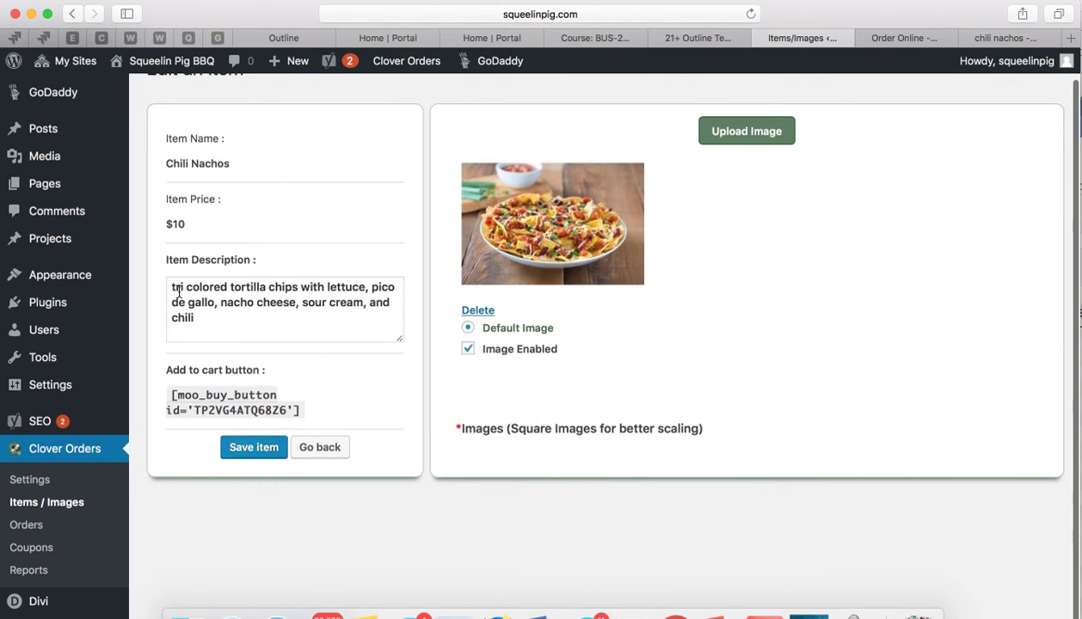
pyautogui.click(261, 449)
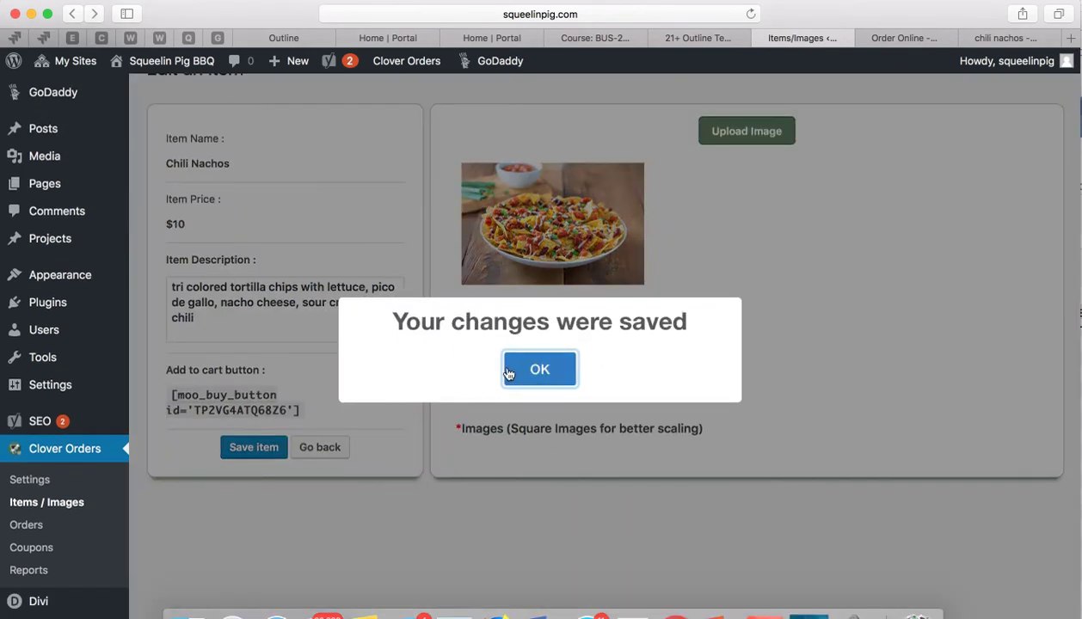
pyautogui.click(512, 372)
# - Reload the Order Online page, expand Chili Nachos under Appetizers, and examine its picture at full size
pyautogui.click(996, 38)
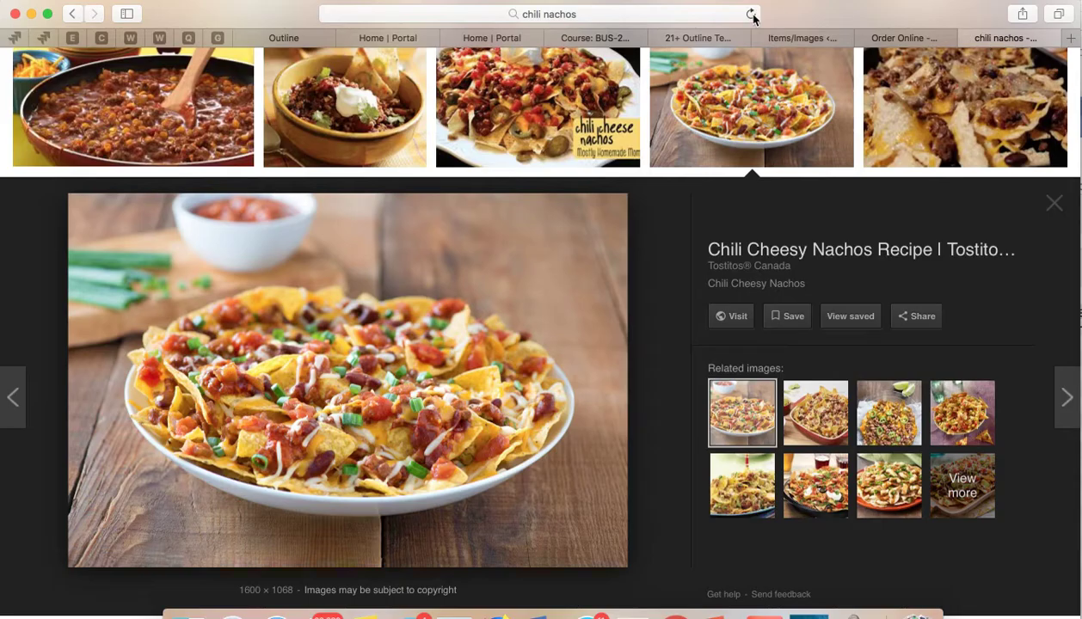
pyautogui.click(877, 40)
pyautogui.click(752, 15)
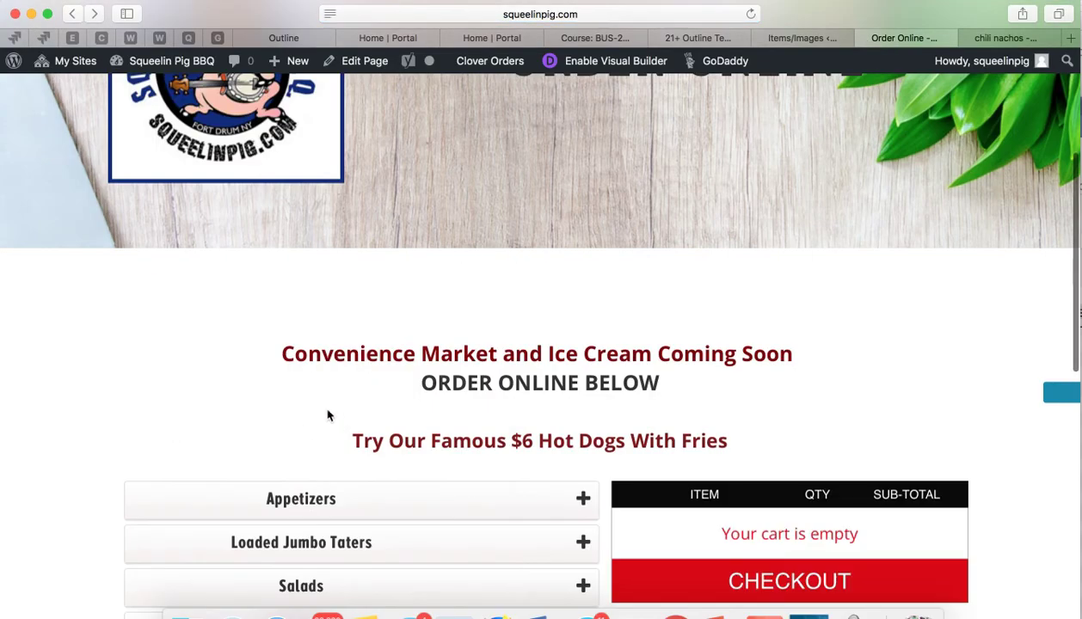
pyautogui.scroll(-1, 319, 455)
pyautogui.click(305, 483)
pyautogui.scroll(-3, 302, 448)
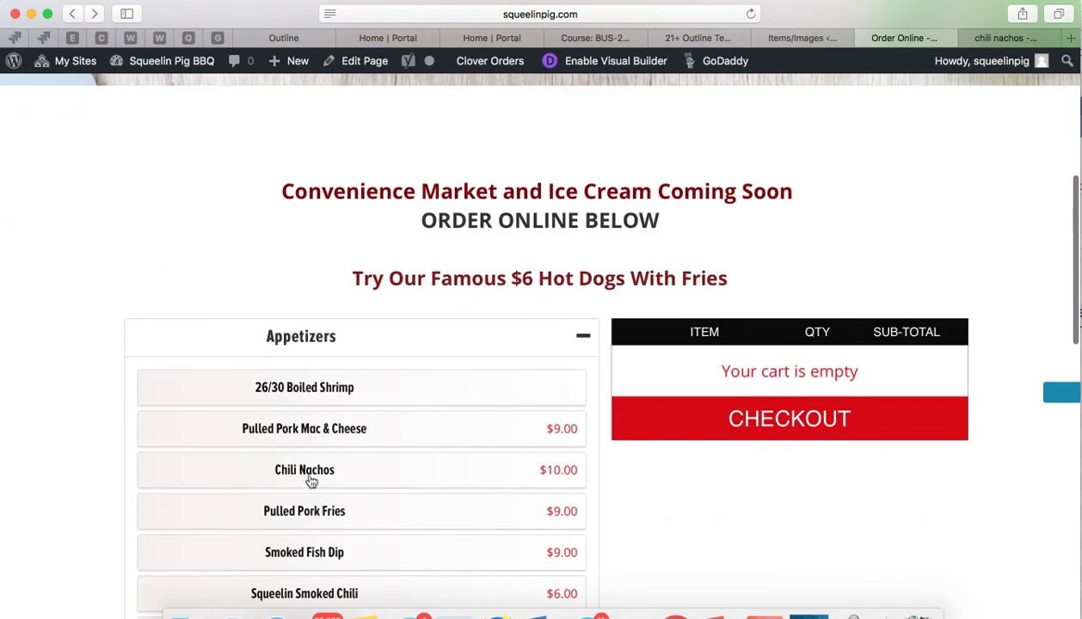
pyautogui.scroll(-2, 323, 465)
pyautogui.click(327, 393)
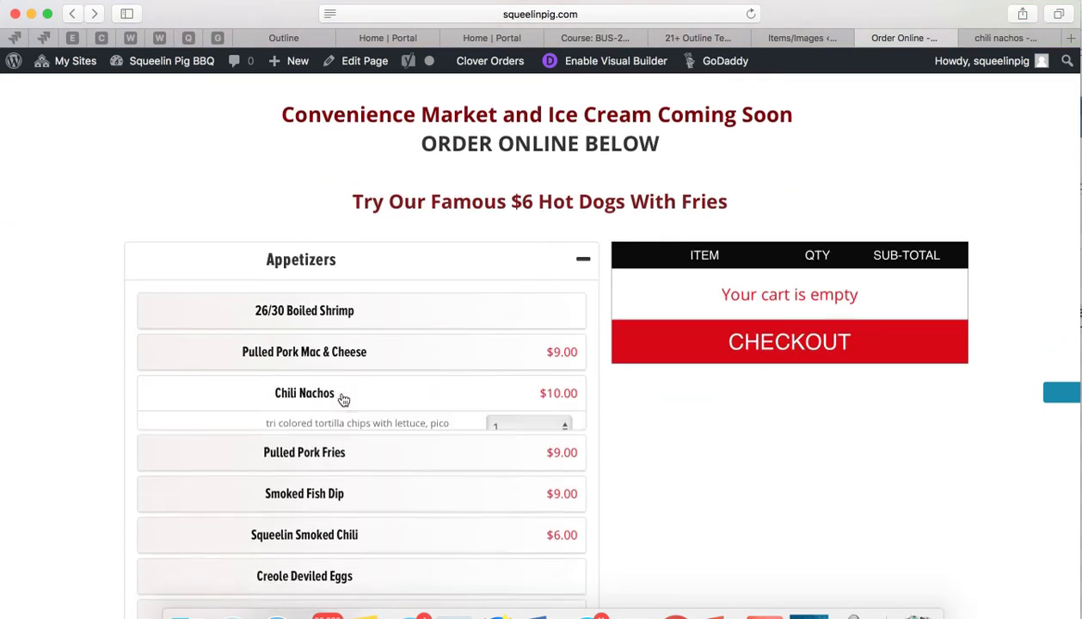
pyautogui.click(212, 472)
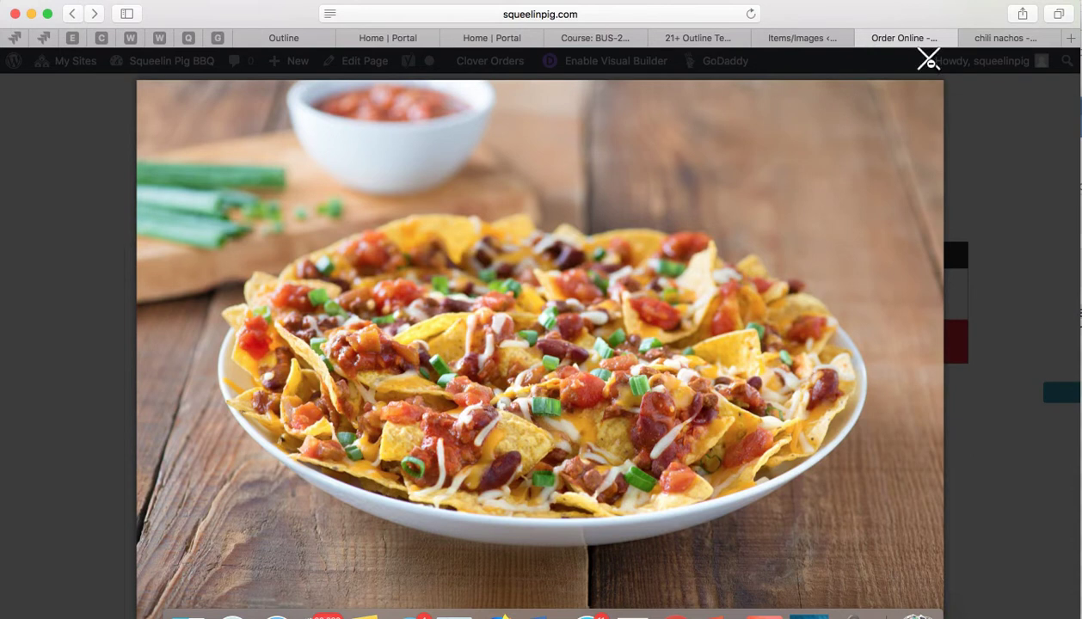
pyautogui.click(491, 386)
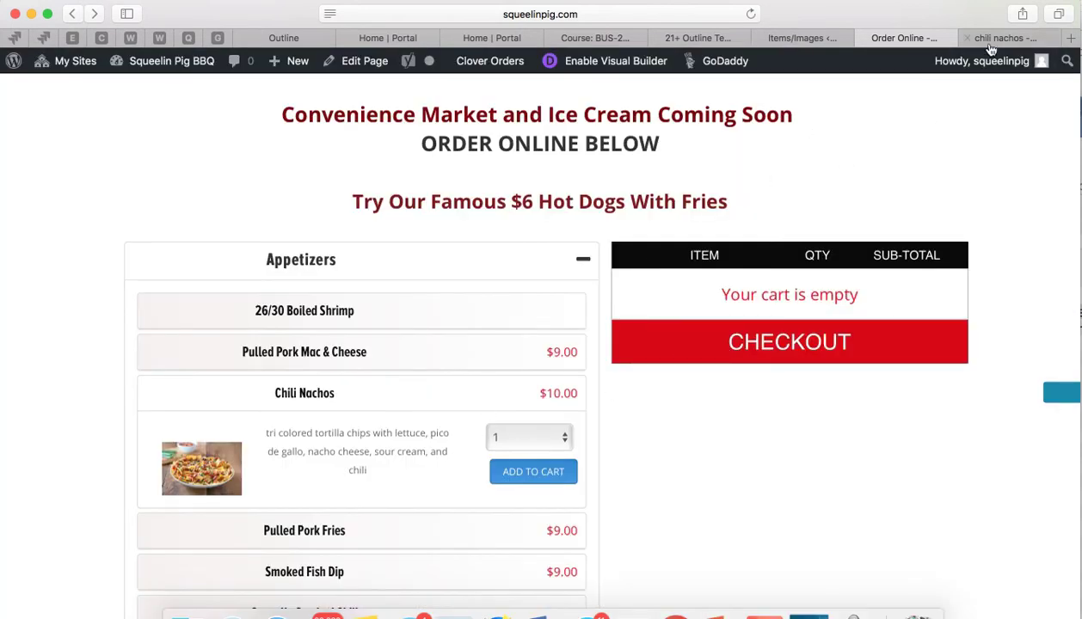
# - Start adding a picture to the Salads category in the Clover Orders category settings and browse the media library
pyautogui.click(776, 41)
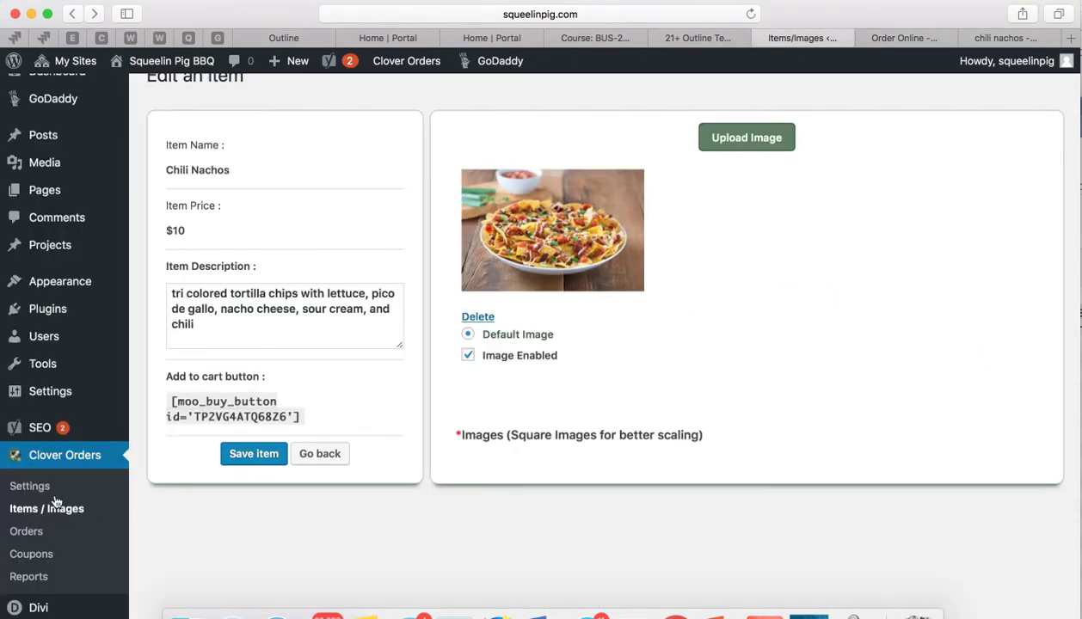
pyautogui.scroll(-1, 51, 430)
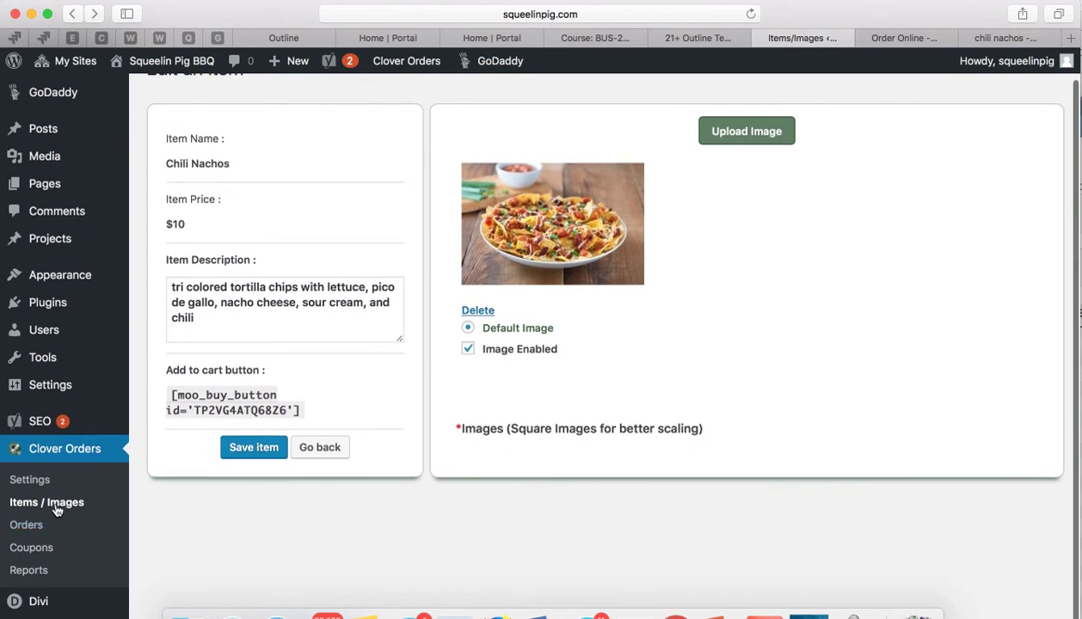
pyautogui.click(50, 480)
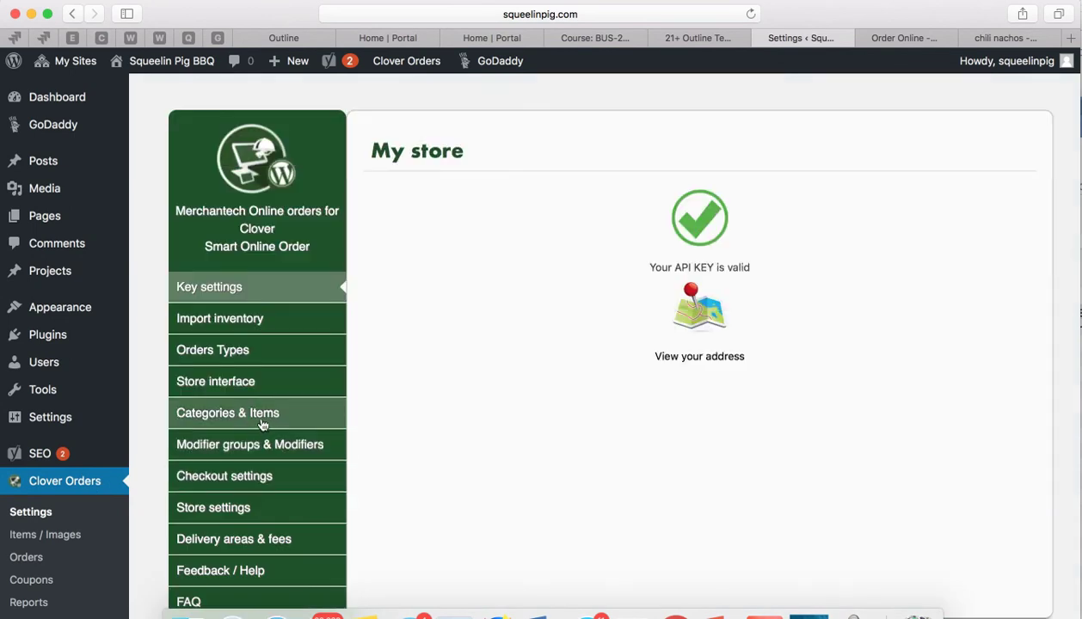
pyautogui.click(284, 416)
pyautogui.scroll(-4, 612, 378)
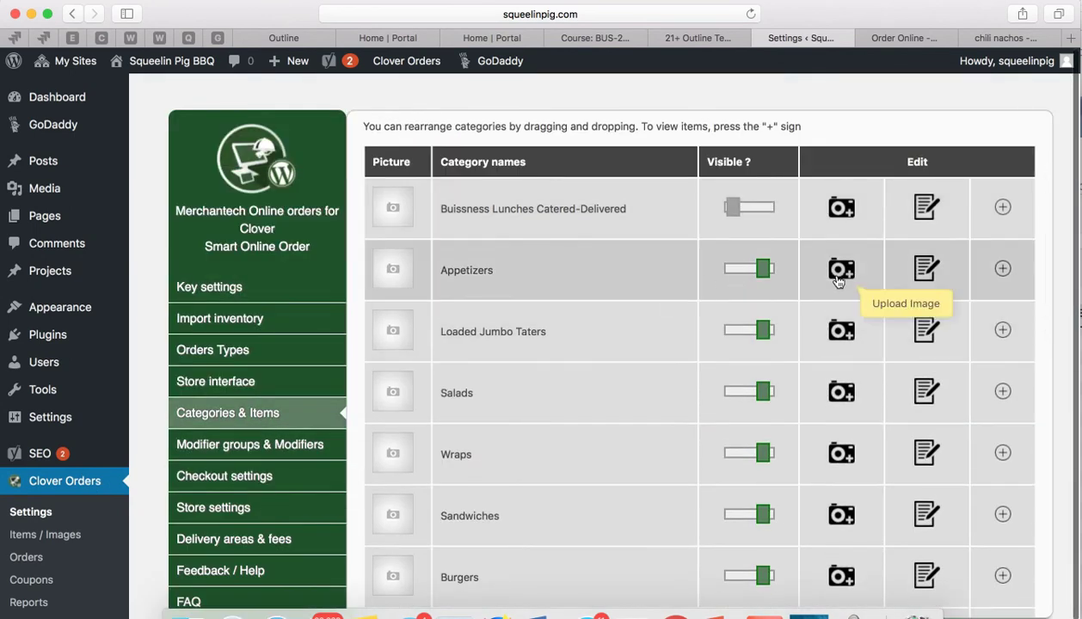
pyautogui.click(834, 393)
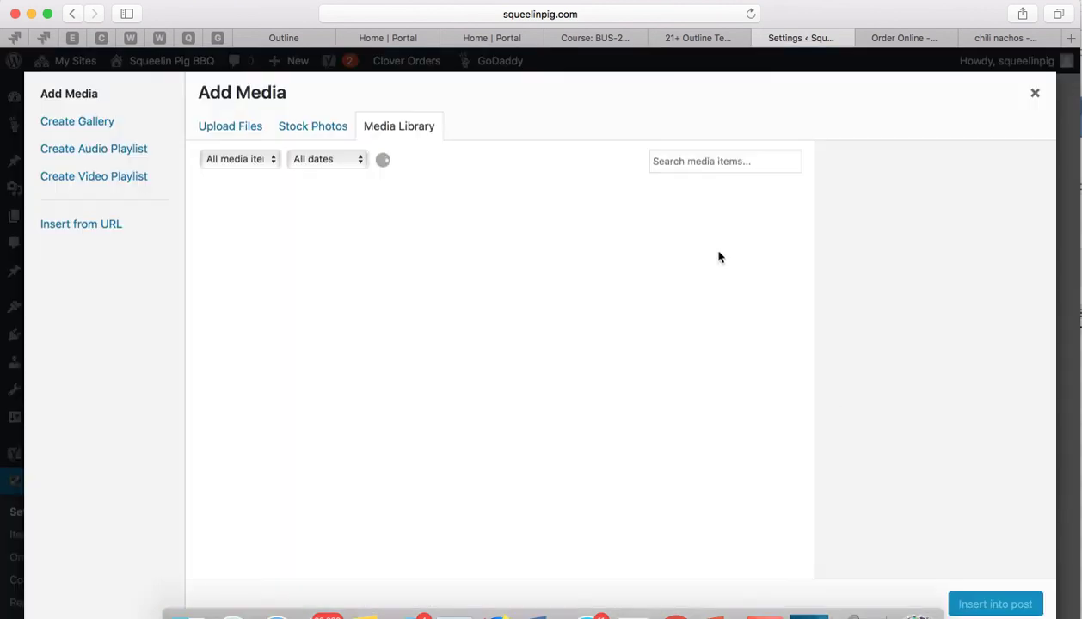
pyautogui.scroll(-8, 460, 451)
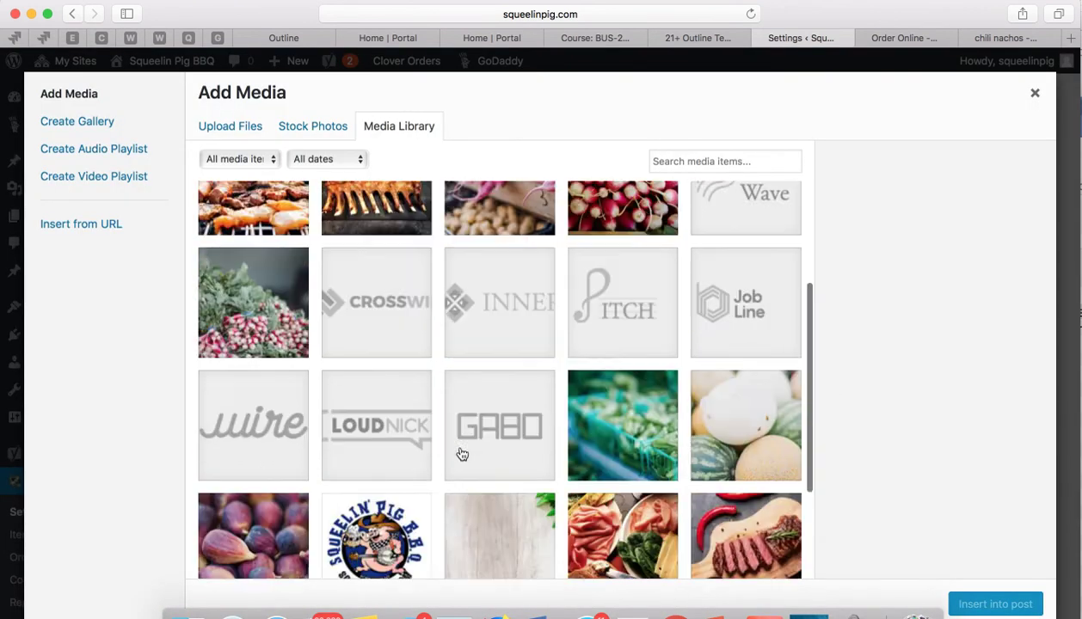
pyautogui.scroll(5, 460, 453)
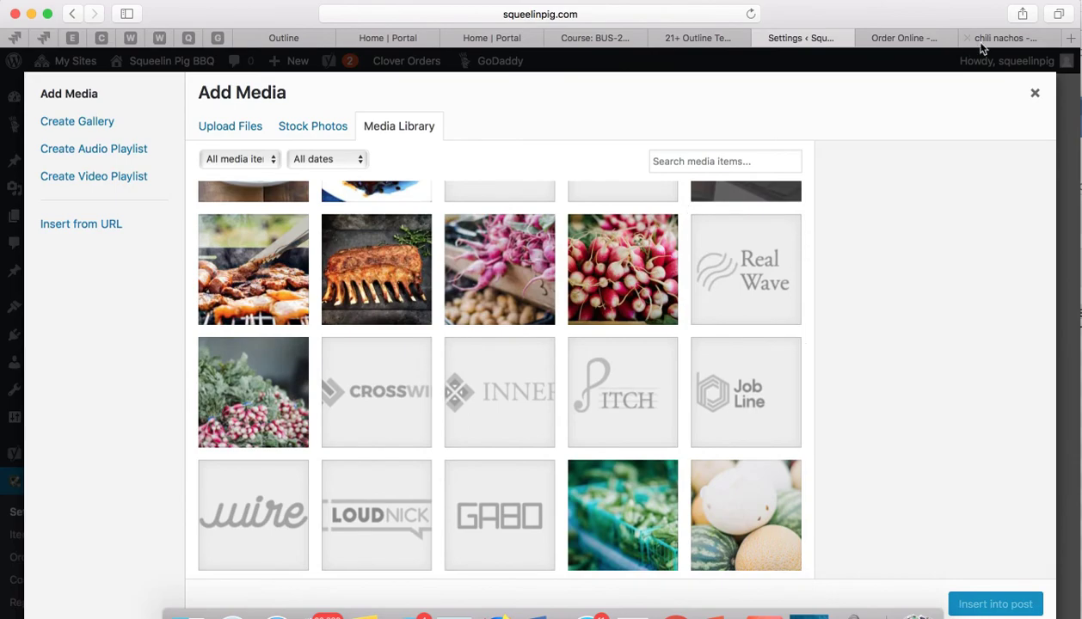
# - Search Google Images for "salad" and open the Cicis salad mix picture
pyautogui.click(994, 38)
pyautogui.scroll(5, 492, 309)
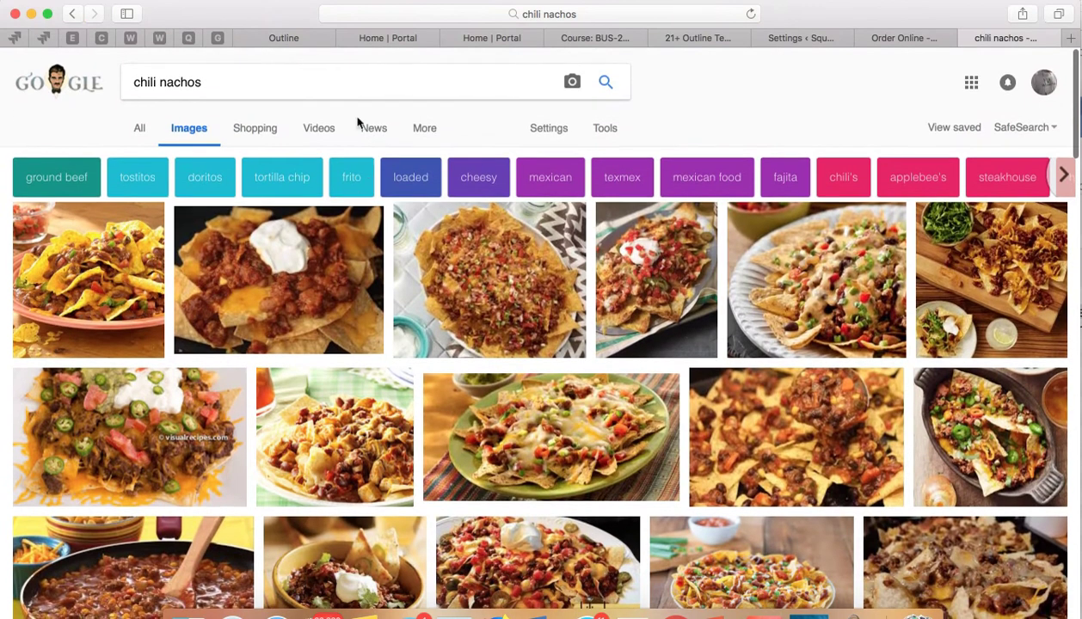
pyautogui.moveTo(323, 87); pyautogui.dragTo(142, 65)
pyautogui.write('salad')
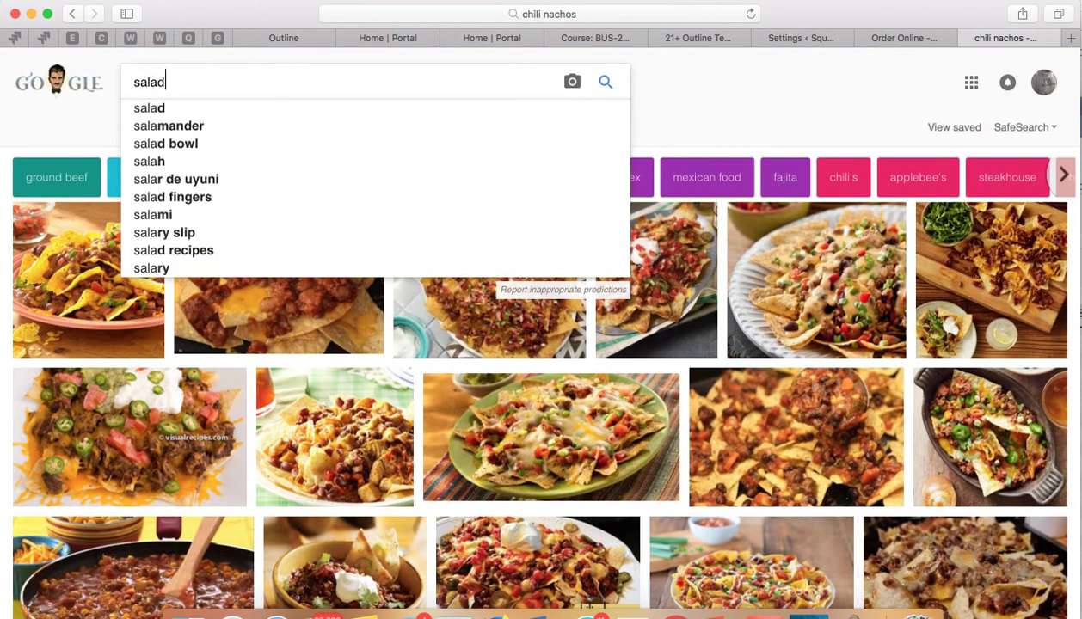
pyautogui.press('Return')
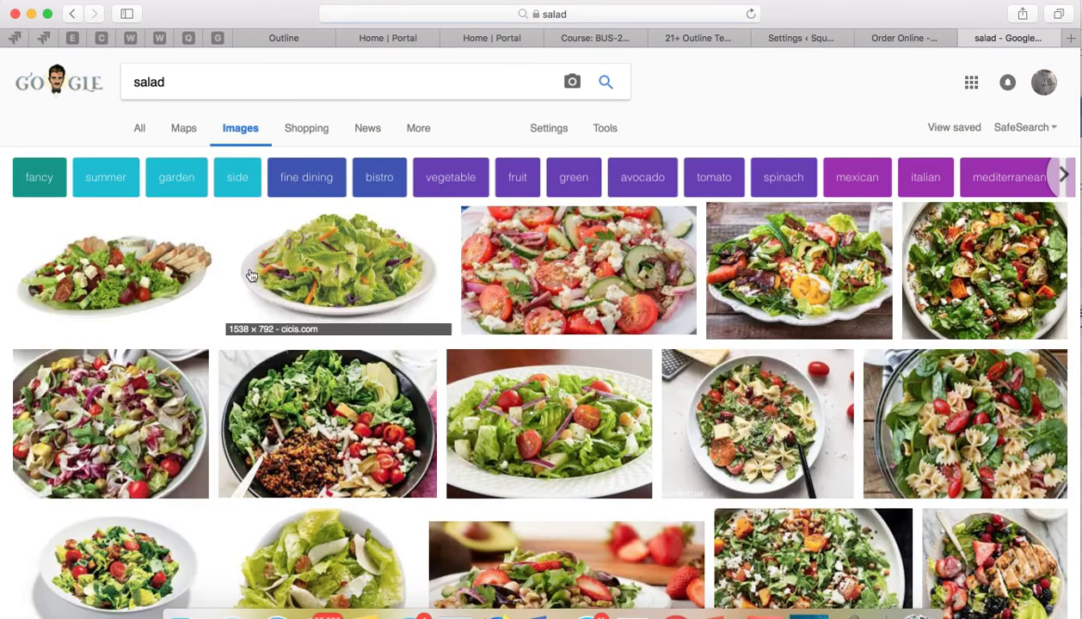
pyautogui.click(311, 273)
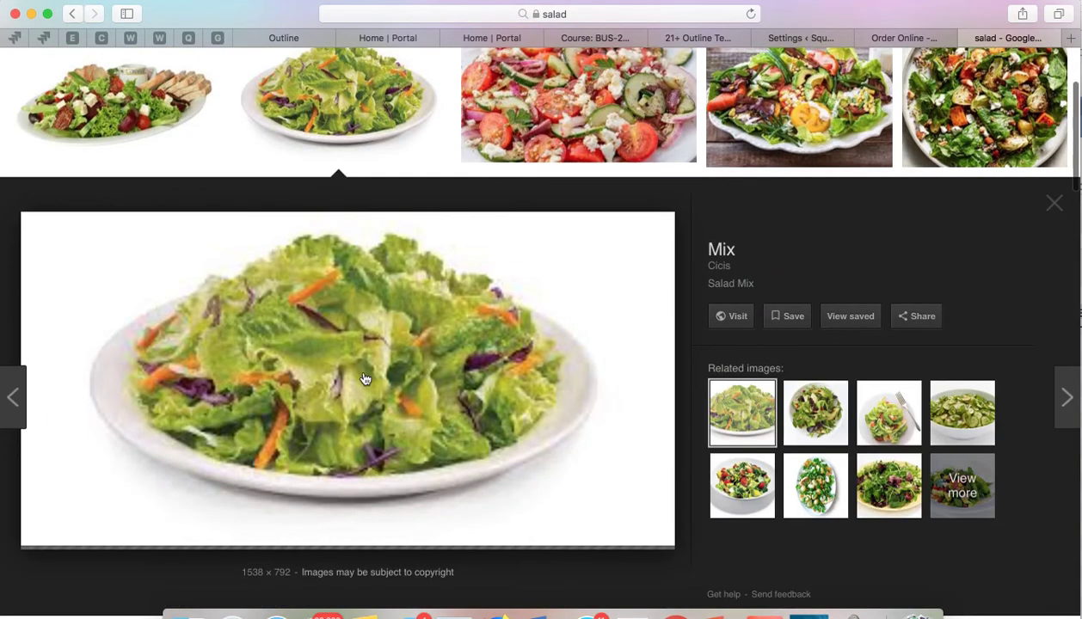
# - Save the salad mix picture to the Downloads folder under the name salad11166
pyautogui.rightClick(364, 378)
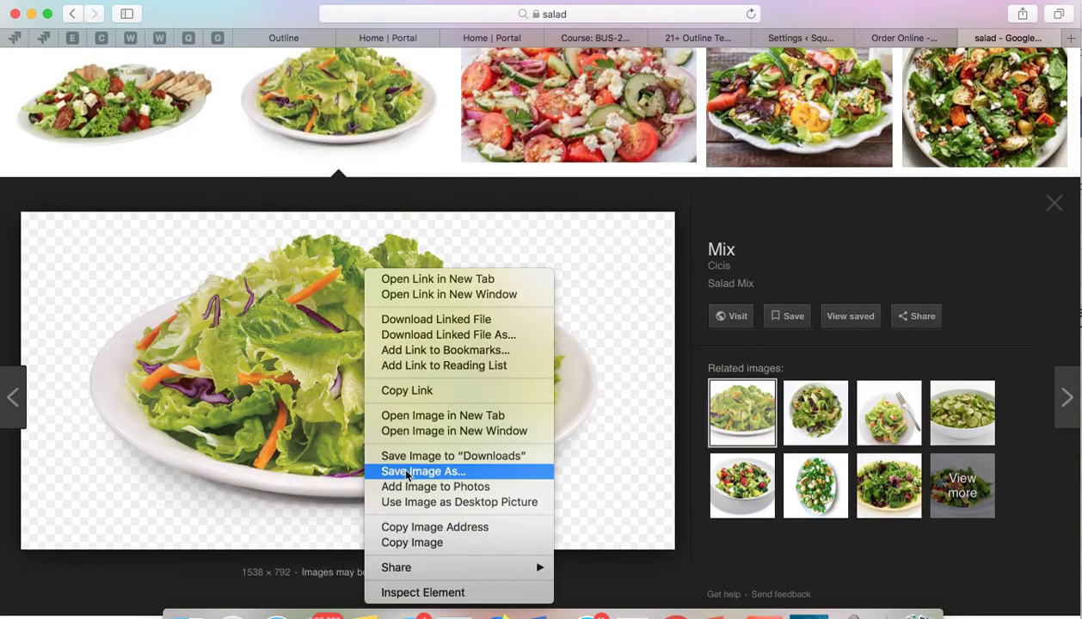
pyautogui.click(406, 471)
pyautogui.write('salad111')
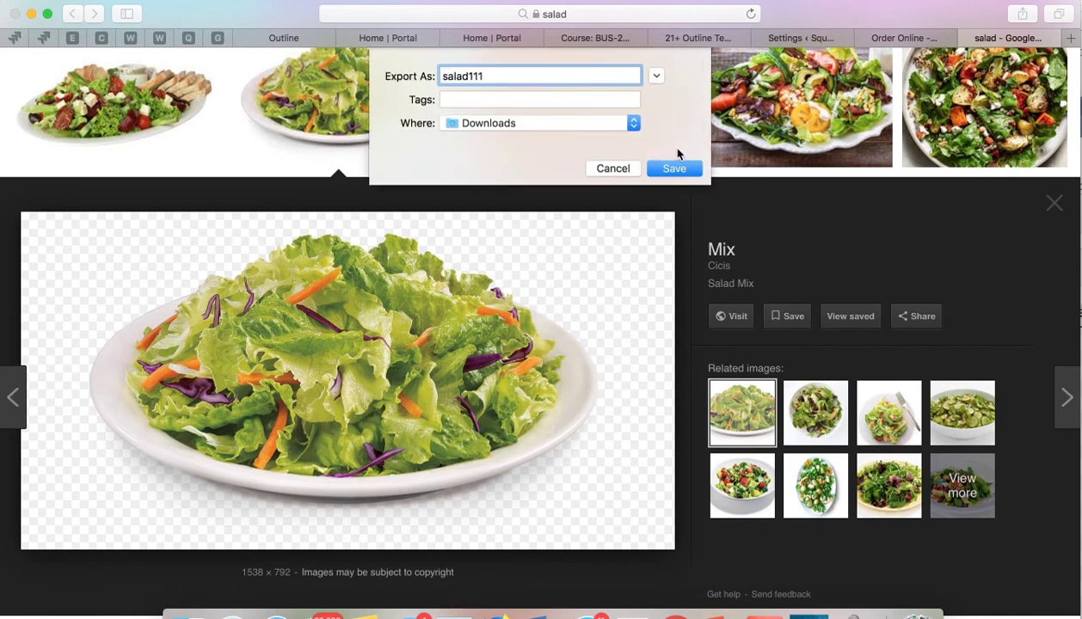
pyautogui.click(676, 169)
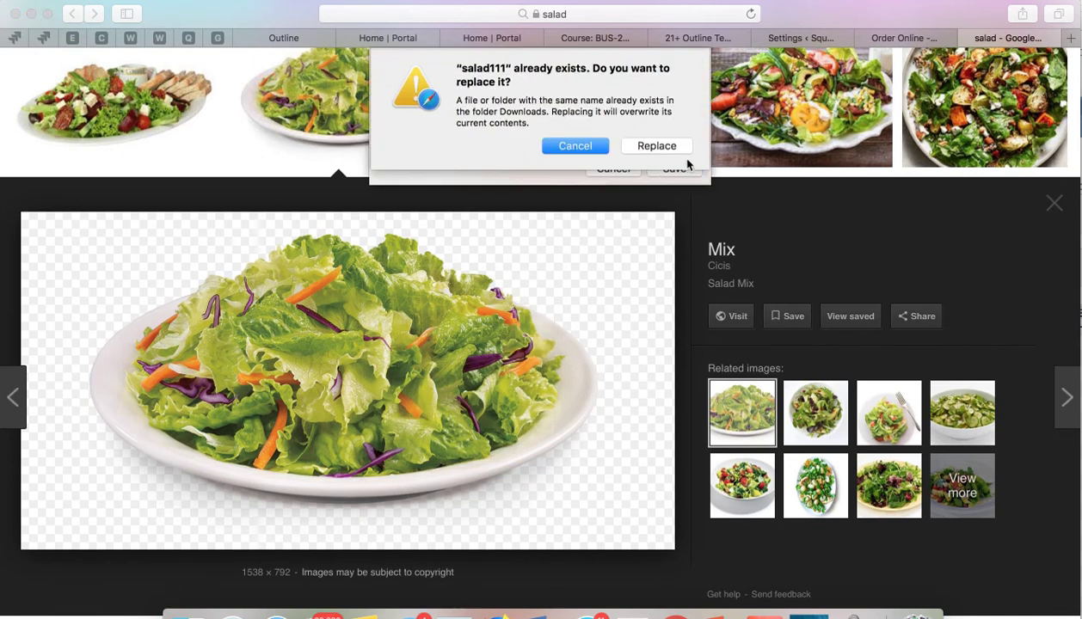
pyautogui.click(576, 146)
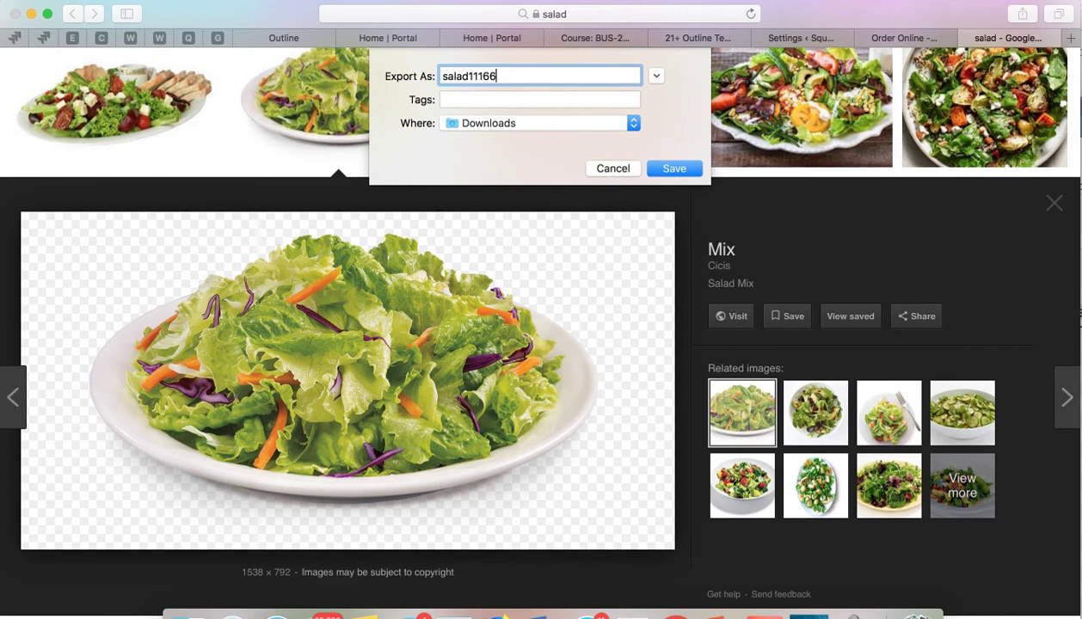
pyautogui.click(675, 169)
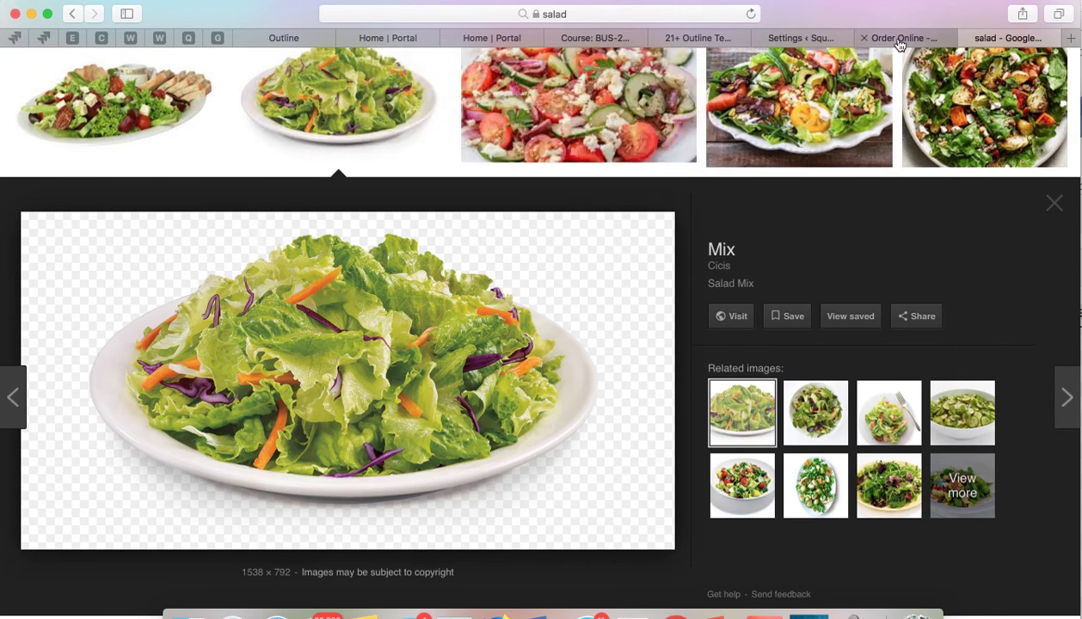
# - Upload salad11166 from Downloads and insert it as the Salads category picture
pyautogui.click(804, 38)
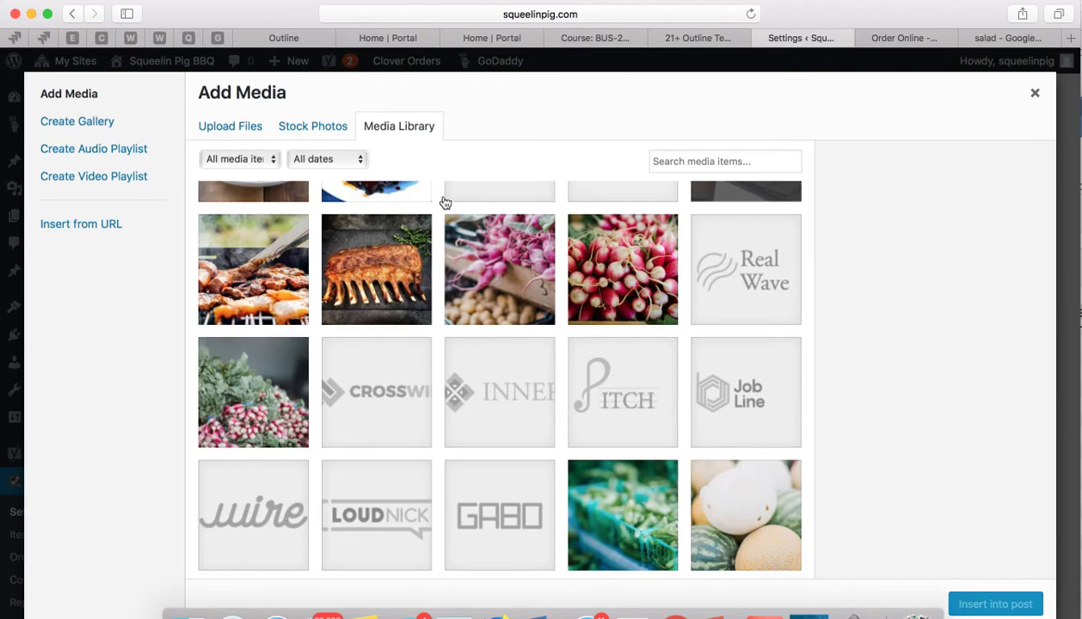
pyautogui.click(252, 126)
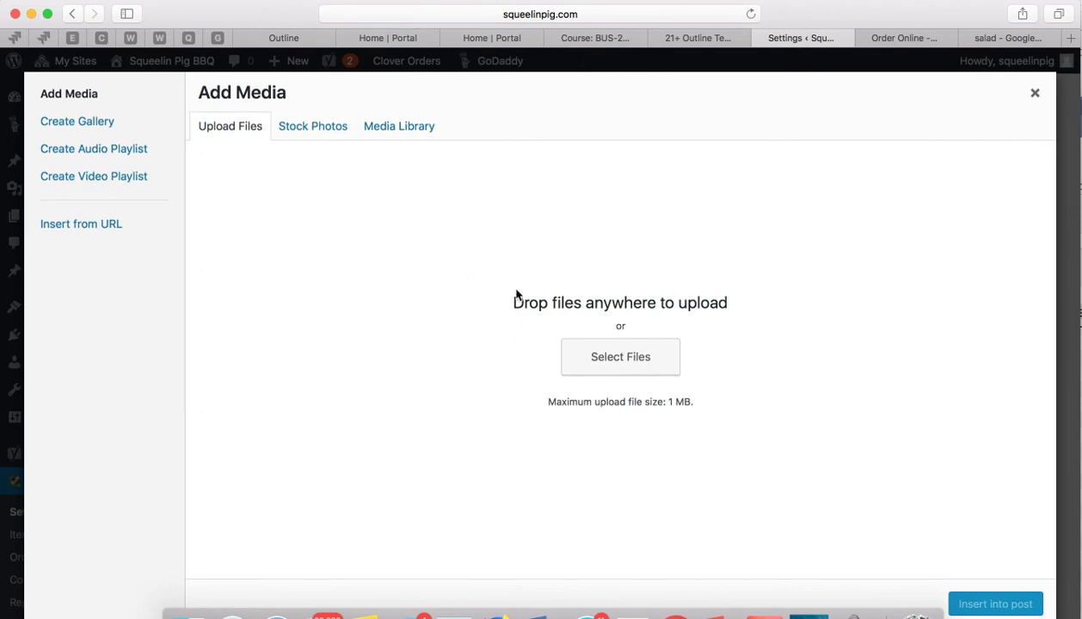
pyautogui.click(605, 370)
pyautogui.doubleClick(286, 105)
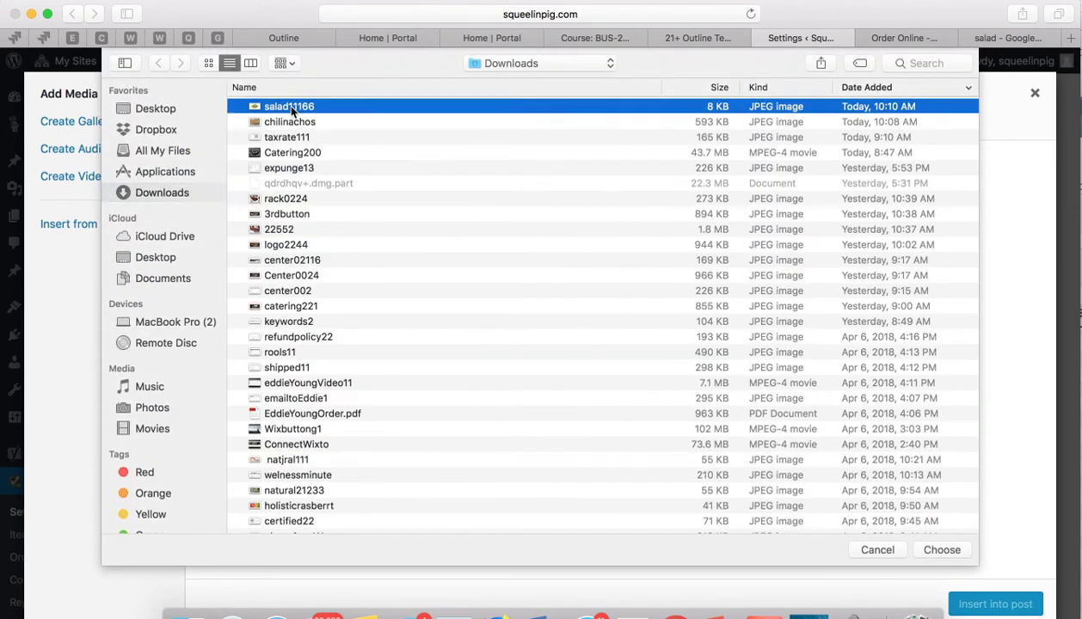
pyautogui.click(981, 604)
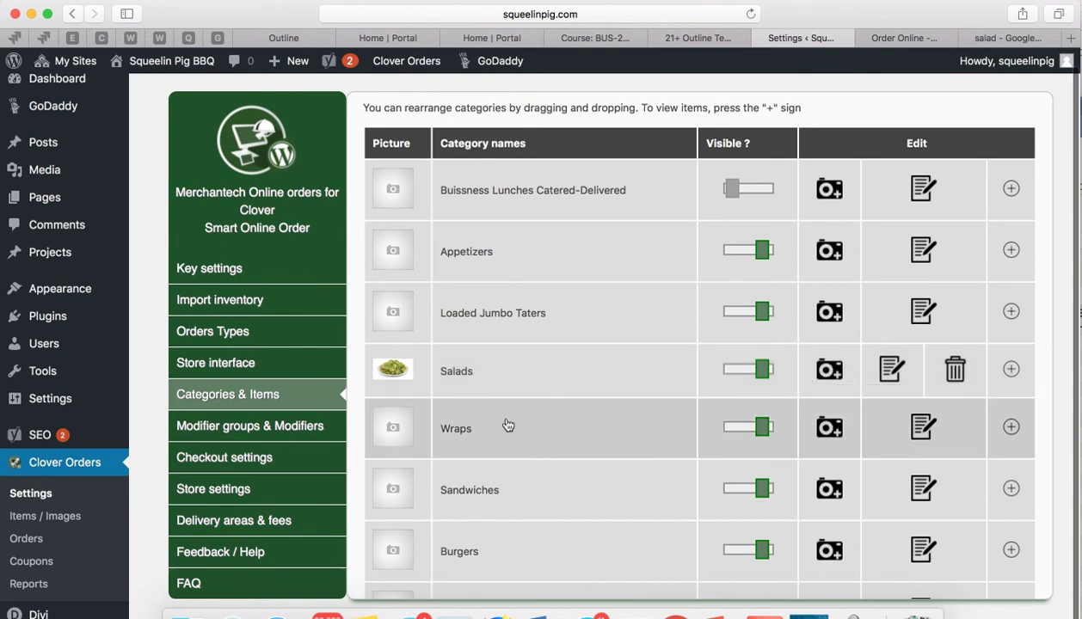
# - Reload the Order Online page and check how the Salads category appears in the menu list
pyautogui.click(988, 41)
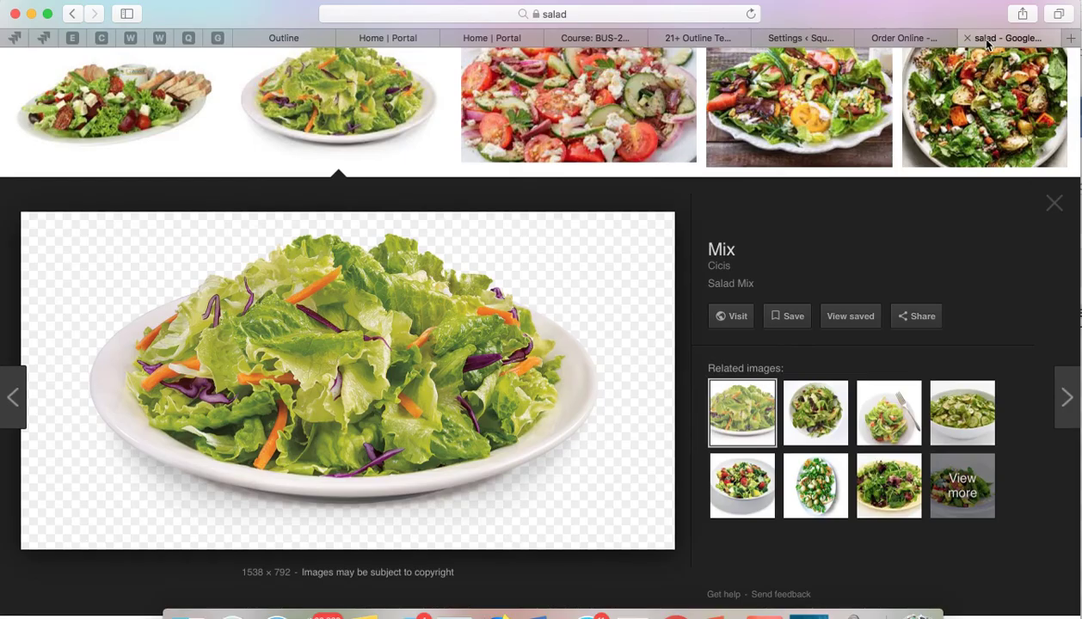
pyautogui.click(891, 40)
pyautogui.scroll(-2, 439, 359)
pyautogui.scroll(2, 421, 359)
pyautogui.scroll(2, 433, 353)
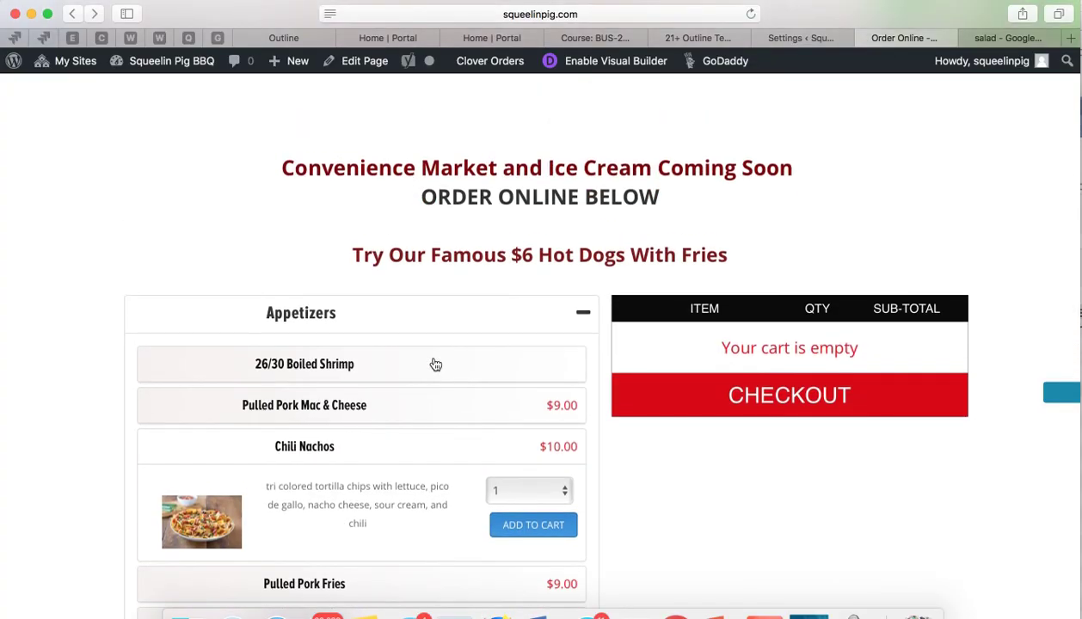
pyautogui.scroll(-3, 422, 441)
pyautogui.scroll(5, 516, 344)
pyautogui.click(703, 64)
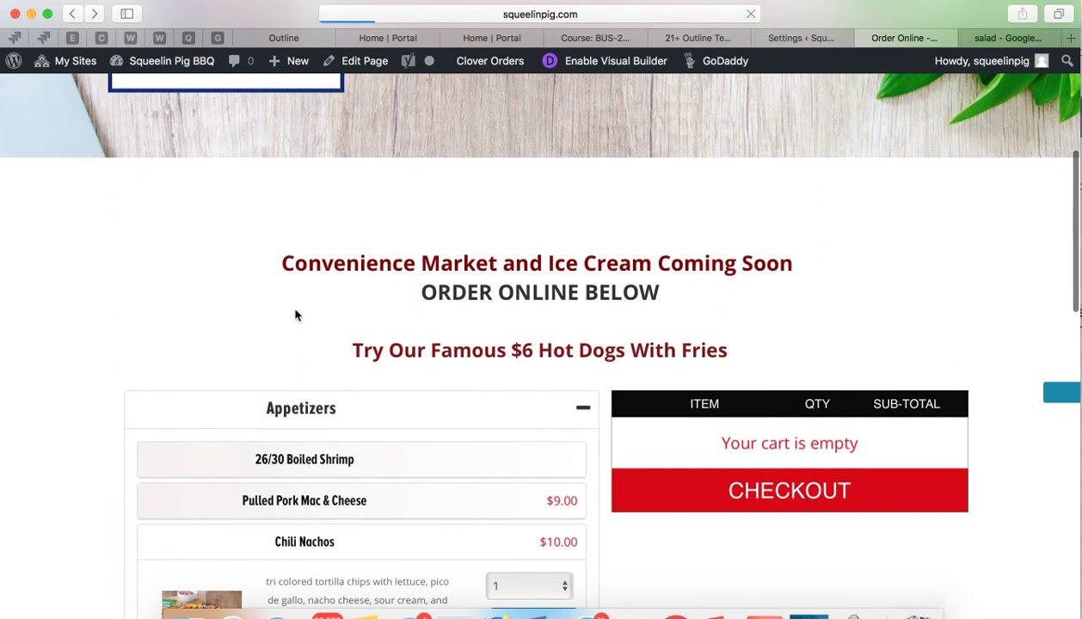
pyautogui.scroll(-3, 361, 409)
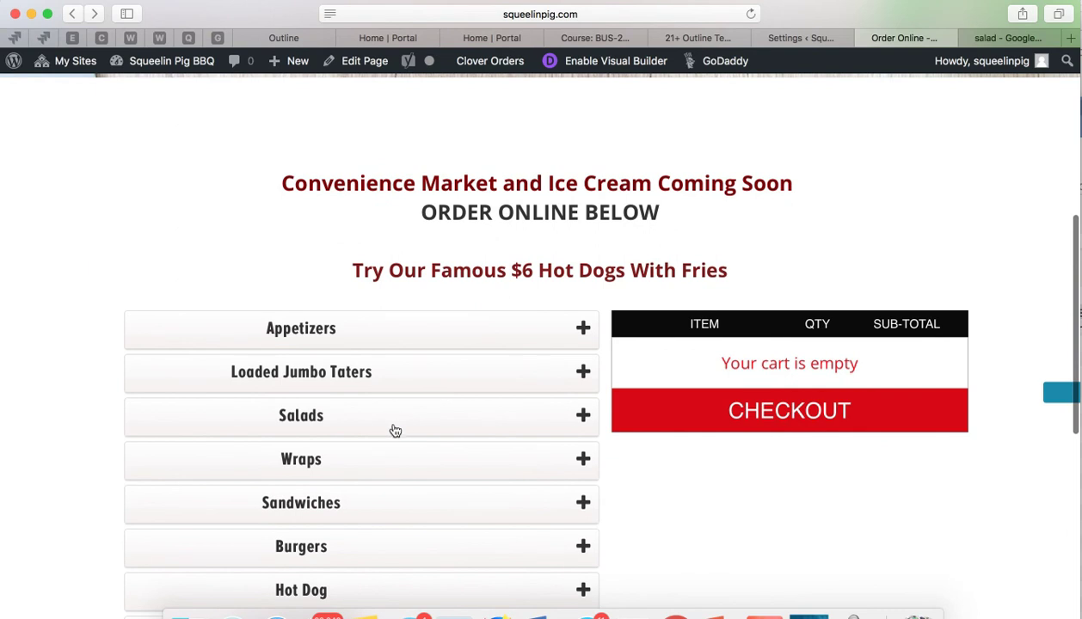
# - Choose Store Interface 04 in the Clover Orders store interface settings and save the change
pyautogui.click(809, 39)
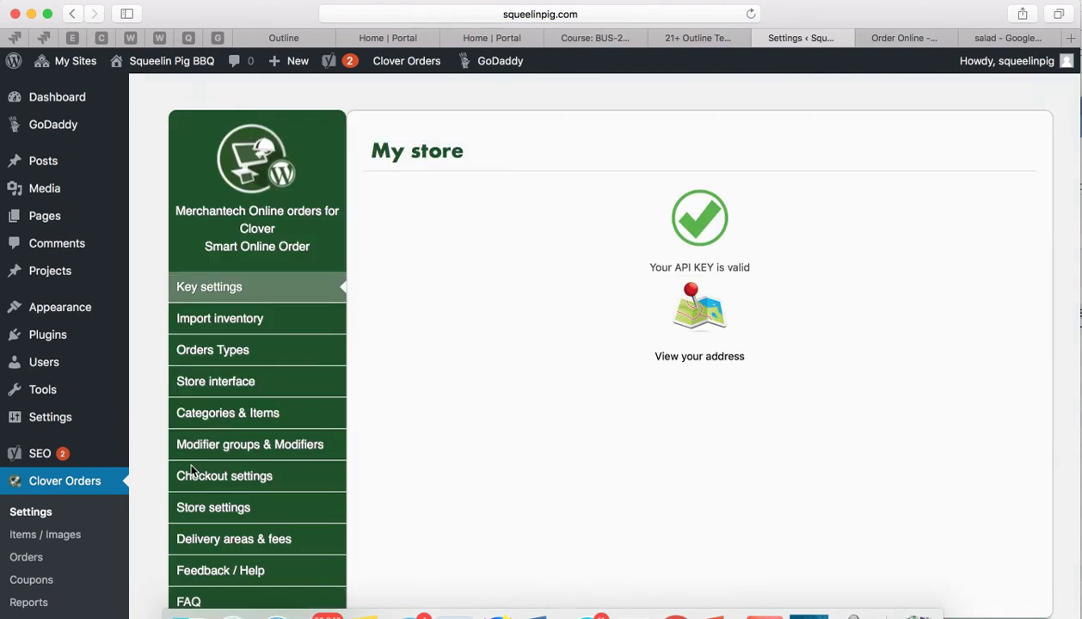
pyautogui.click(184, 384)
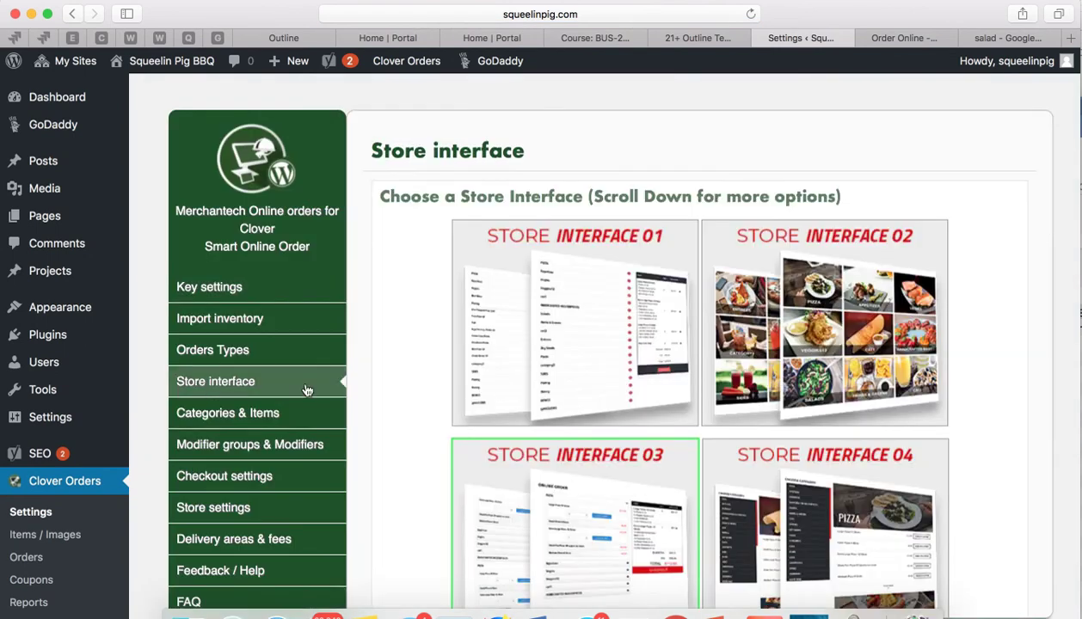
pyautogui.scroll(-5, 460, 430)
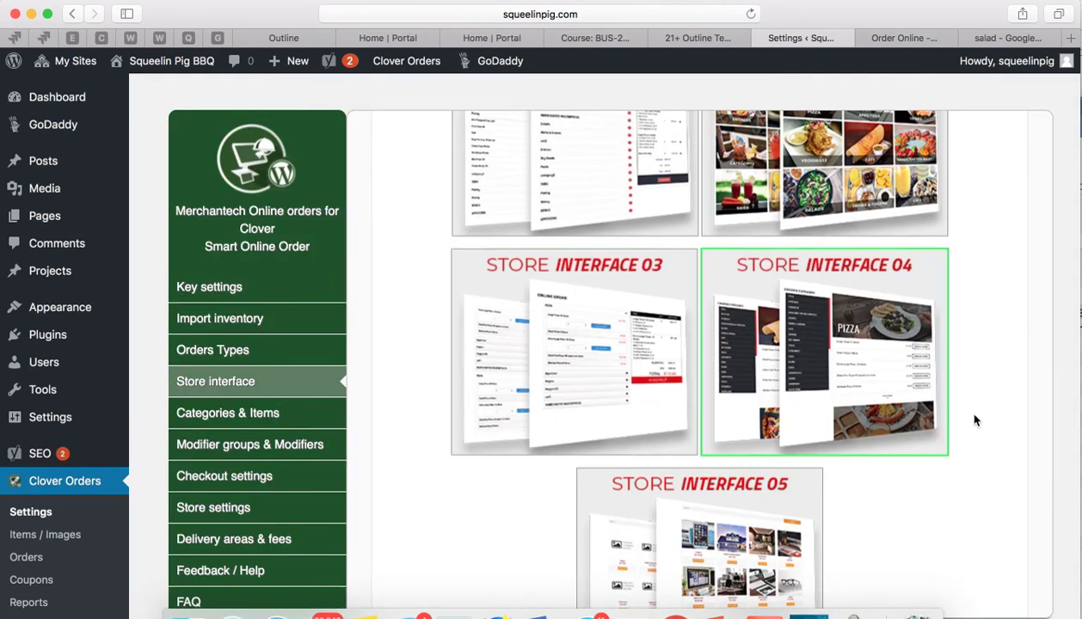
pyautogui.scroll(1, 972, 420)
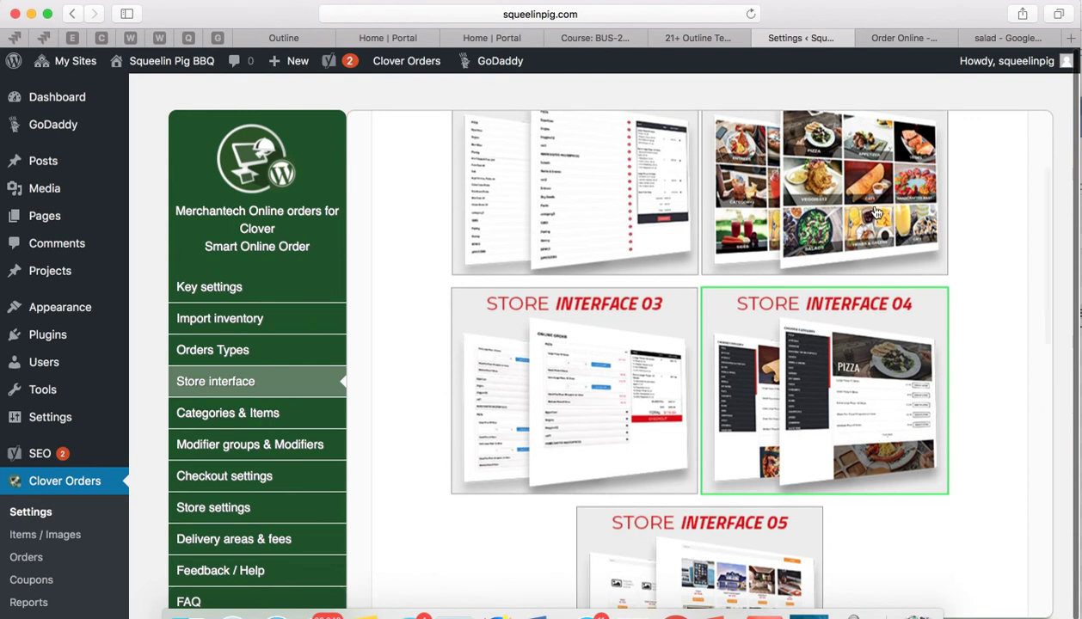
pyautogui.scroll(2, 873, 228)
pyautogui.scroll(-1, 860, 417)
pyautogui.scroll(-3, 861, 425)
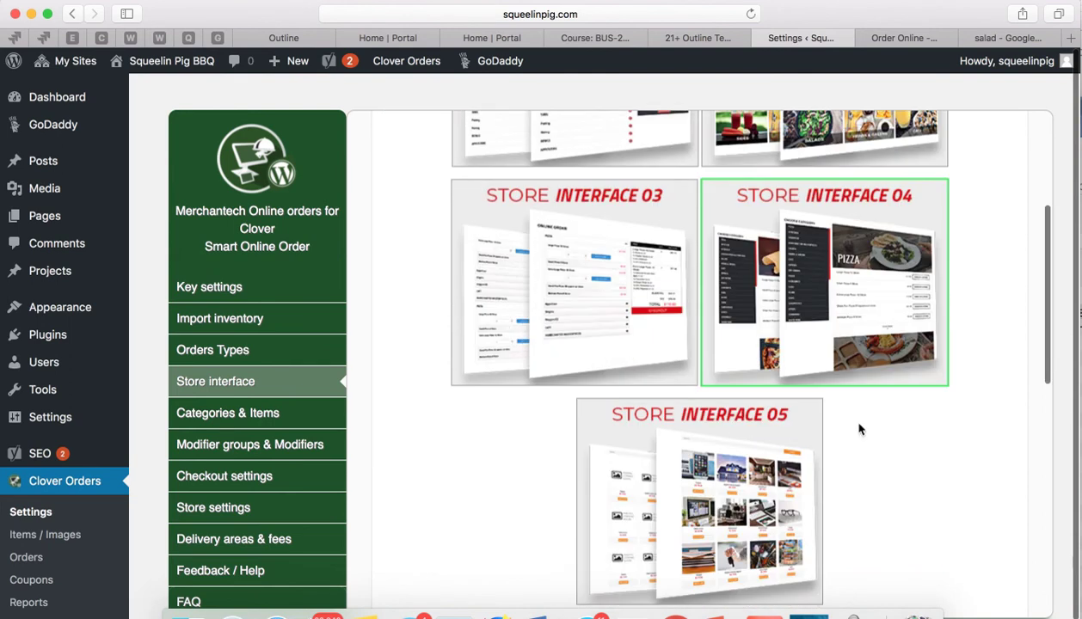
pyautogui.scroll(2, 946, 421)
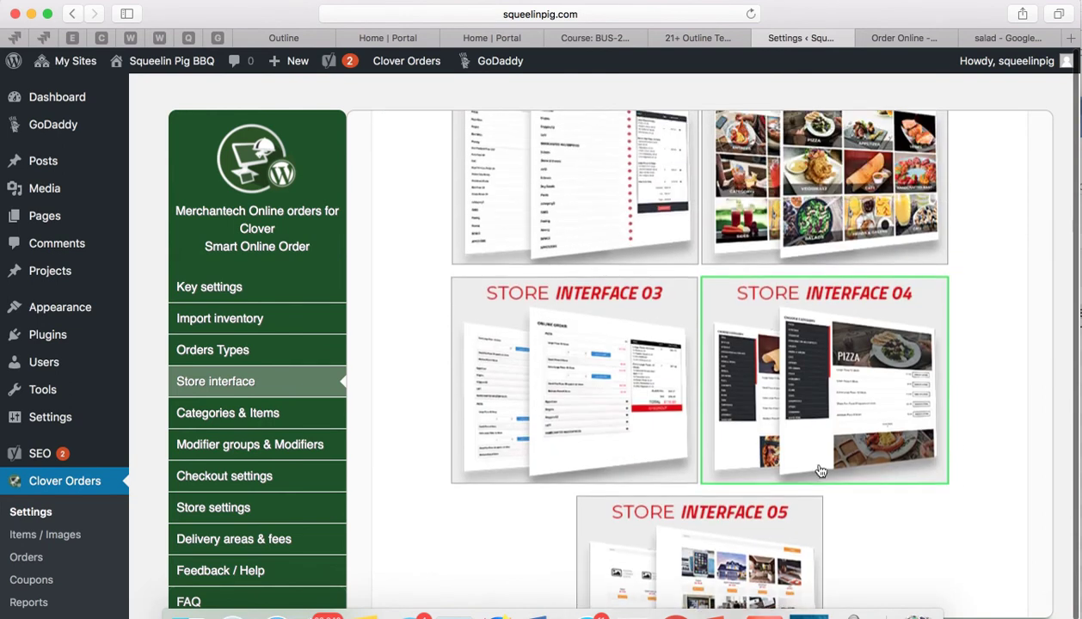
pyautogui.scroll(-15, 855, 525)
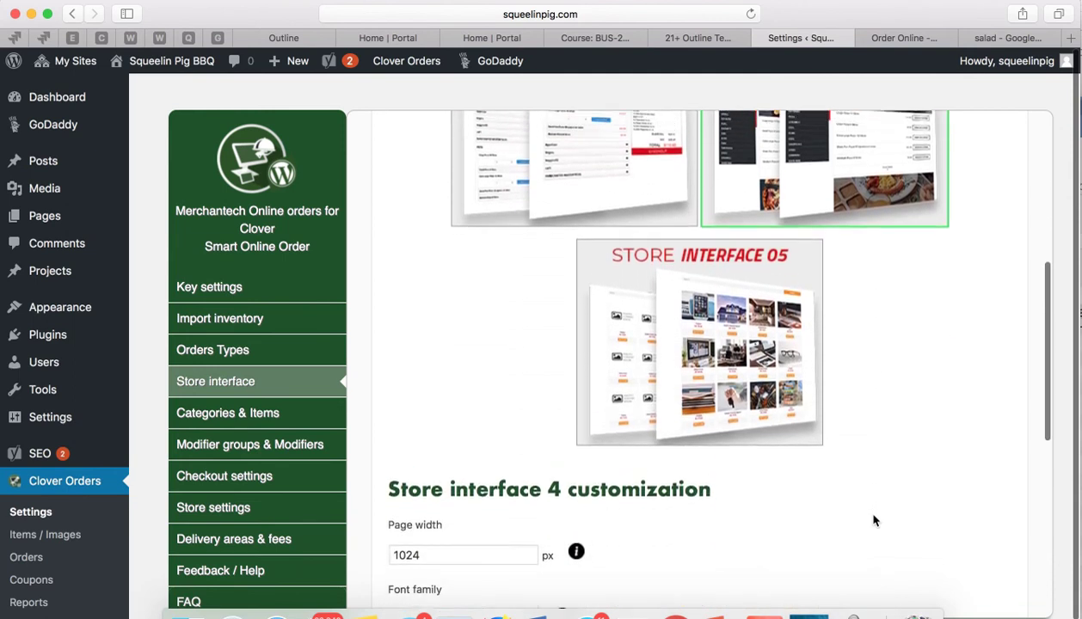
pyautogui.click(686, 594)
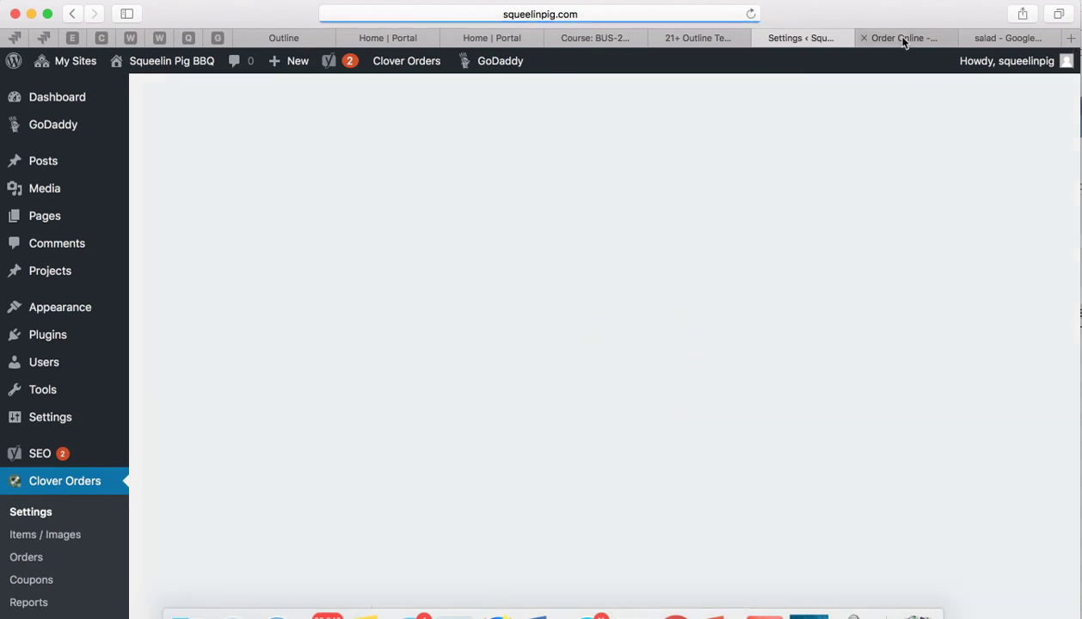
# - Reload the Order Online page and check how the Salads category picture appears in the new layout
pyautogui.click(903, 39)
pyautogui.click(751, 14)
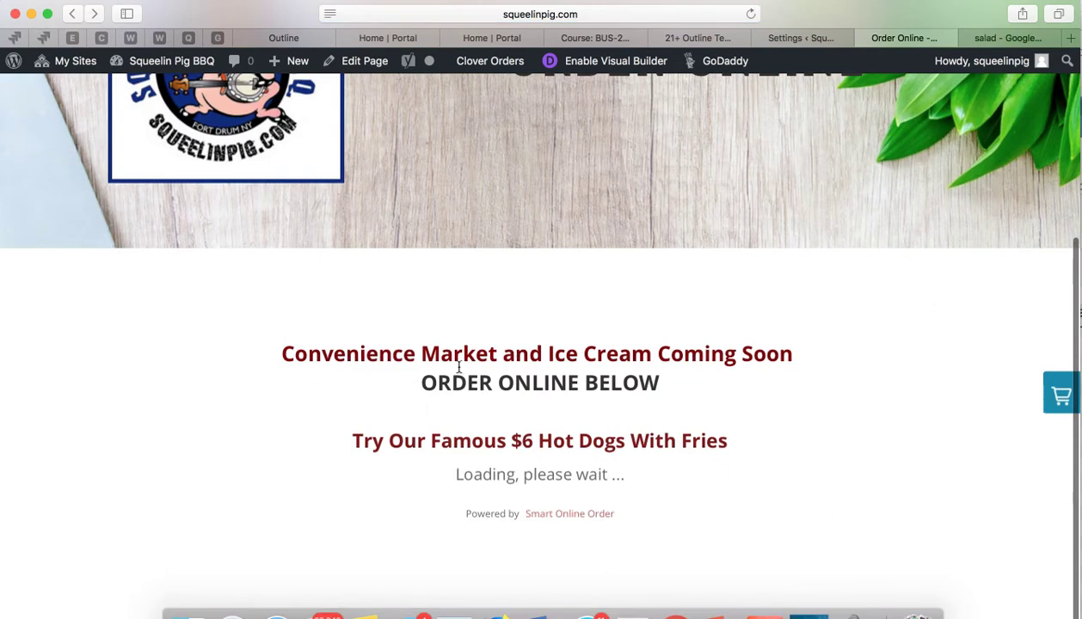
pyautogui.scroll(-10, 326, 423)
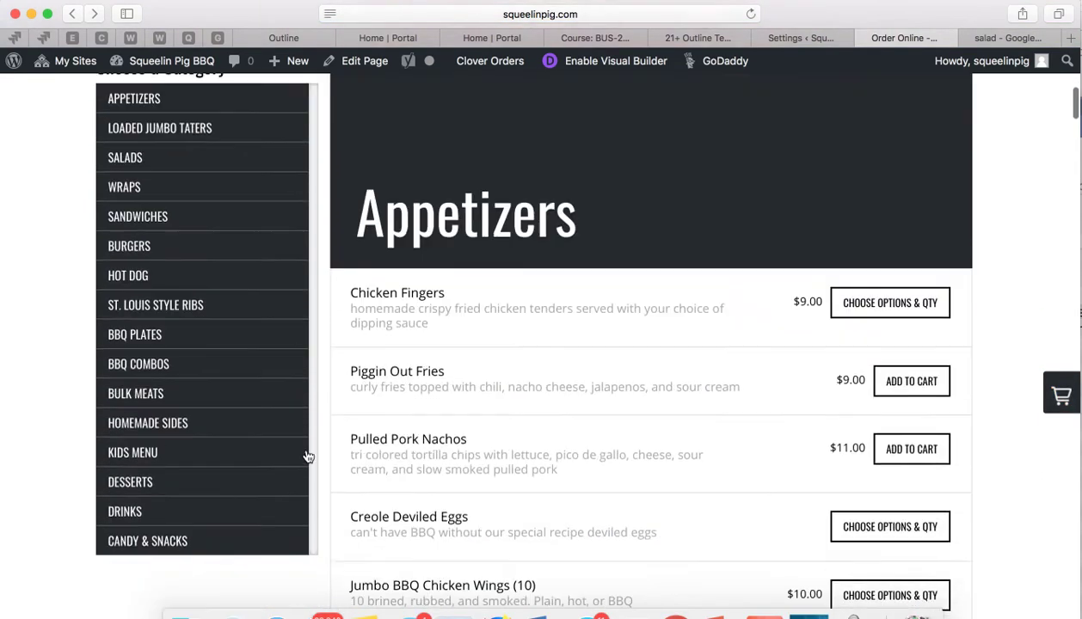
pyautogui.scroll(-8, 309, 455)
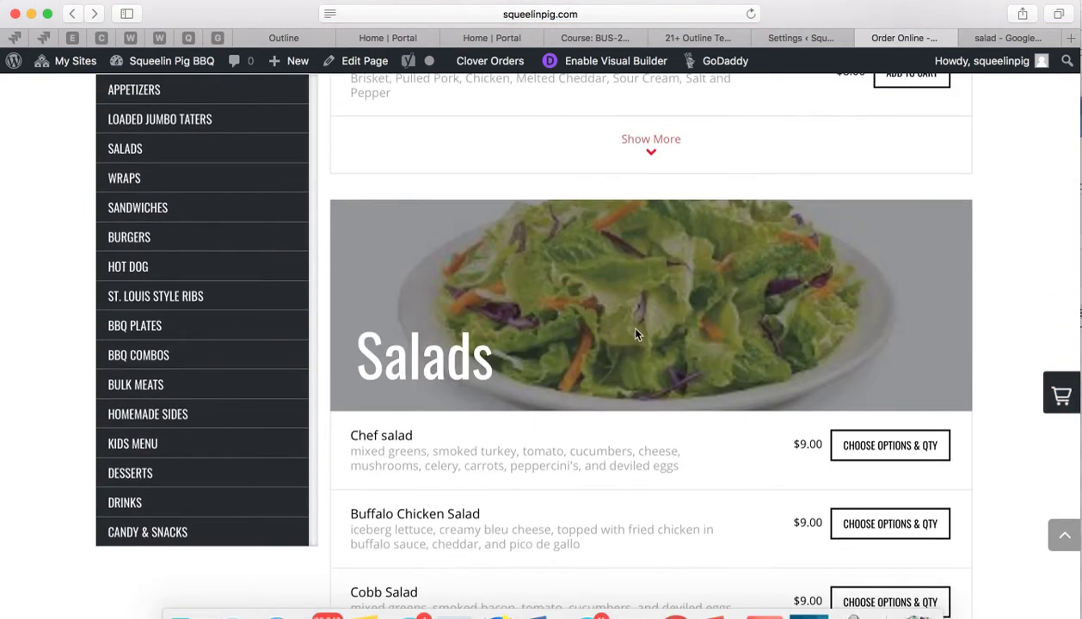
pyautogui.scroll(5, 596, 370)
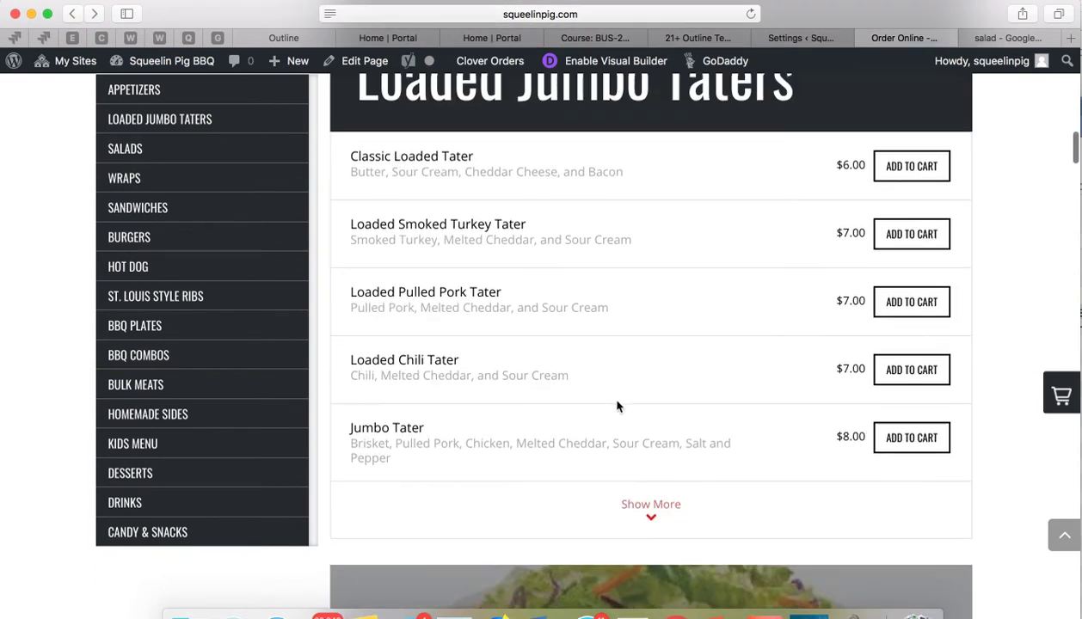
pyautogui.scroll(6, 617, 406)
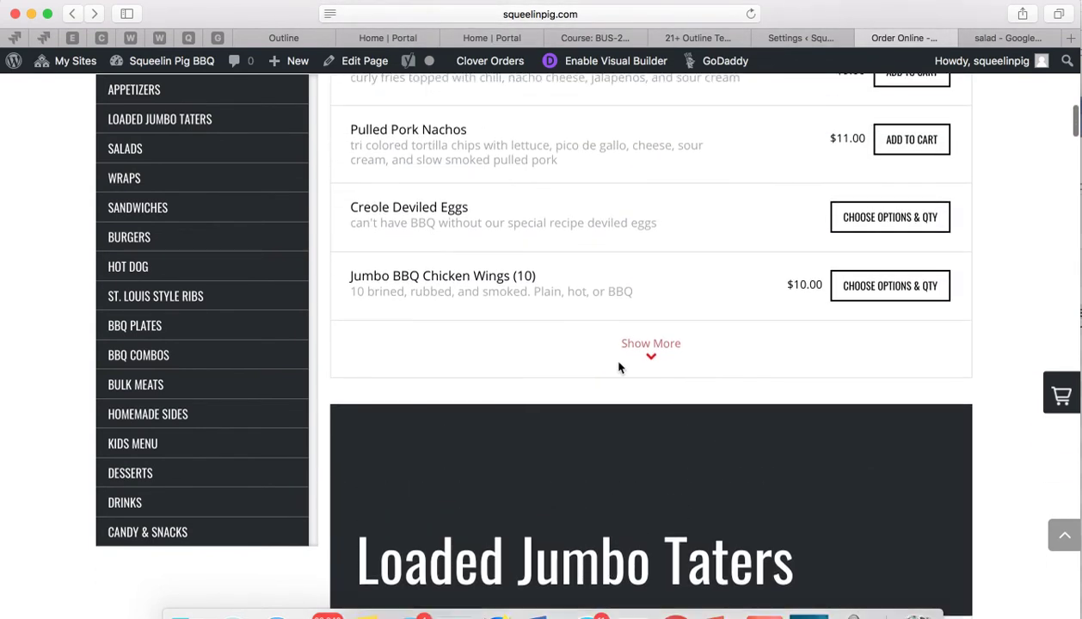
# - Show more Appetizers items and check how the Chili Nachos picture appears in the list
pyautogui.click(645, 343)
pyautogui.scroll(-4, 616, 438)
pyautogui.scroll(8, 615, 438)
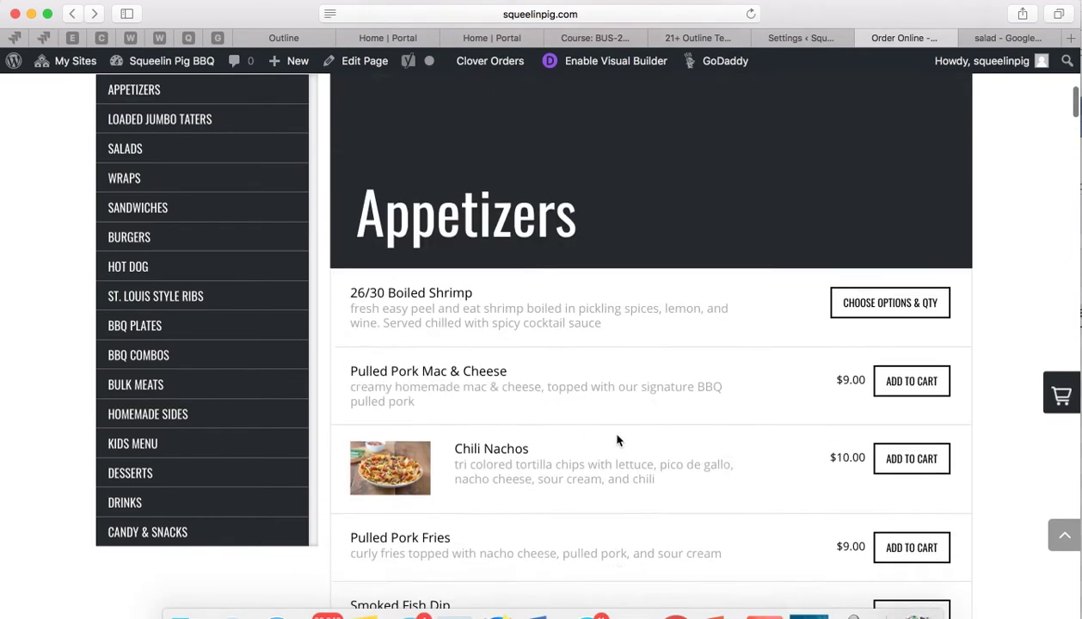
pyautogui.scroll(3, 617, 439)
pyautogui.scroll(-3, 817, 212)
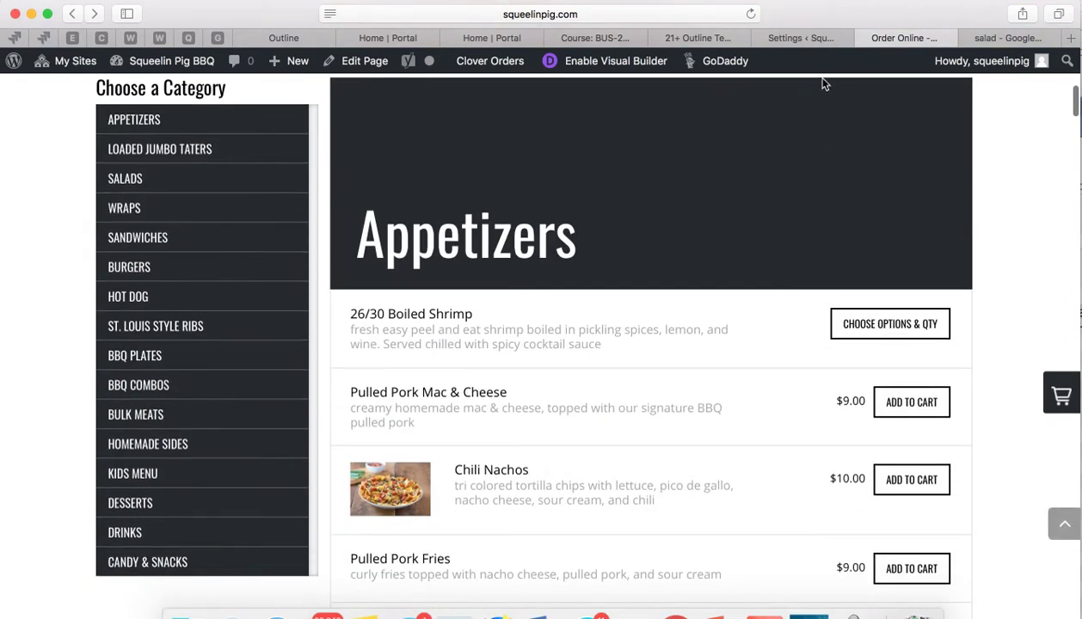
pyautogui.scroll(2, 777, 292)
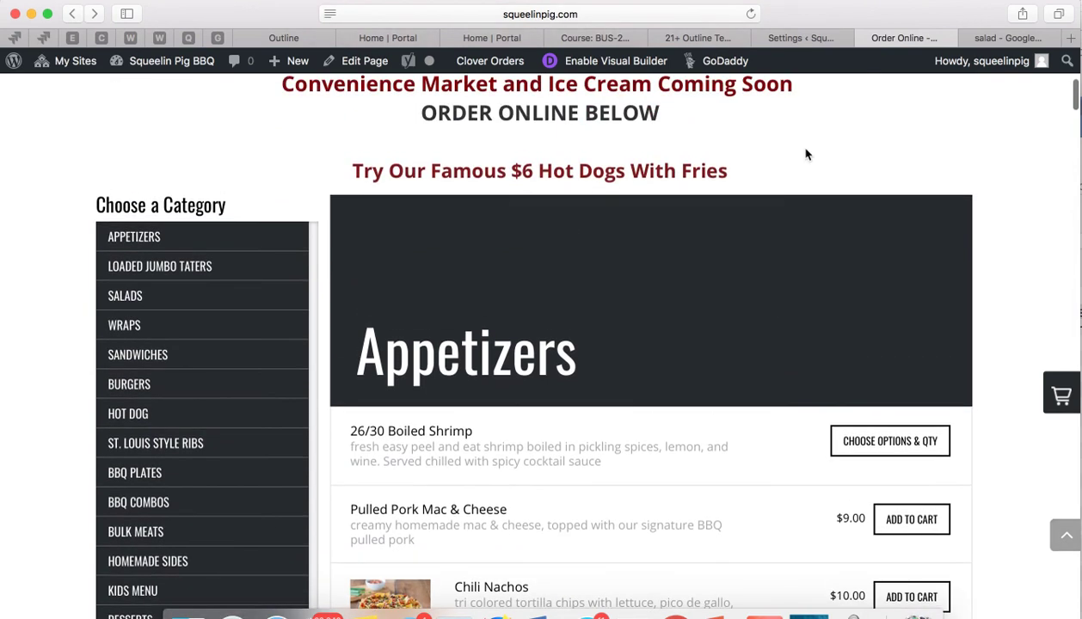
# - Switch the Clover Orders store interface to Store Interface 05 and save the change
pyautogui.click(808, 40)
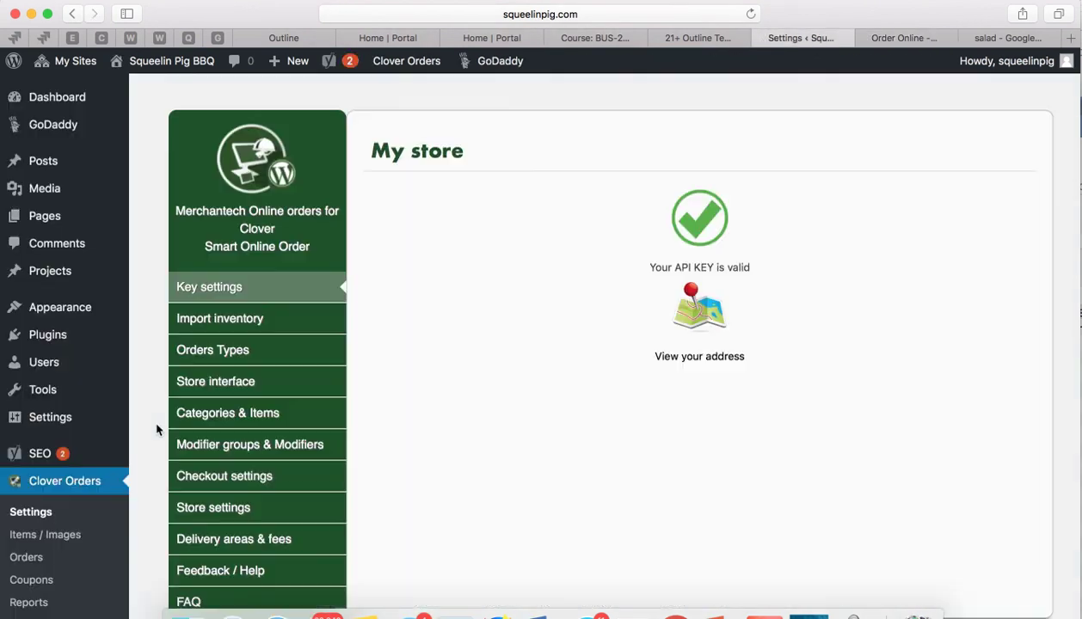
pyautogui.click(236, 381)
pyautogui.scroll(-5, 430, 411)
pyautogui.click(664, 506)
pyautogui.scroll(-5, 602, 491)
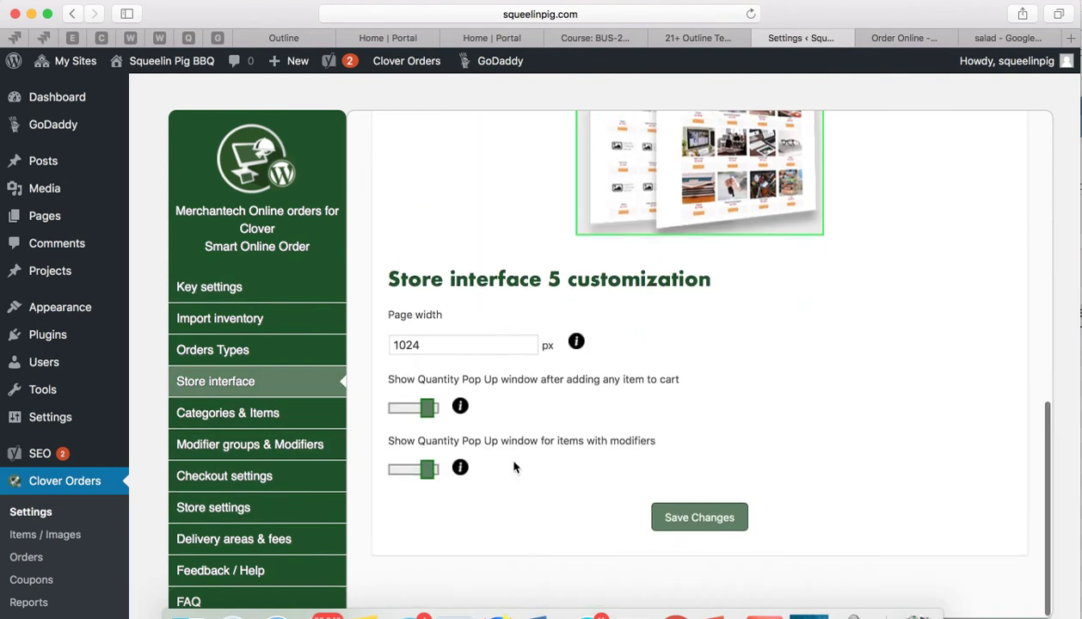
pyautogui.click(673, 559)
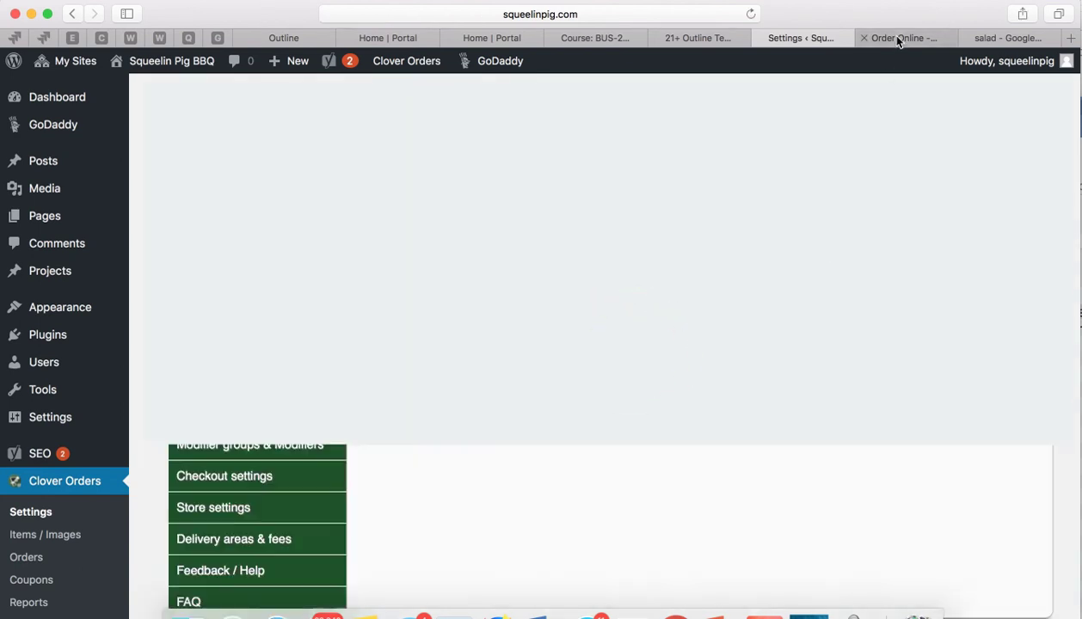
# - Reload the Order Online page and check how the Salads picture appears in the category grid
pyautogui.click(881, 36)
pyautogui.click(751, 14)
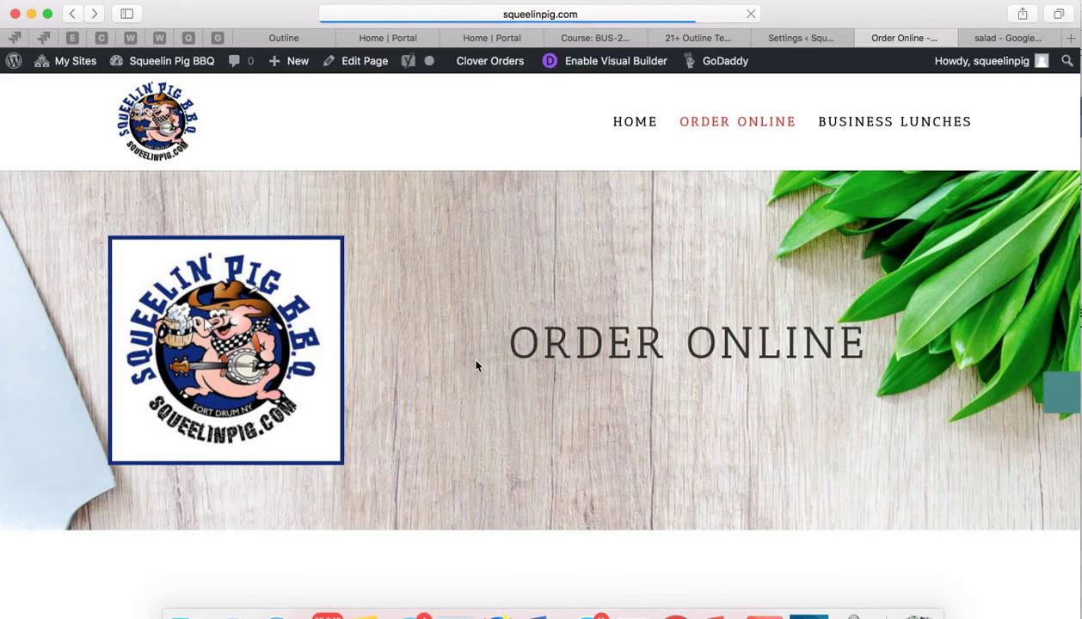
pyautogui.scroll(-5, 504, 438)
pyautogui.scroll(-3, 505, 438)
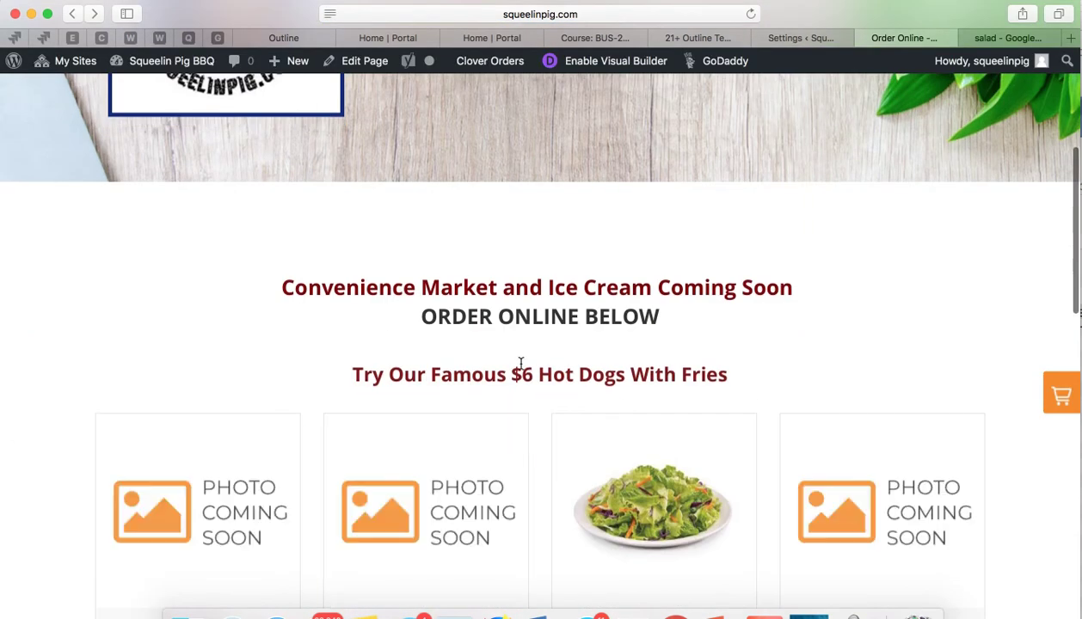
pyautogui.scroll(-3, 519, 362)
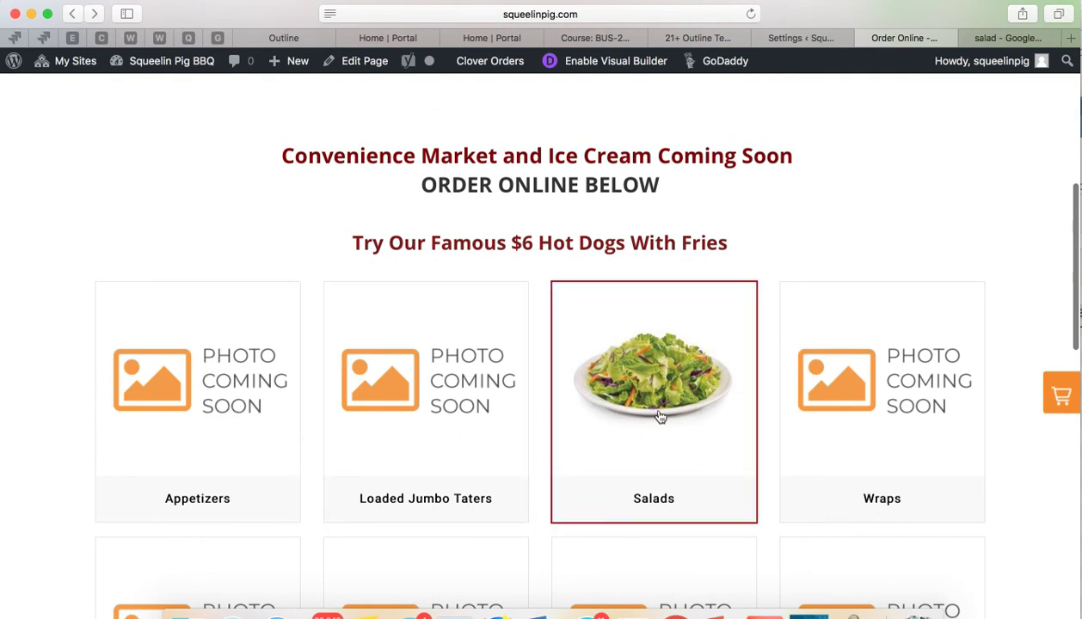
# - Open the Bulk Meats category on the Order Online page and examine how its items are laid out
pyautogui.scroll(-8, 650, 432)
pyautogui.scroll(-1, 669, 442)
pyautogui.scroll(1, 676, 362)
pyautogui.click(681, 278)
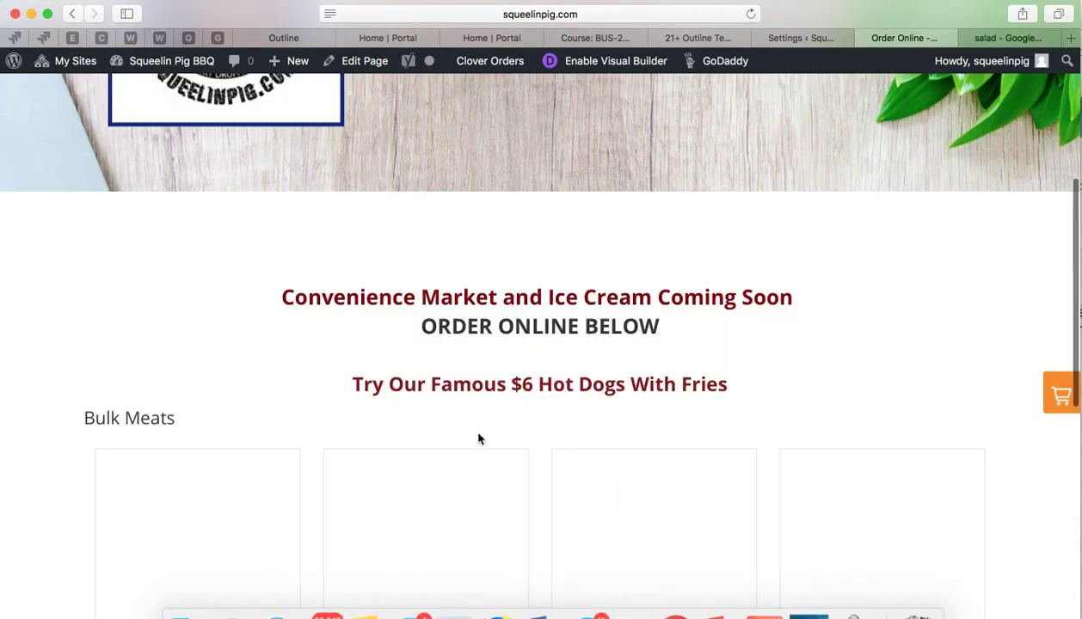
pyautogui.scroll(-3, 503, 443)
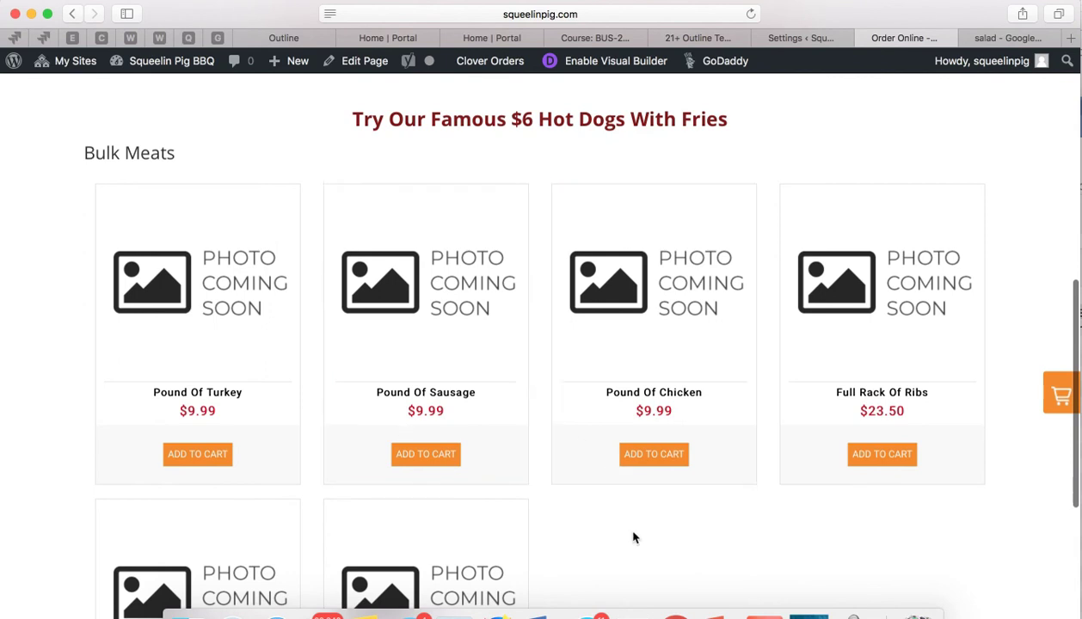
pyautogui.scroll(-3, 615, 499)
pyautogui.scroll(5, 635, 563)
pyautogui.scroll(4, 637, 344)
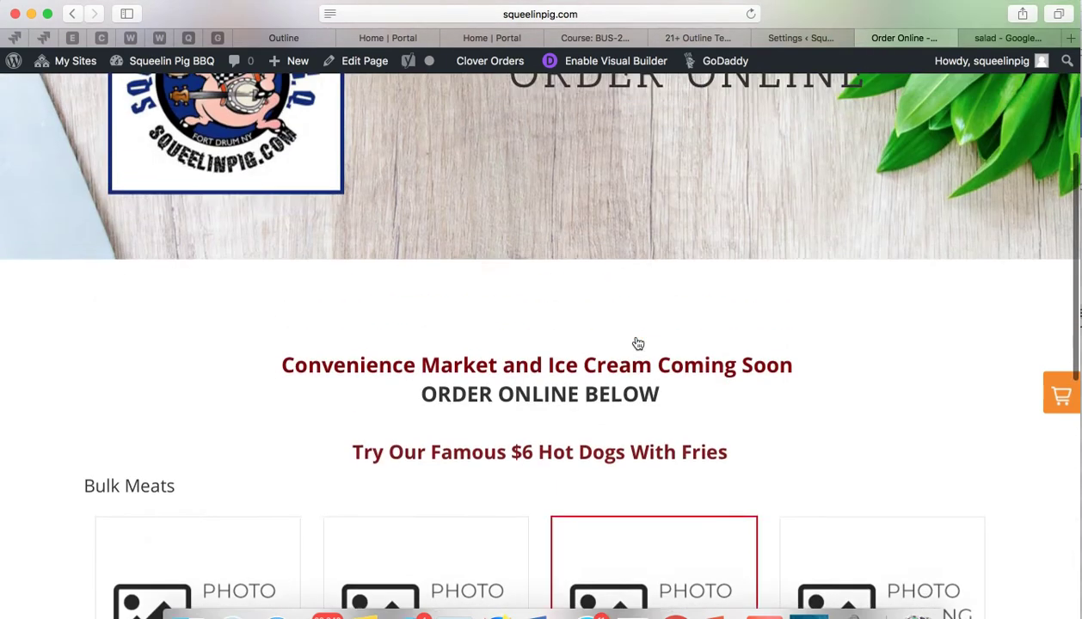
pyautogui.scroll(3, 773, 245)
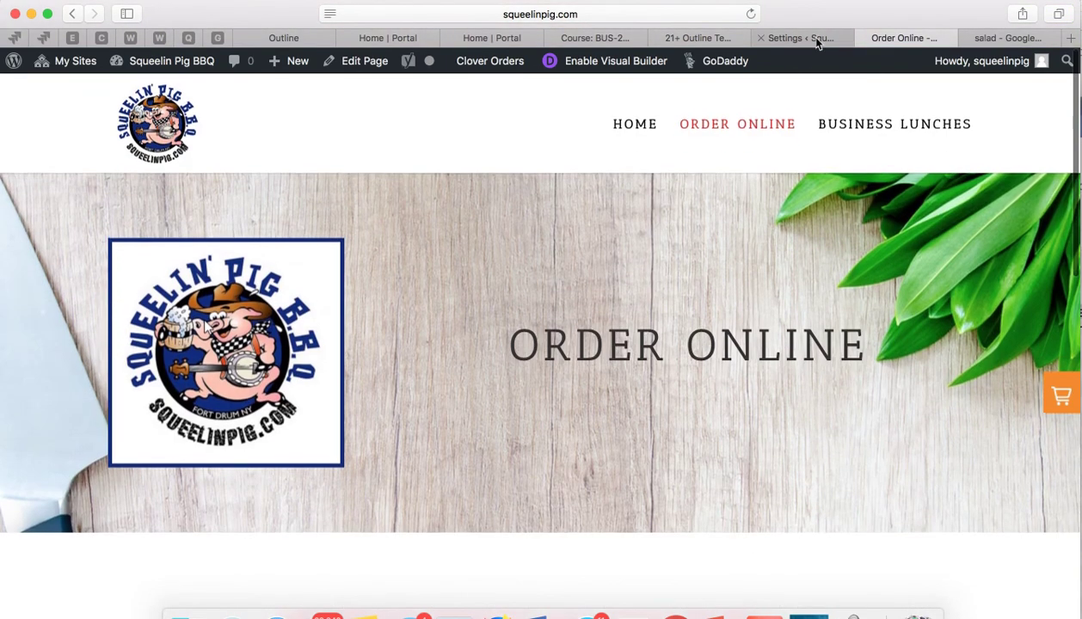
# - Set the Clover Orders store interface to Store Interface 03 and save the change
pyautogui.click(800, 38)
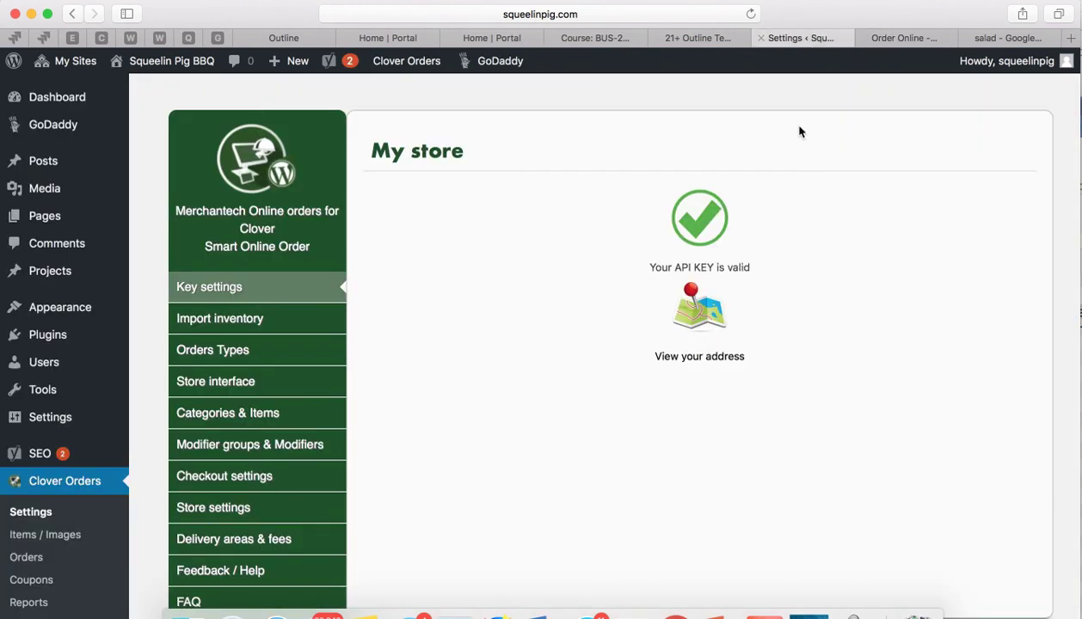
pyautogui.click(329, 413)
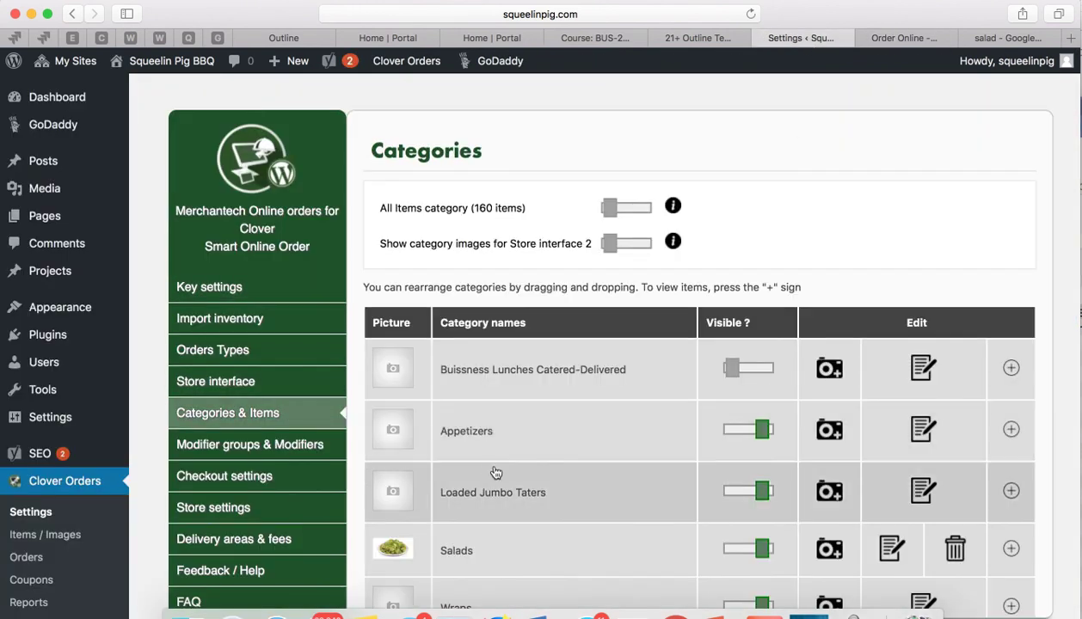
pyautogui.click(234, 381)
pyautogui.scroll(-5, 624, 408)
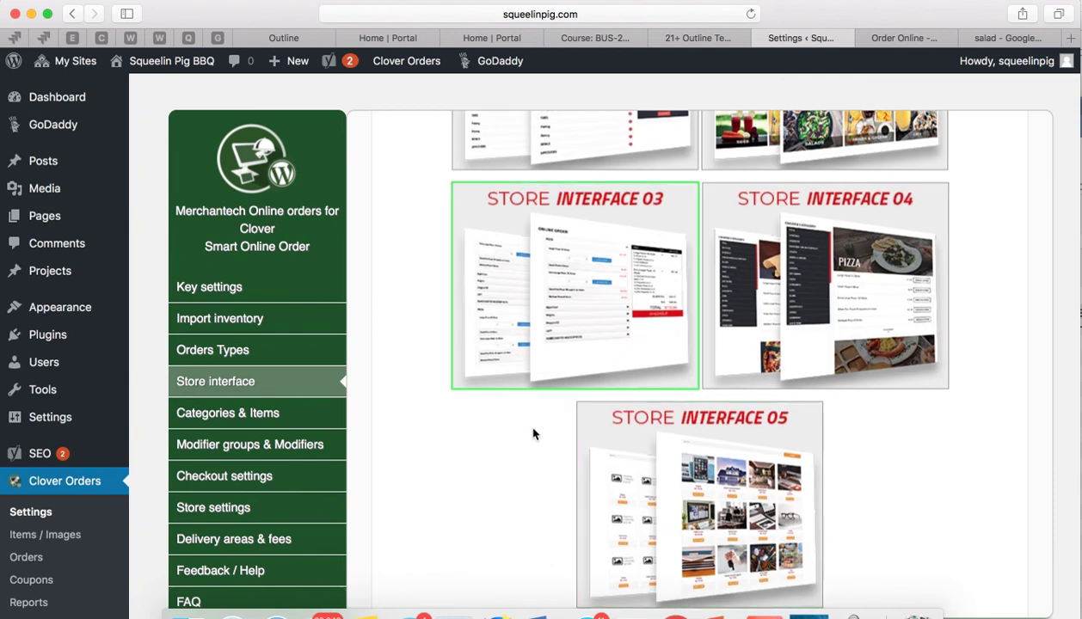
pyautogui.scroll(-5, 492, 443)
pyautogui.click(714, 528)
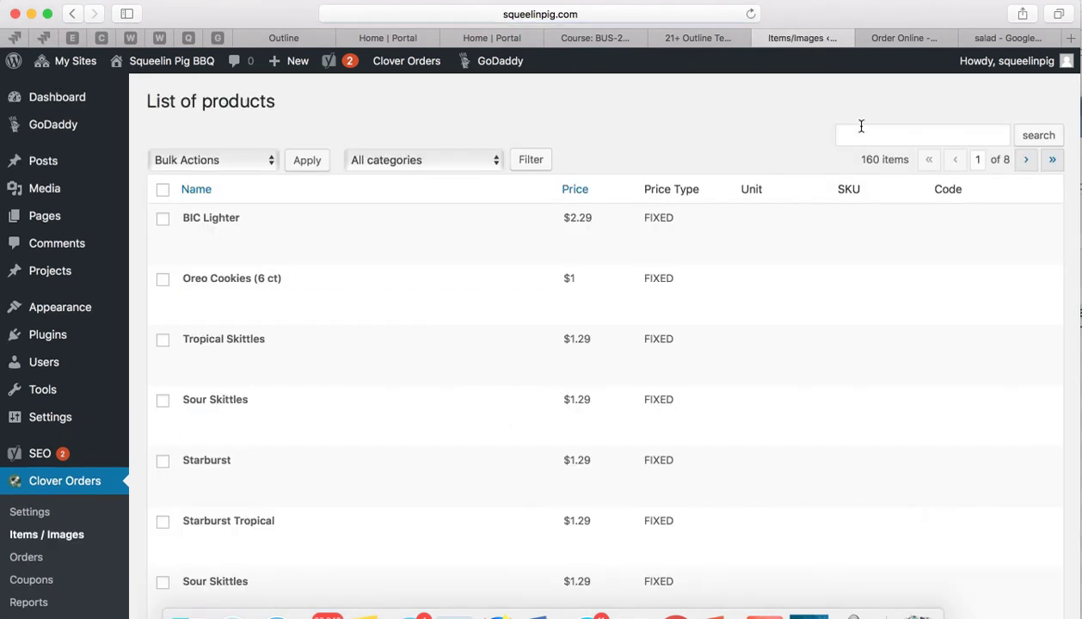
# - Find the Chili Nachos item in Items / Images, delete its picture and save the item
pyautogui.click(873, 134)
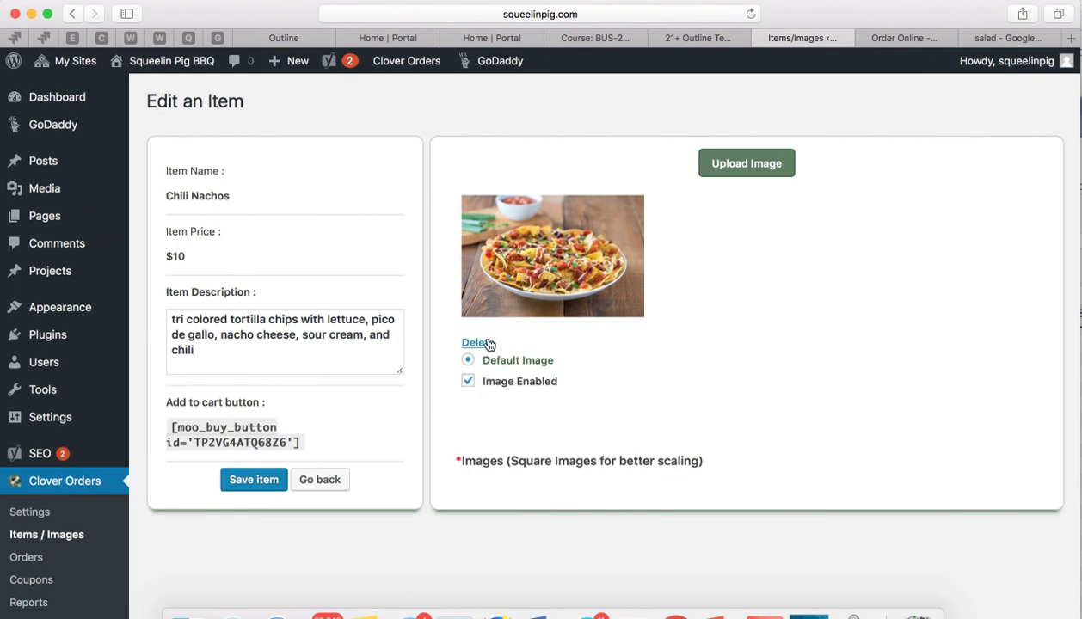
pyautogui.click(478, 343)
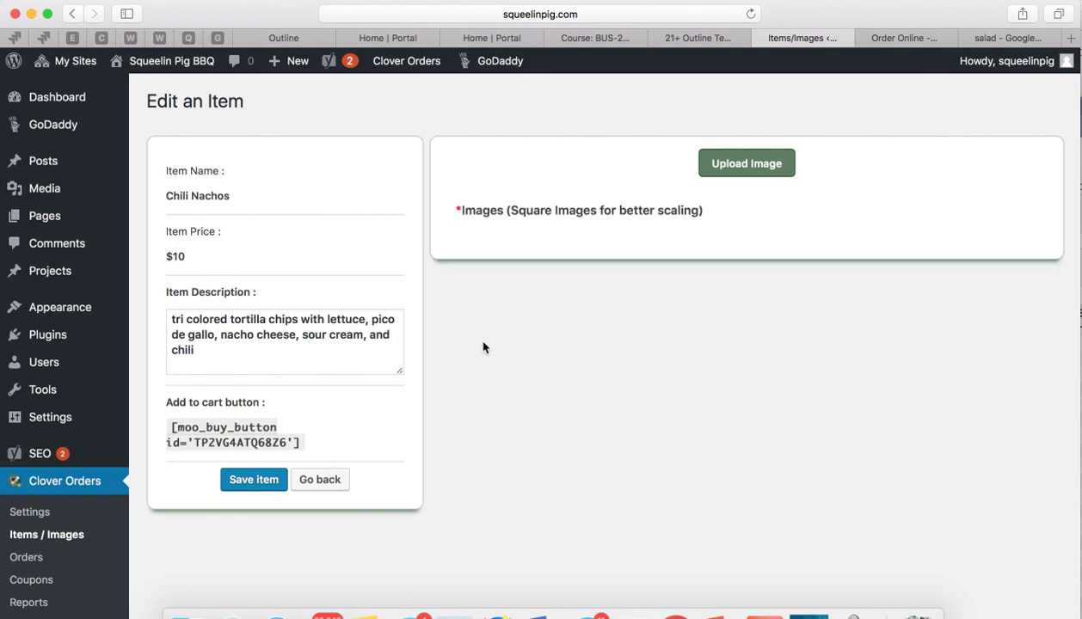
pyautogui.click(254, 486)
pyautogui.click(535, 369)
# - Examine the category list under Categories & Items in the Clover Orders settings, including the items inside Wraps
pyautogui.click(40, 512)
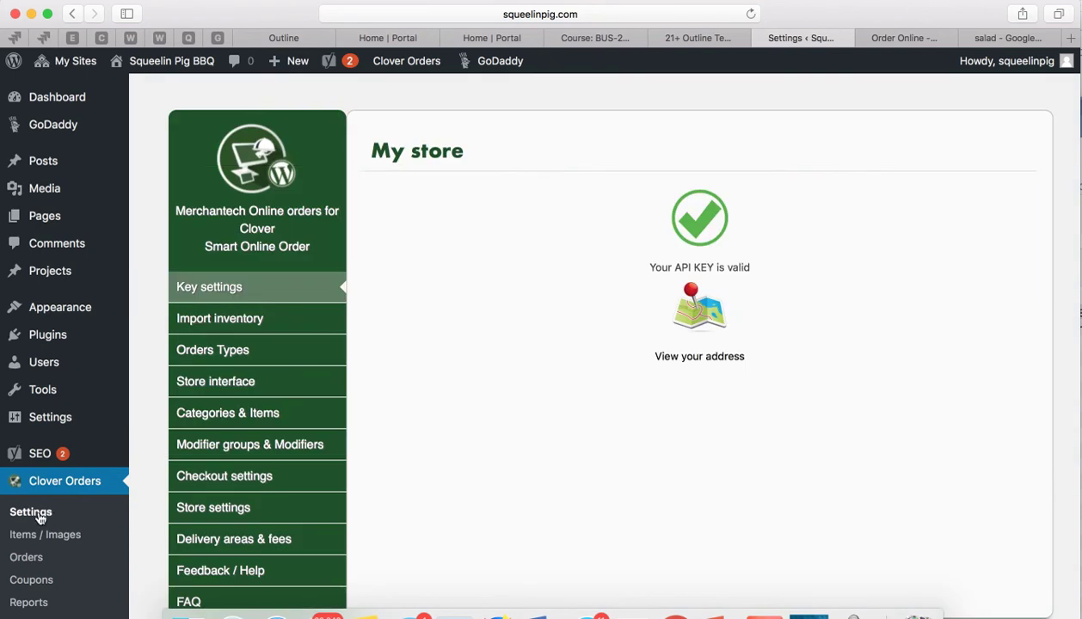
pyautogui.click(242, 415)
pyautogui.moveTo(488, 449)
pyautogui.mouseDown()
pyautogui.moveTo(484, 361)
pyautogui.moveTo(490, 436)
pyautogui.mouseUp()
pyautogui.scroll(-5, 911, 423)
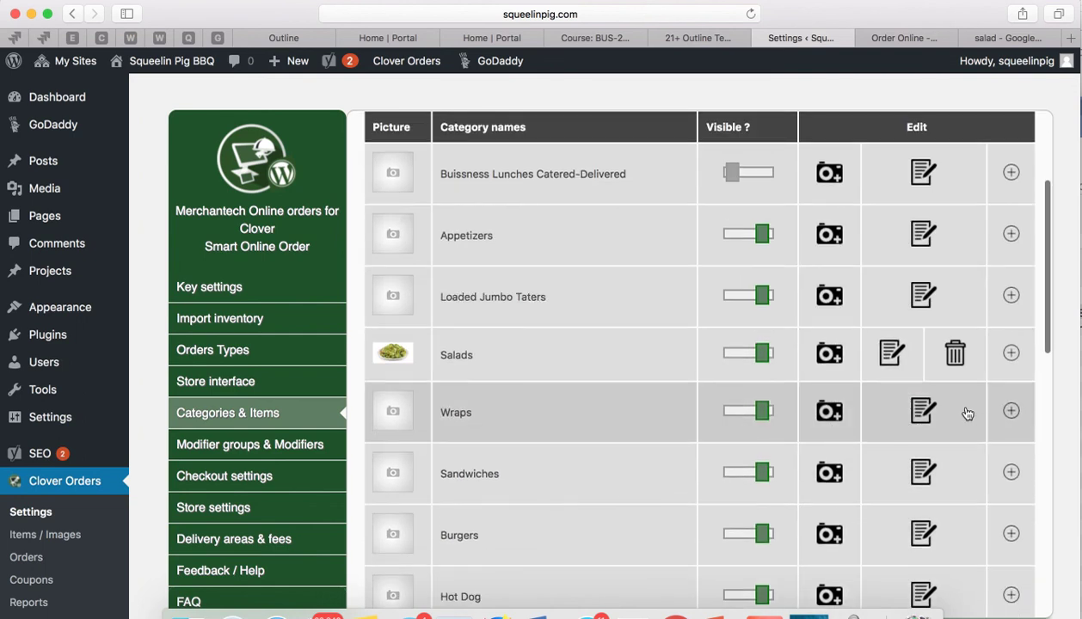
pyautogui.click(1011, 413)
pyautogui.moveTo(623, 355)
pyautogui.mouseDown()
pyautogui.moveTo(622, 314)
pyautogui.moveTo(623, 363)
pyautogui.moveTo(621, 349)
pyautogui.mouseUp()
pyautogui.click(738, 235)
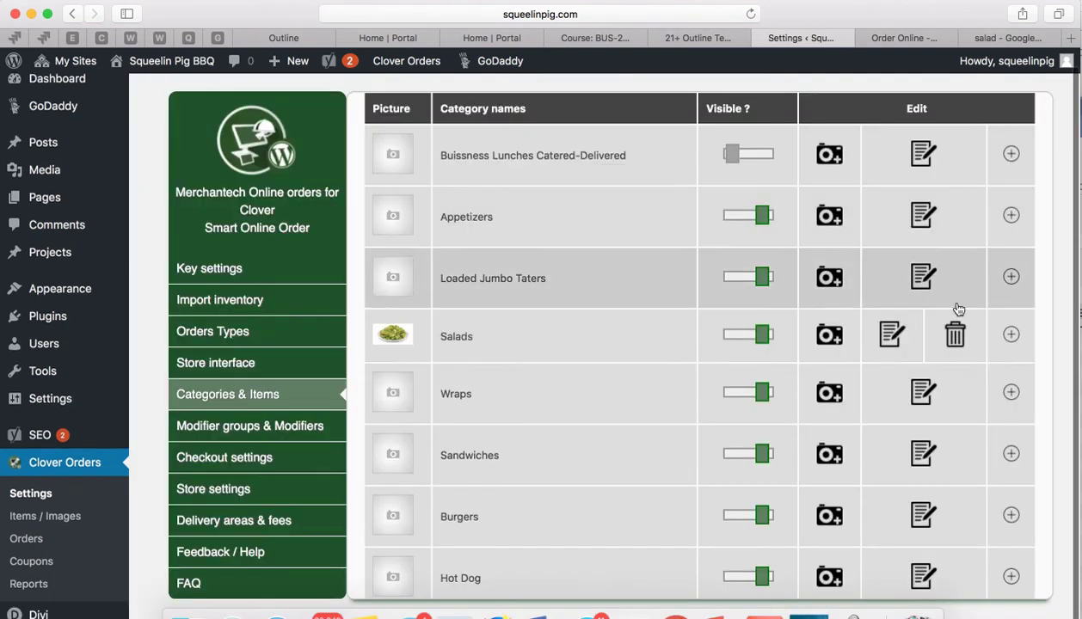
pyautogui.scroll(3, 1043, 347)
pyautogui.scroll(-6, 1043, 347)
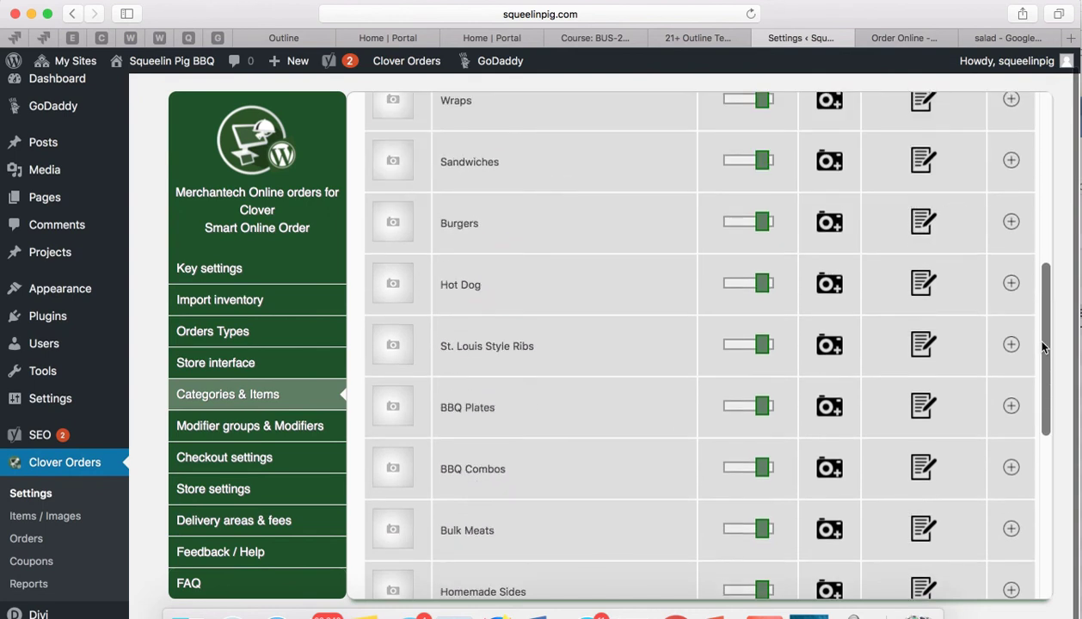
pyautogui.click(809, 614)
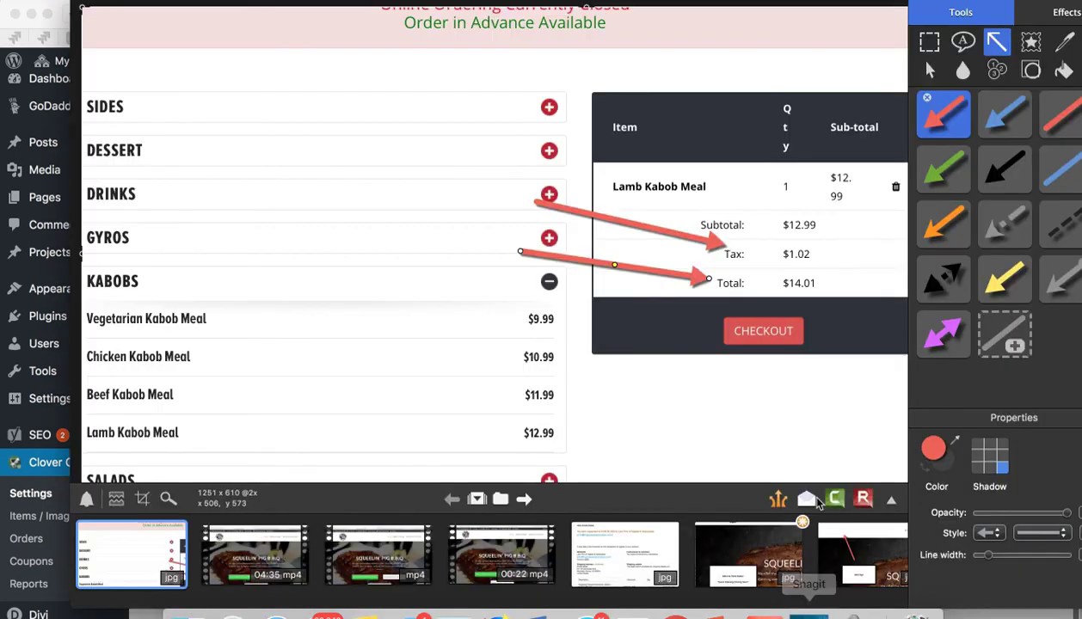